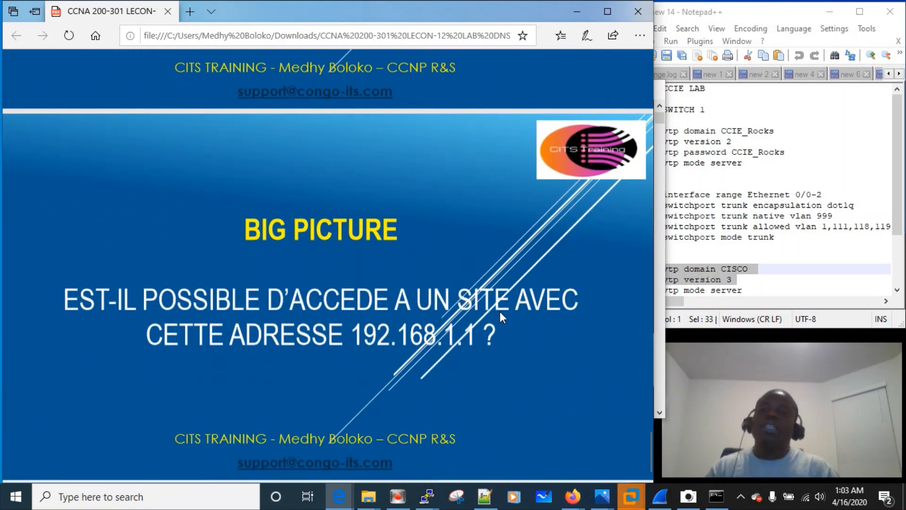
# Launch Cisco Packet Tracer by searching 'packet' from the taskbar
pyautogui.click(139, 493)
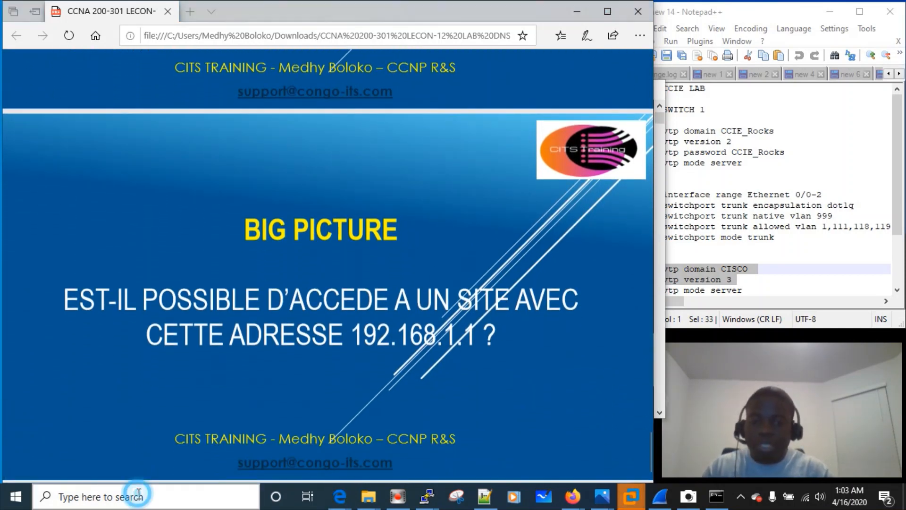
pyautogui.write('packet')
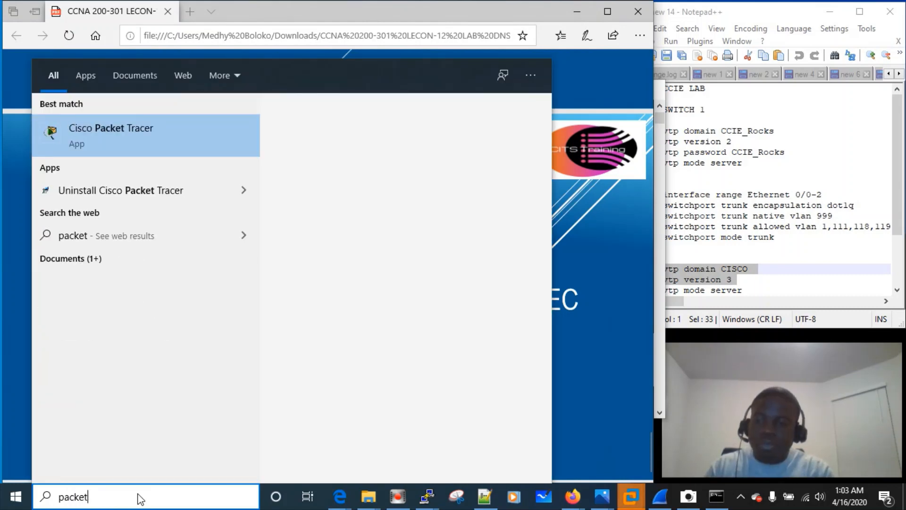
pyautogui.click(123, 129)
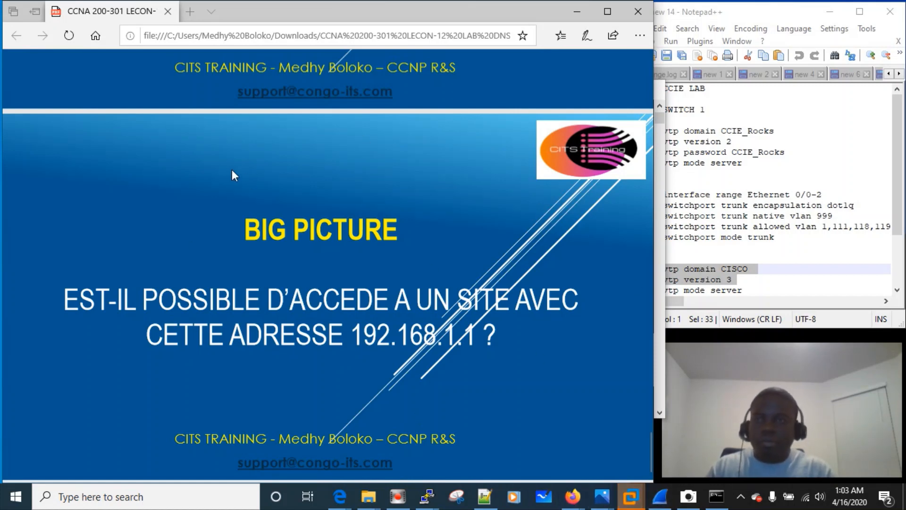
# Minimize the PDF slides, type ping at a fresh Command Prompt line, and move the console aside
pyautogui.click(580, 13)
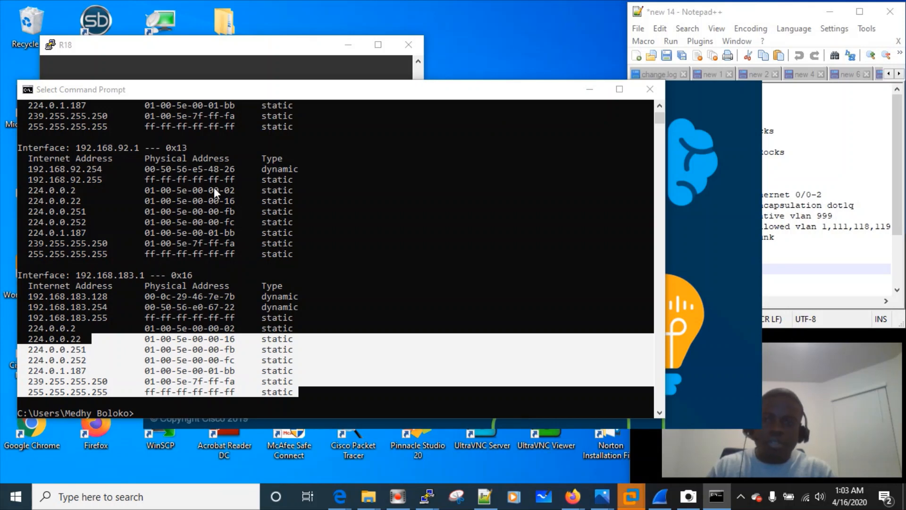
pyautogui.press('Return')
pyautogui.press('Return')
pyautogui.press('Return')
pyautogui.press('Return')
pyautogui.press('Return')
pyautogui.press('Return')
pyautogui.press('Return')
pyautogui.press('Return')
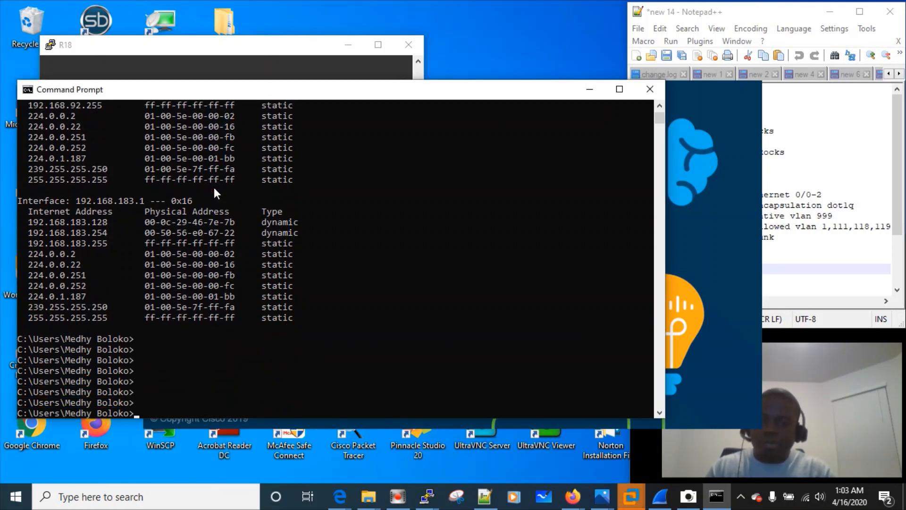
pyautogui.write('ping')
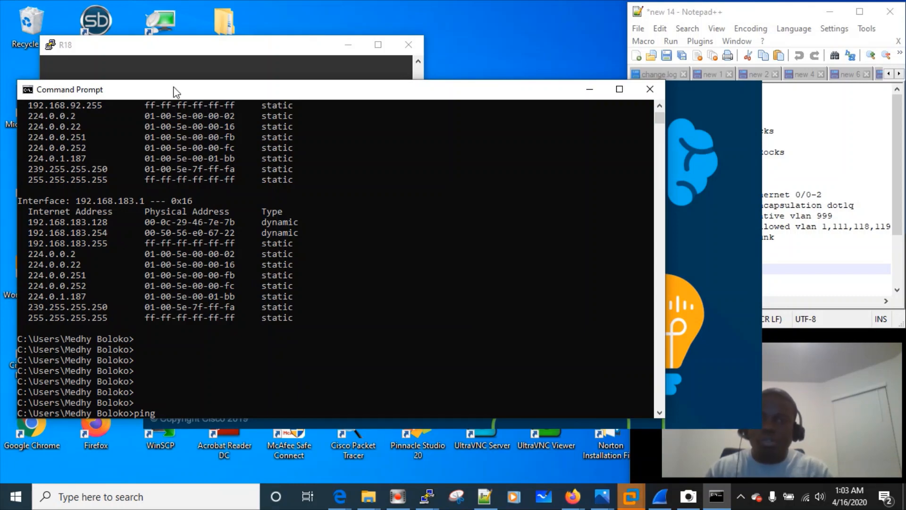
pyautogui.moveTo(426, 95); pyautogui.dragTo(439, 77)
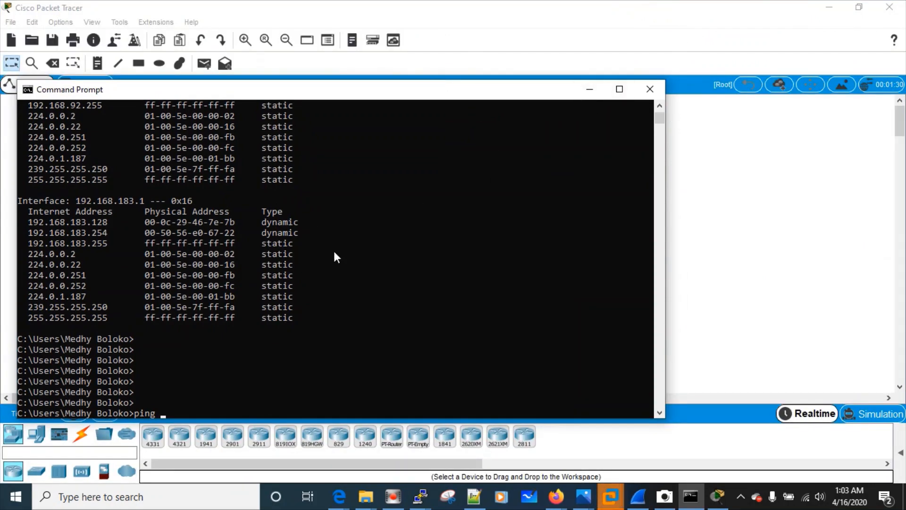
# Place a 2960 switch and PC0 on the workspace and arrange them
pyautogui.click(591, 89)
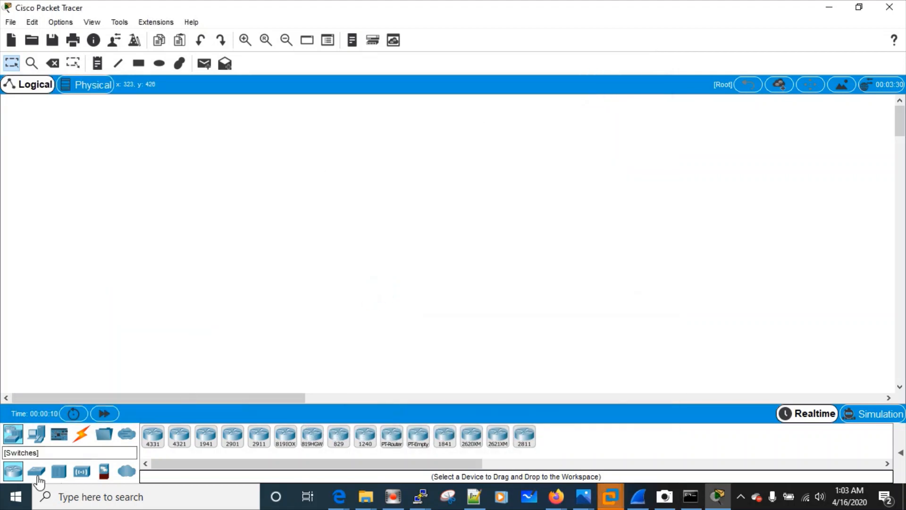
pyautogui.moveTo(37, 477); pyautogui.dragTo(302, 204)
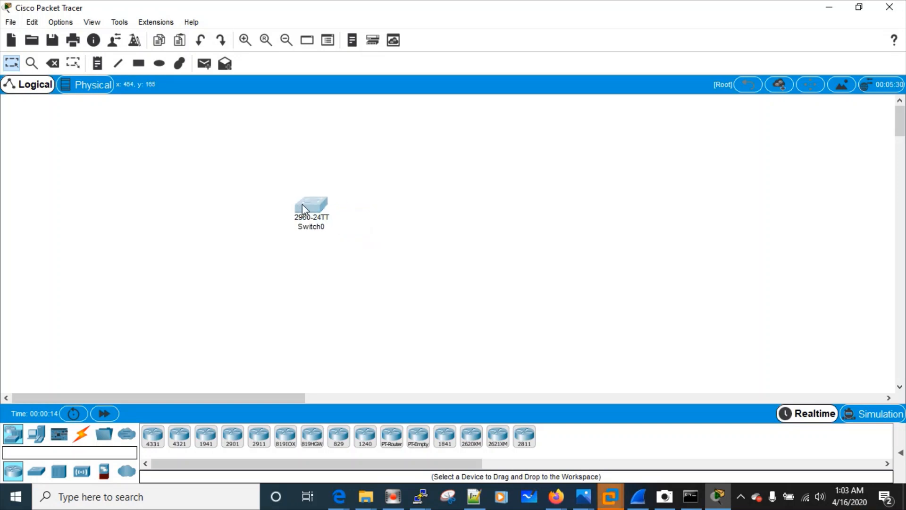
pyautogui.click(38, 439)
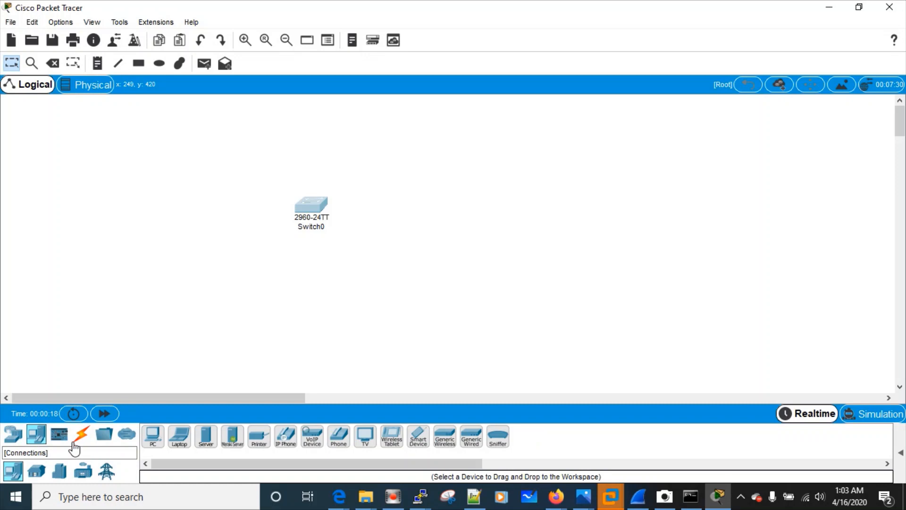
pyautogui.click(153, 433)
pyautogui.click(187, 315)
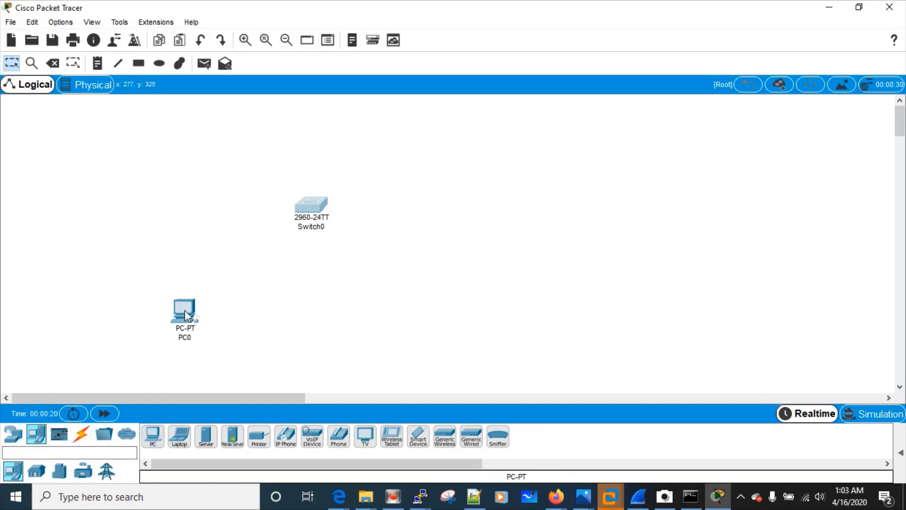
pyautogui.moveTo(185, 311)
pyautogui.mouseDown()
pyautogui.moveTo(172, 301)
pyautogui.moveTo(171, 309)
pyautogui.mouseUp()
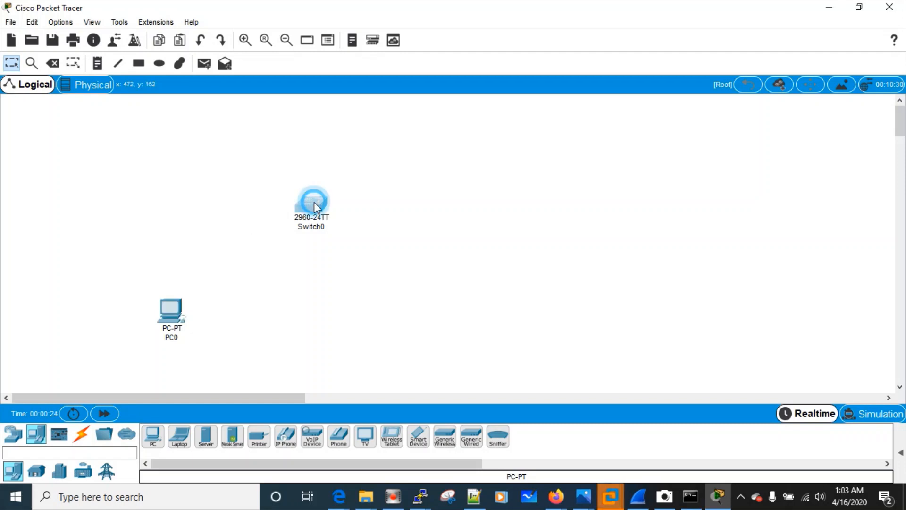
pyautogui.moveTo(315, 206); pyautogui.dragTo(302, 217)
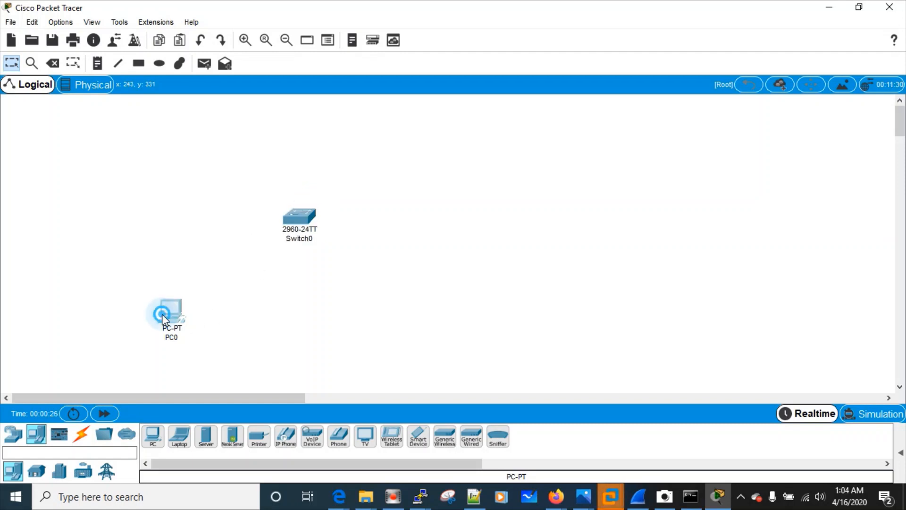
pyautogui.moveTo(163, 315); pyautogui.dragTo(162, 330)
pyautogui.moveTo(302, 227); pyautogui.dragTo(299, 246)
pyautogui.click(166, 339)
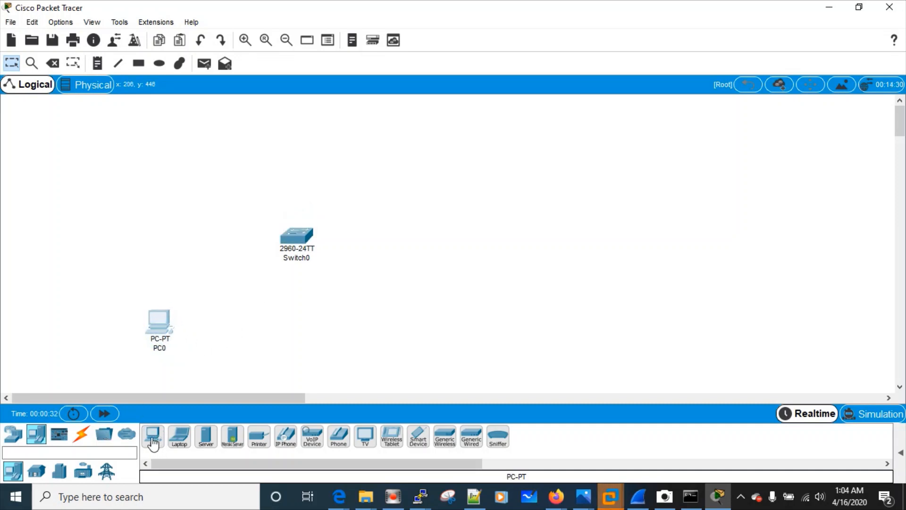
# Add PC1 to the right, plus Server0, Server1 and Server2 along the top
pyautogui.moveTo(152, 443); pyautogui.dragTo(424, 331)
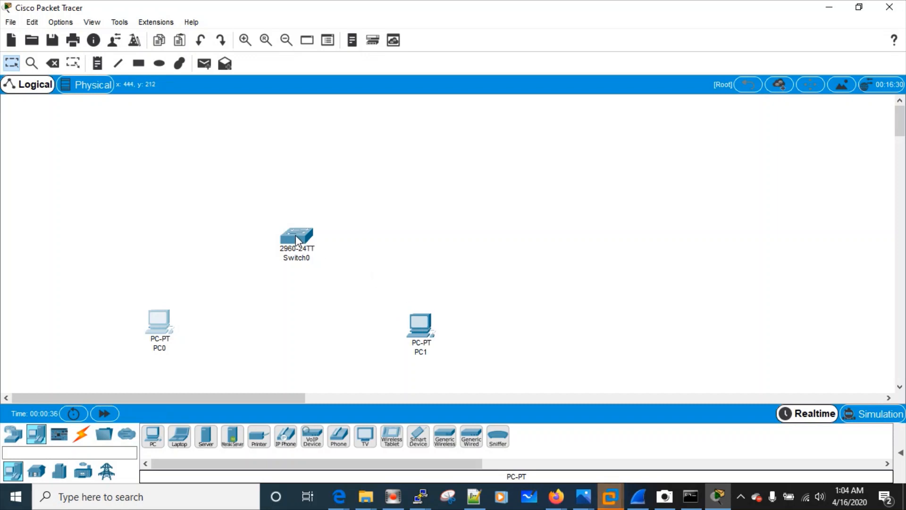
pyautogui.click(296, 239)
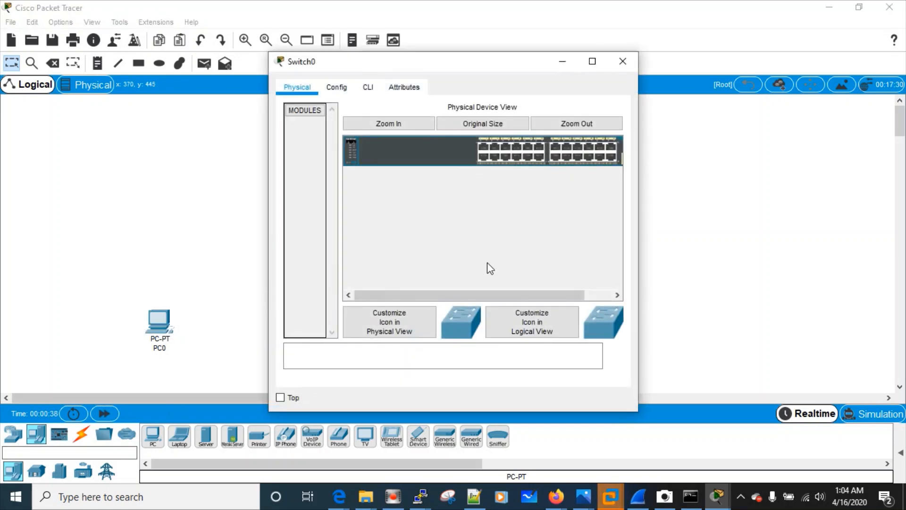
pyautogui.click(624, 61)
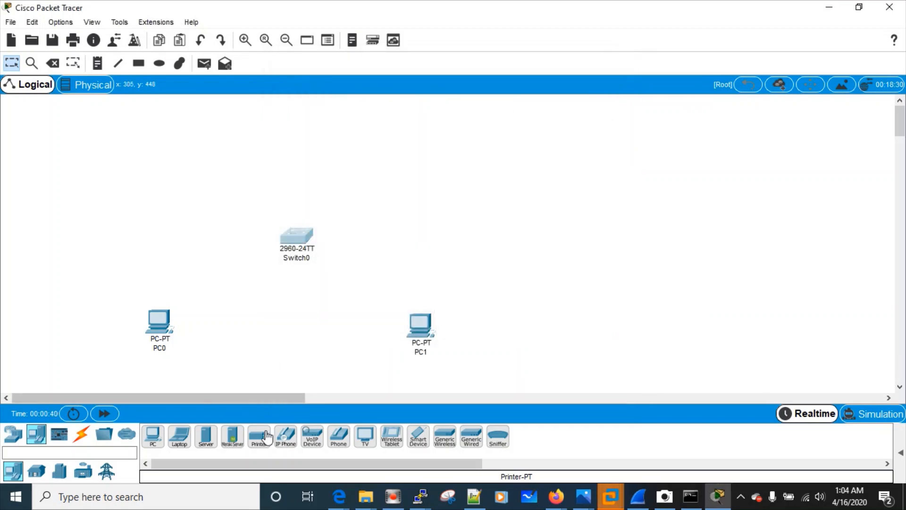
pyautogui.moveTo(206, 435); pyautogui.dragTo(144, 123)
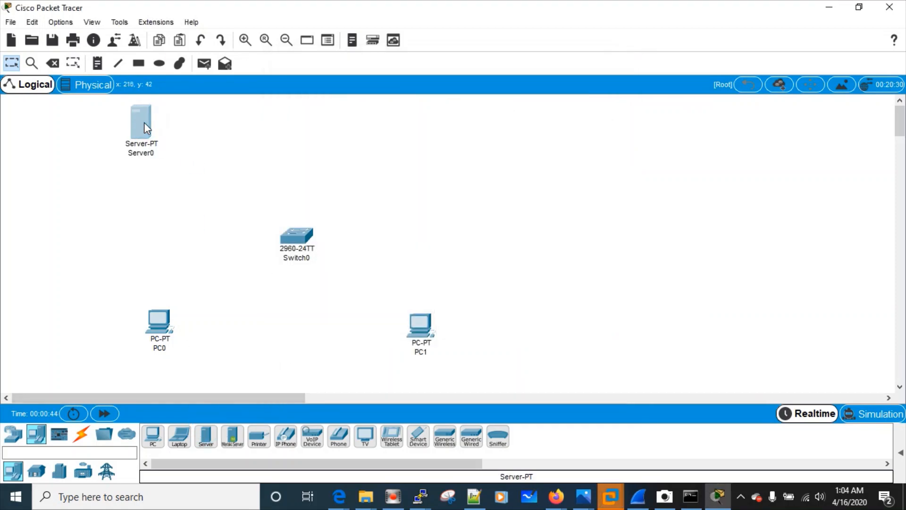
pyautogui.moveTo(206, 439); pyautogui.dragTo(305, 151)
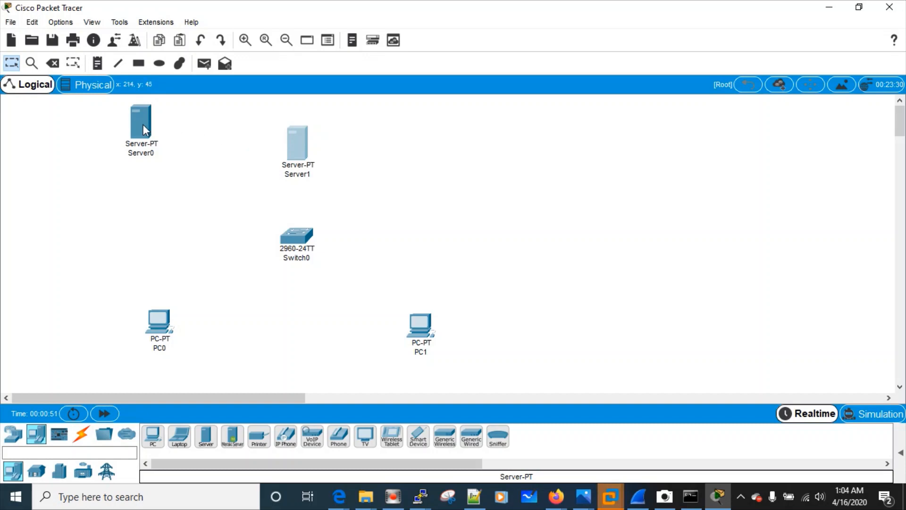
pyautogui.moveTo(142, 123); pyautogui.dragTo(152, 151)
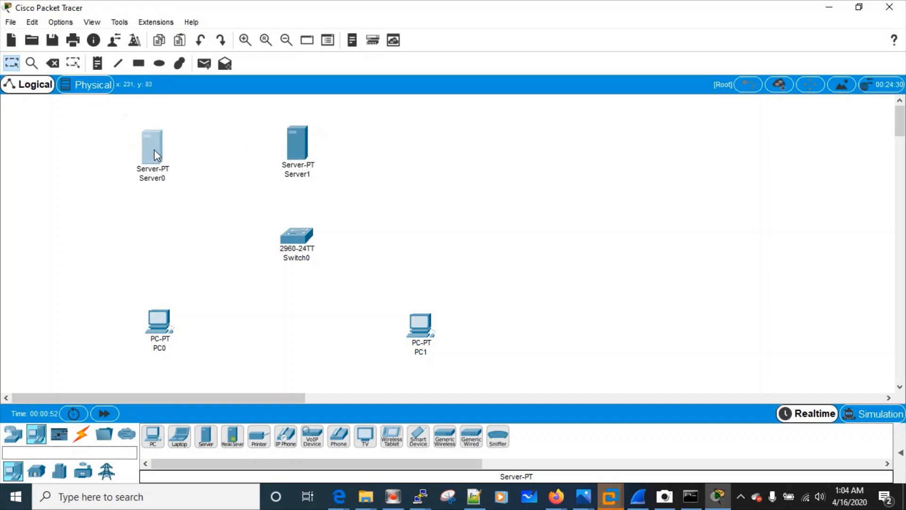
pyautogui.moveTo(290, 145); pyautogui.dragTo(290, 149)
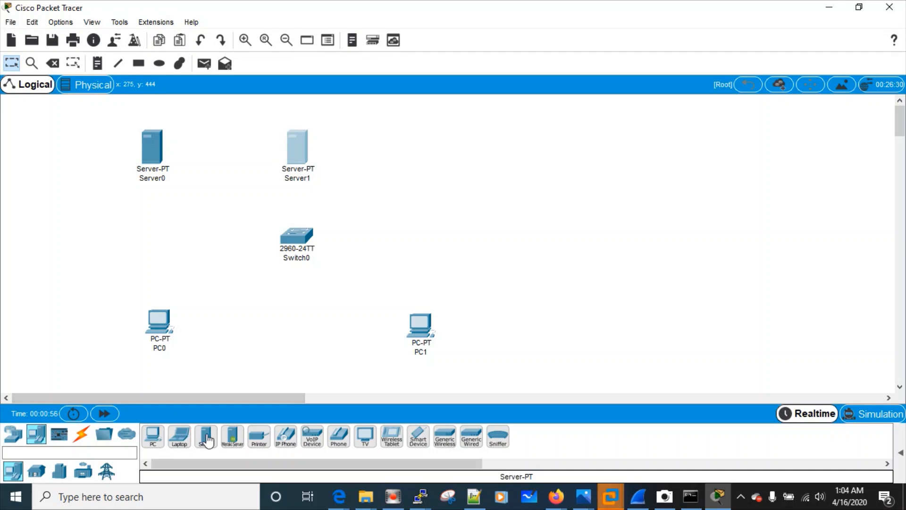
pyautogui.moveTo(208, 440); pyautogui.dragTo(438, 146)
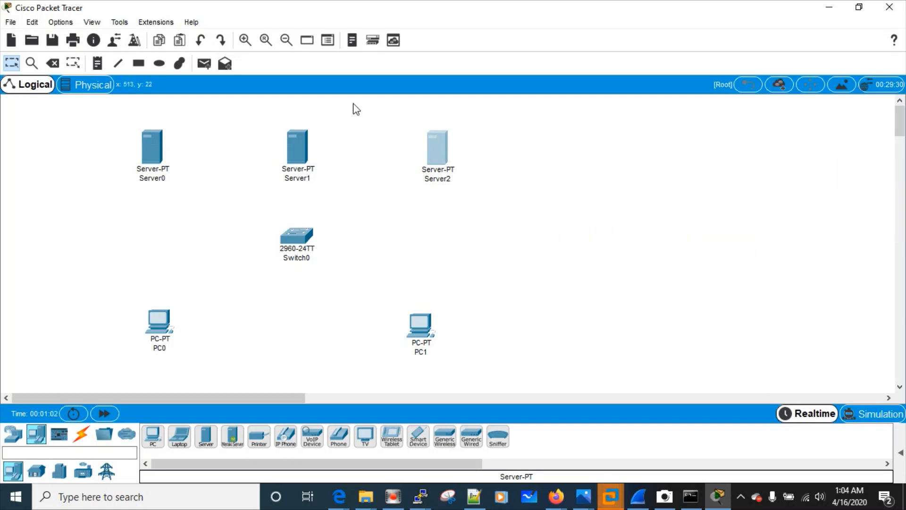
pyautogui.click(439, 151)
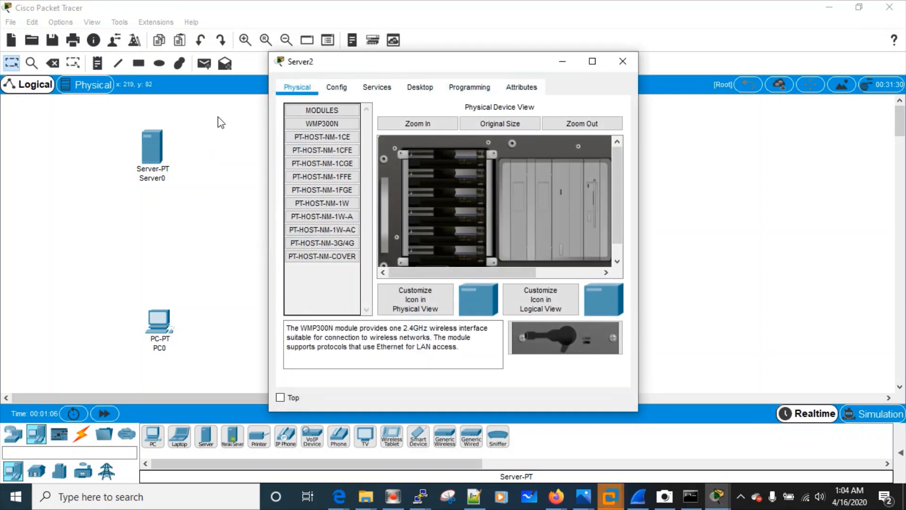
pyautogui.click(613, 67)
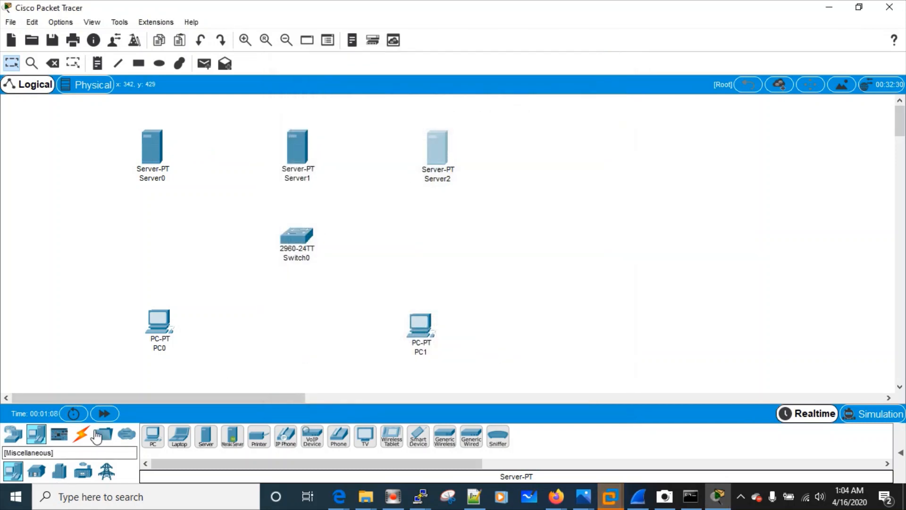
pyautogui.click(82, 433)
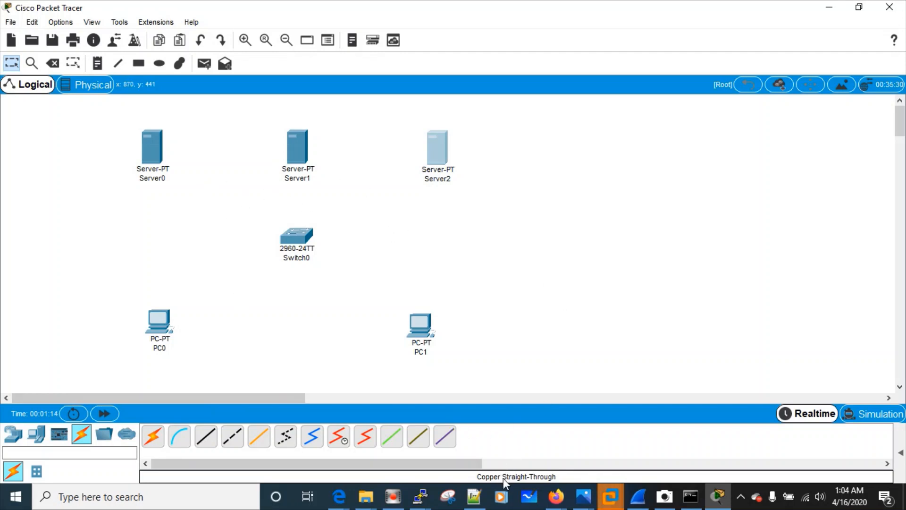
# Cable Switch0 Fa0/1 to Server0 and Fa0/2 to Server1 with copper straight-through cables
pyautogui.click(199, 447)
pyautogui.click(308, 236)
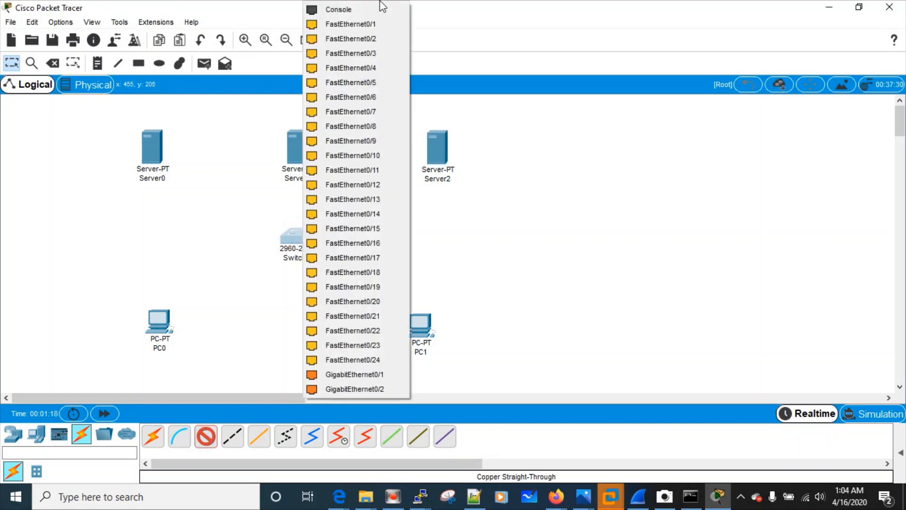
pyautogui.click(354, 23)
pyautogui.click(154, 155)
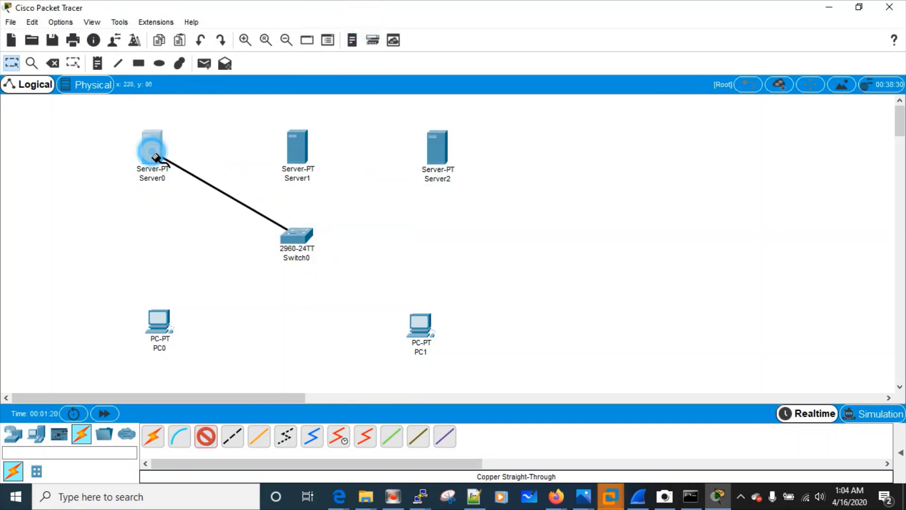
pyautogui.click(188, 160)
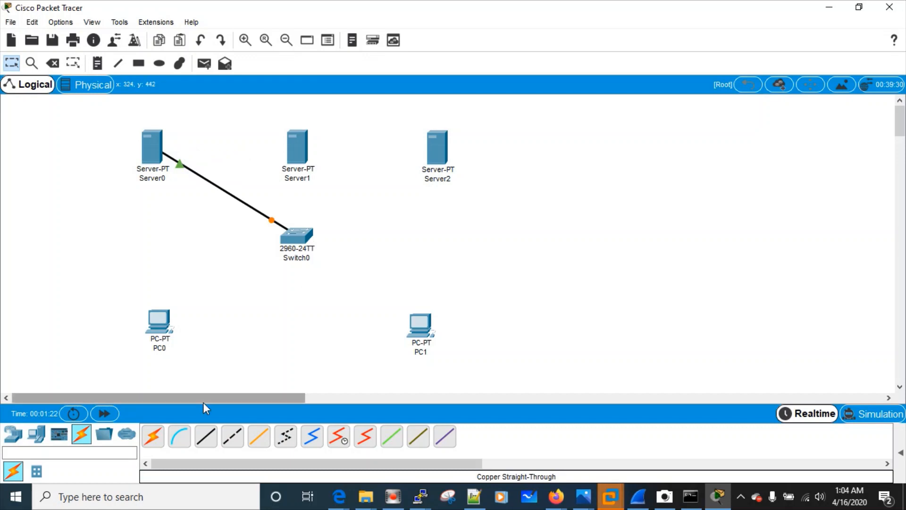
pyautogui.click(206, 436)
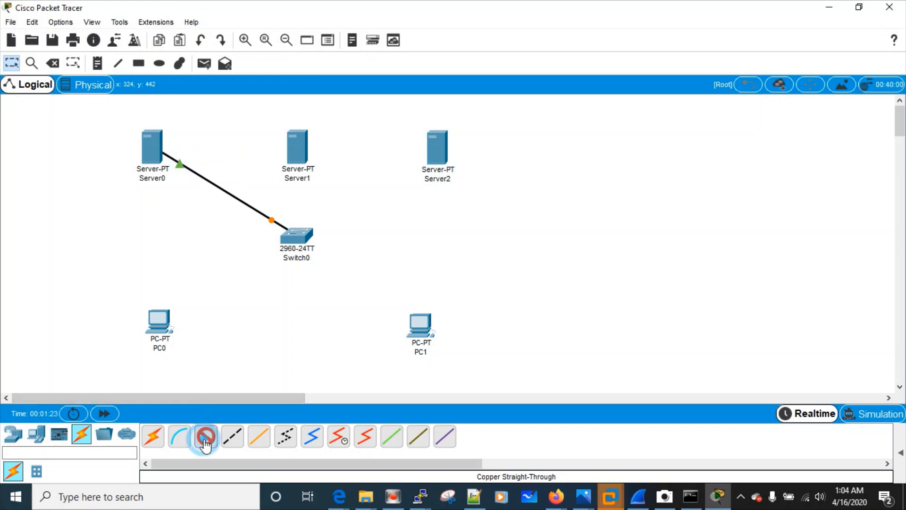
pyautogui.click(300, 235)
pyautogui.click(342, 24)
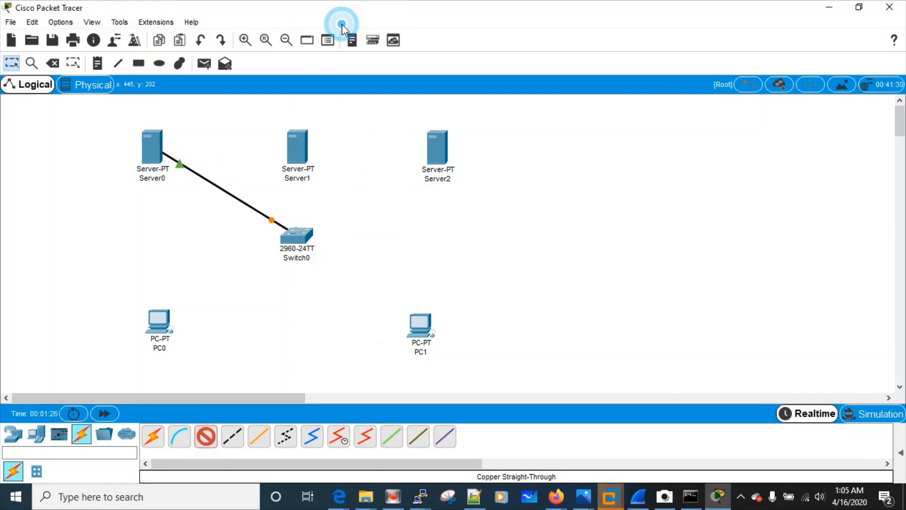
pyautogui.click(298, 144)
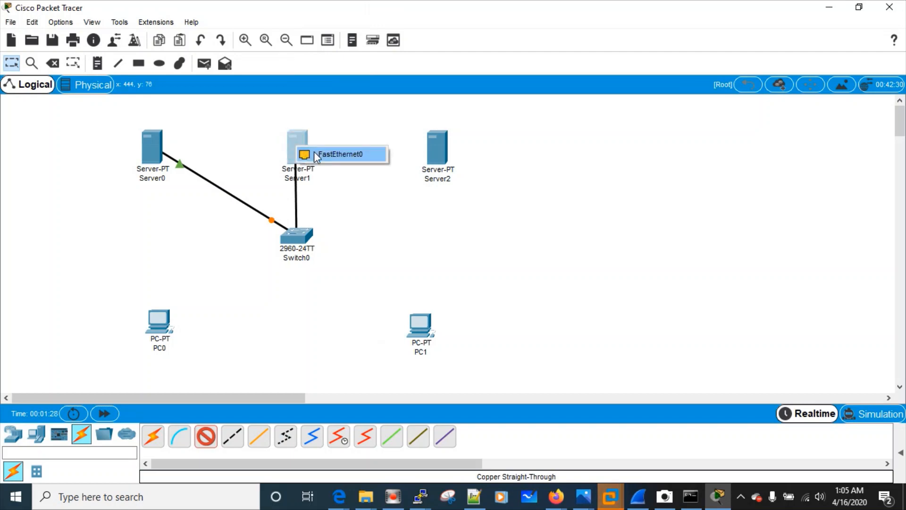
pyautogui.click(331, 154)
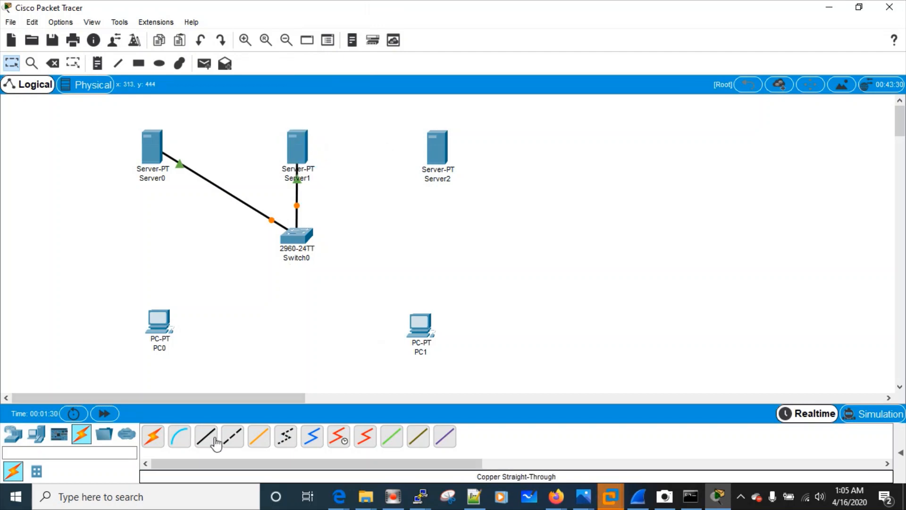
# Cable Switch0 Fa0/3 to Server2 and Fa0/4 to PC1's FastEthernet0
pyautogui.click(215, 442)
pyautogui.click(295, 232)
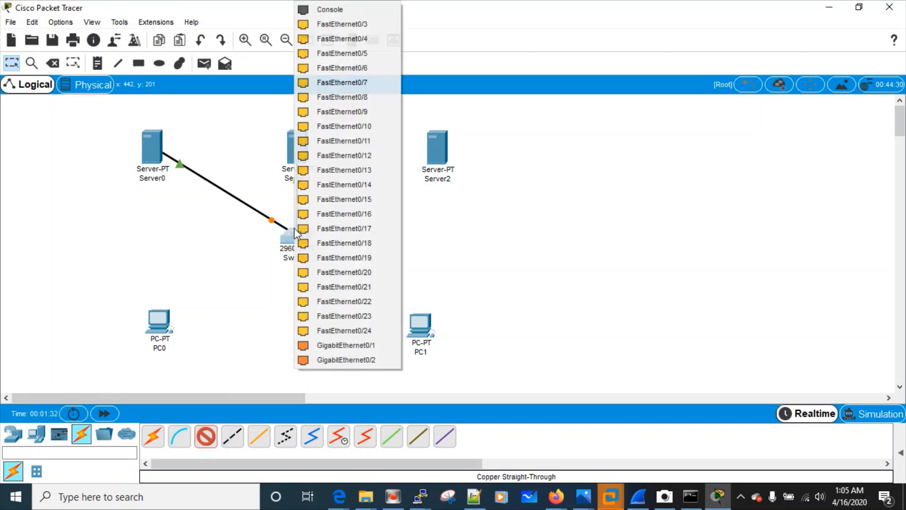
pyautogui.click(334, 24)
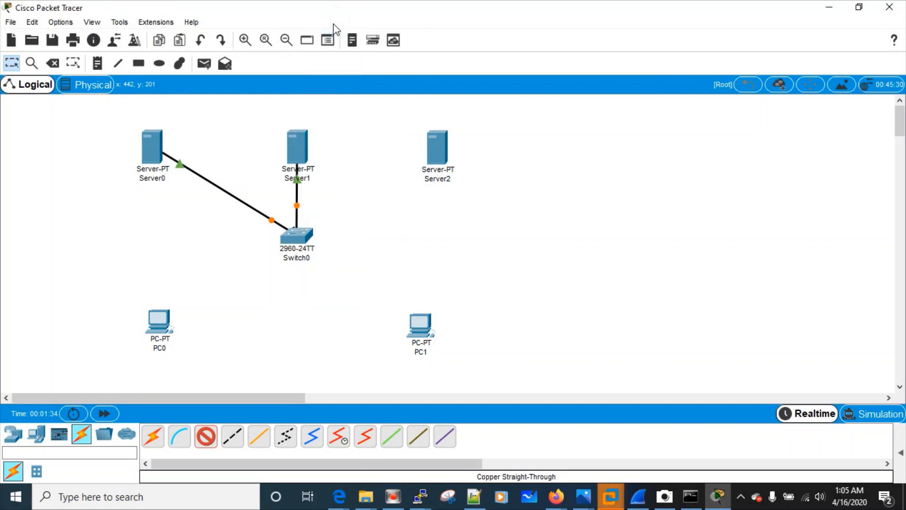
pyautogui.click(438, 152)
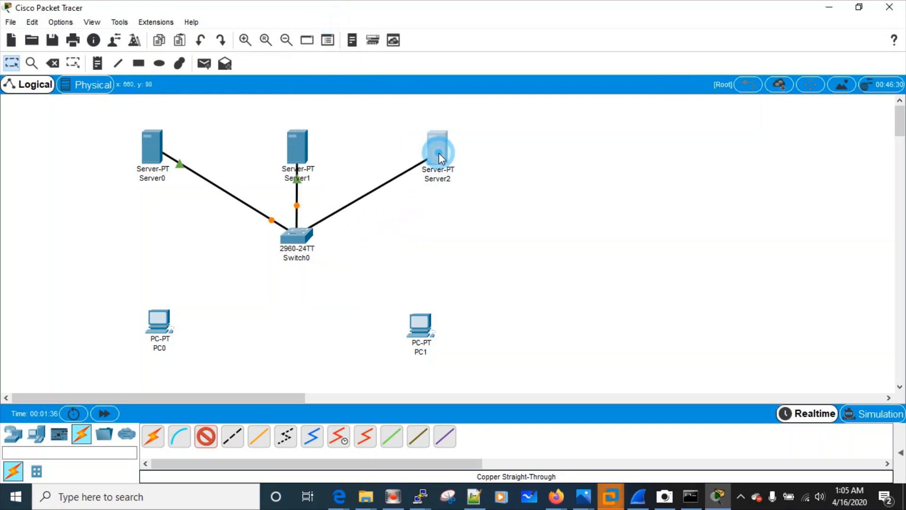
pyautogui.click(460, 163)
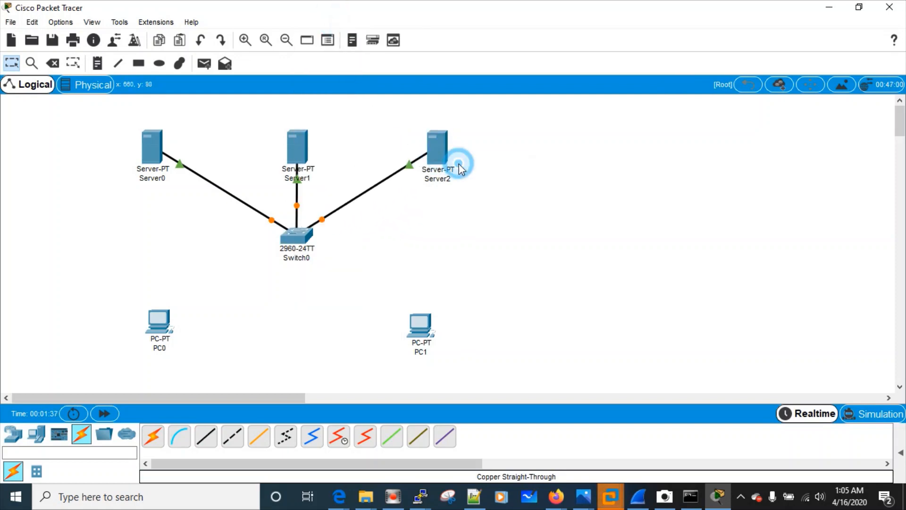
pyautogui.click(198, 442)
pyautogui.click(294, 237)
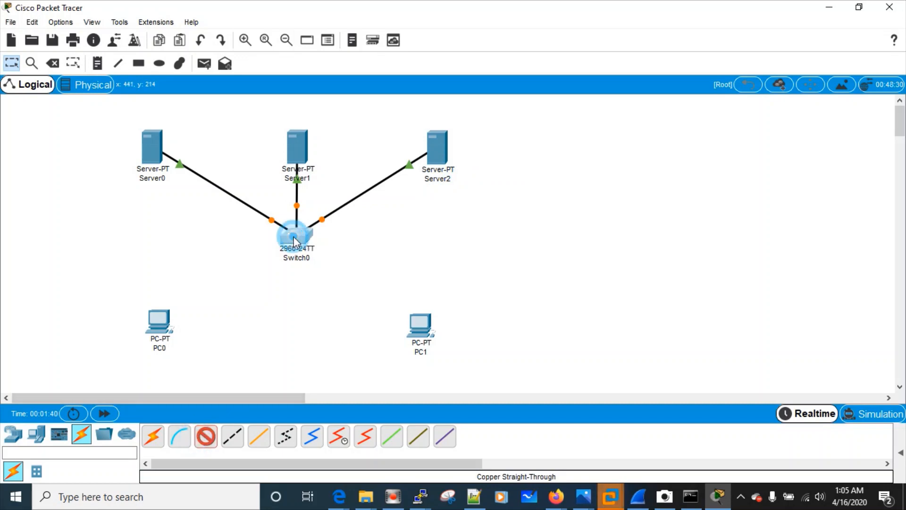
pyautogui.click(338, 24)
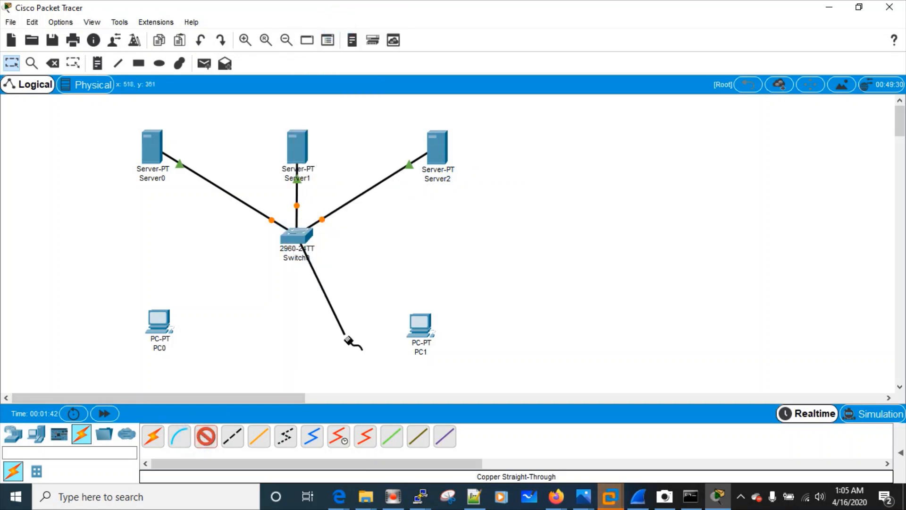
pyautogui.click(418, 322)
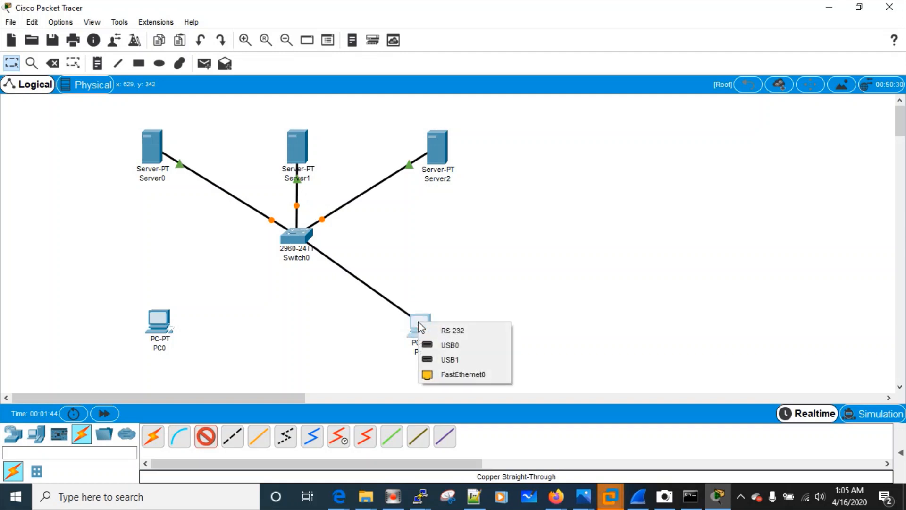
pyautogui.click(448, 370)
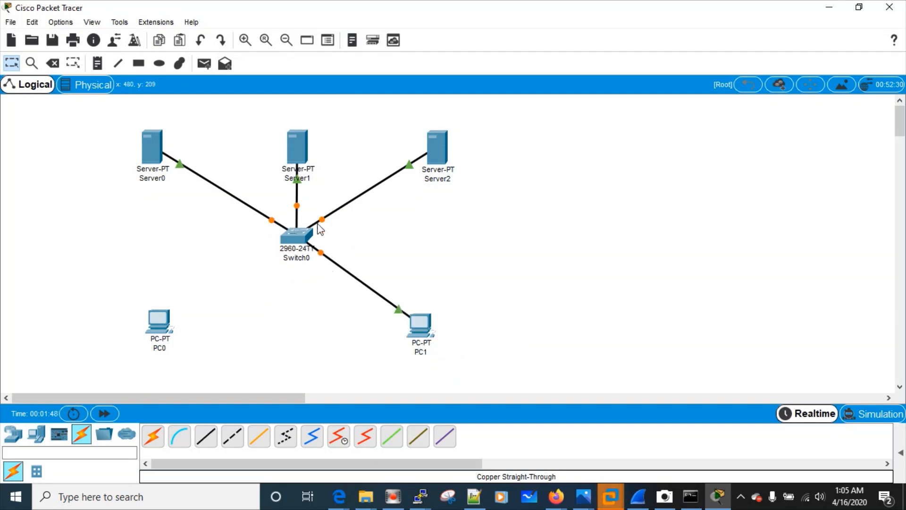
# Cable Switch0 Fa0/5 to PC0's FastEthernet0 with a straight-through cable
pyautogui.click(205, 436)
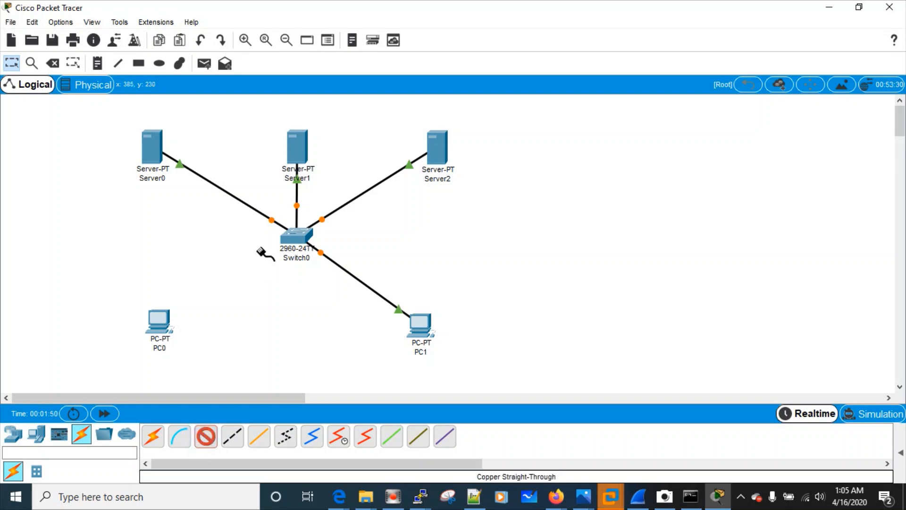
pyautogui.click(296, 236)
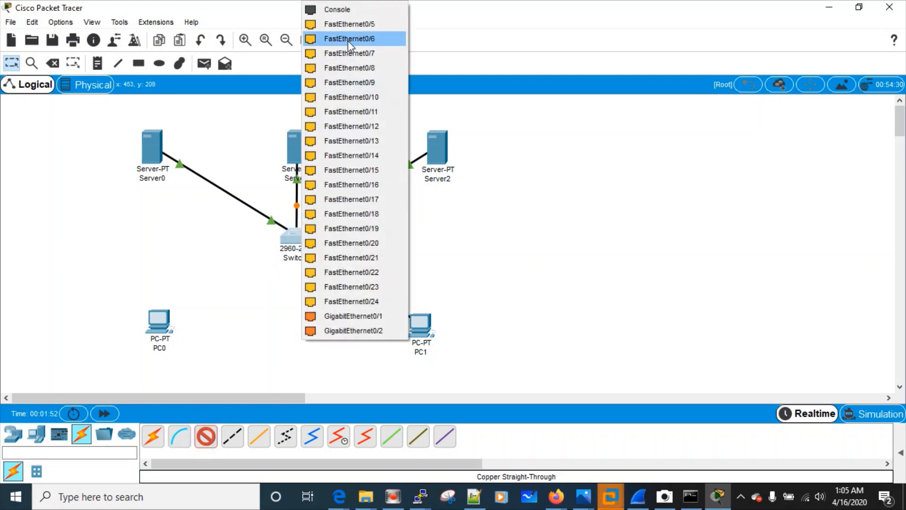
pyautogui.click(344, 25)
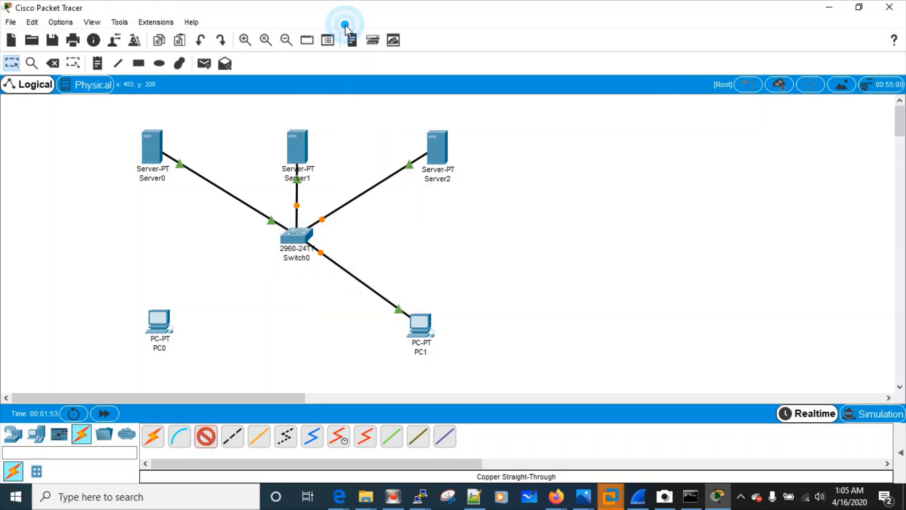
pyautogui.click(157, 320)
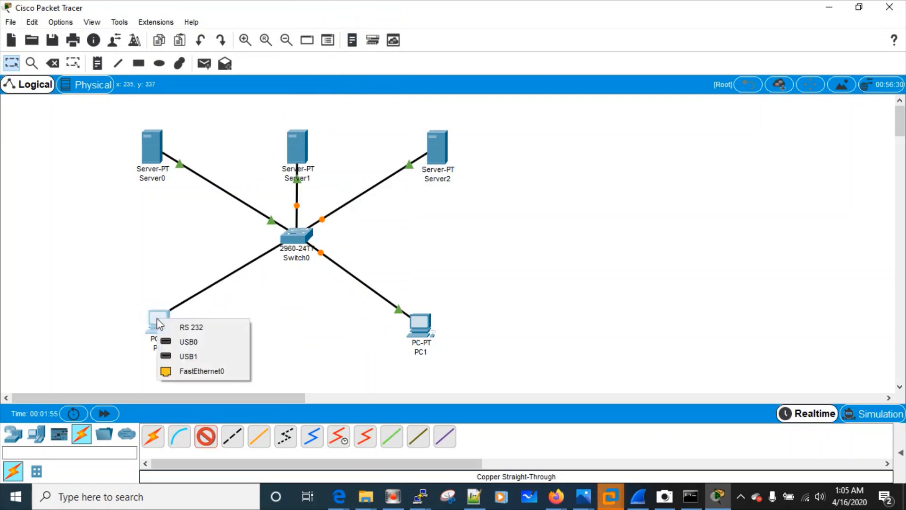
pyautogui.click(170, 372)
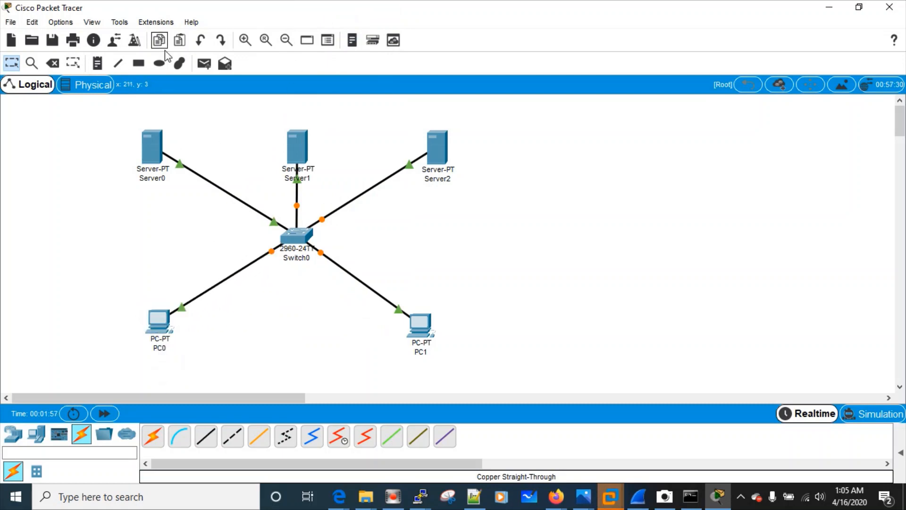
# Add notes 192.168.1.1–192.168.1.5 beside Server0, Server1, Server2, PC0 and PC1
pyautogui.click(98, 64)
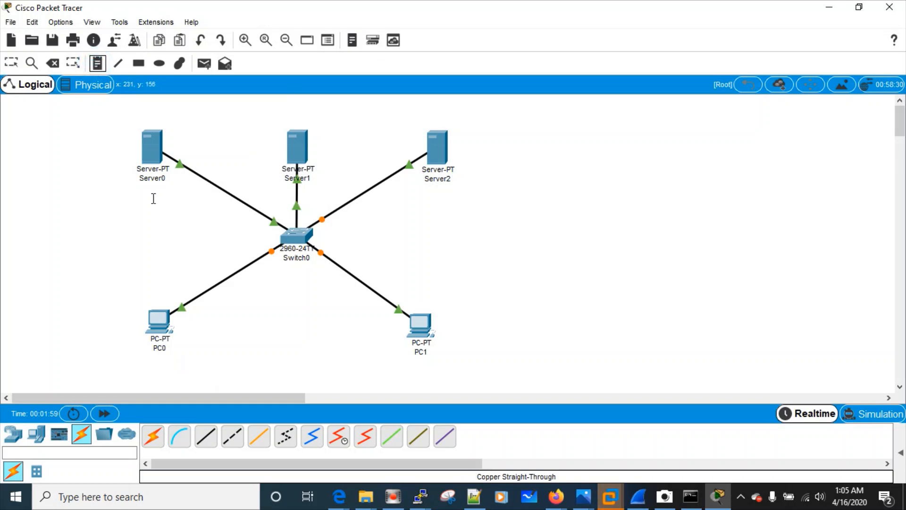
pyautogui.click(128, 194)
pyautogui.write('S')
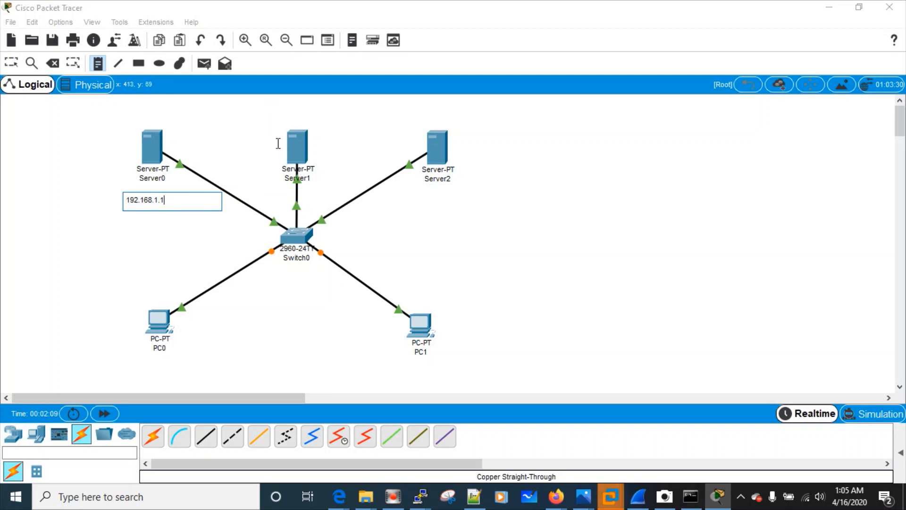
pyautogui.click(280, 116)
pyautogui.write('192.168.1.2')
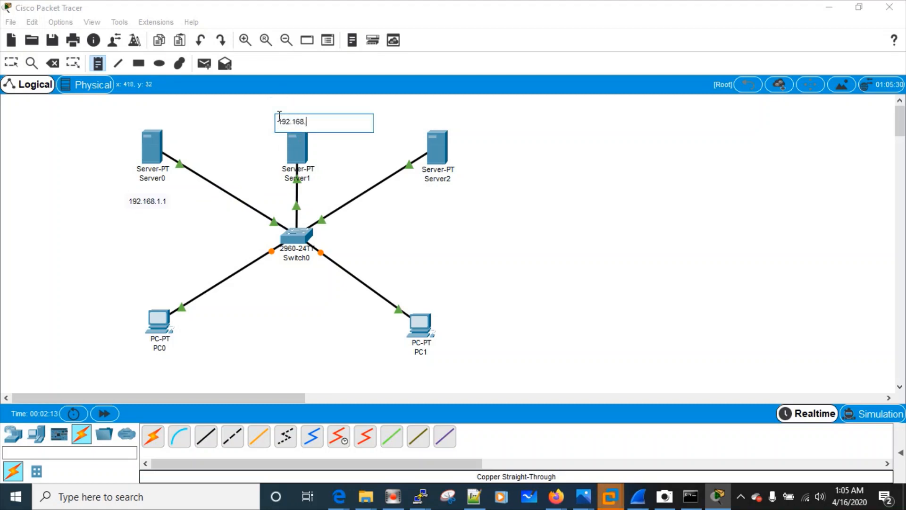
pyautogui.click(411, 197)
pyautogui.write('192.168.1.3')
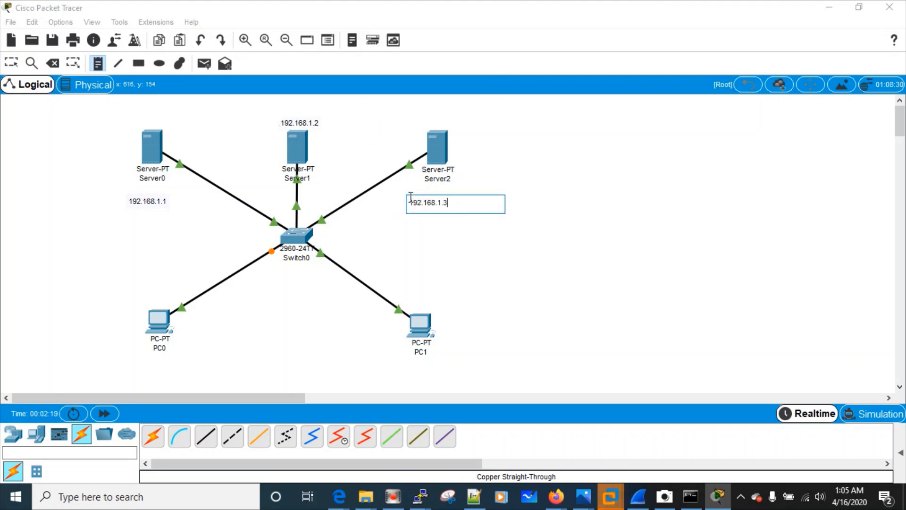
pyautogui.click(129, 363)
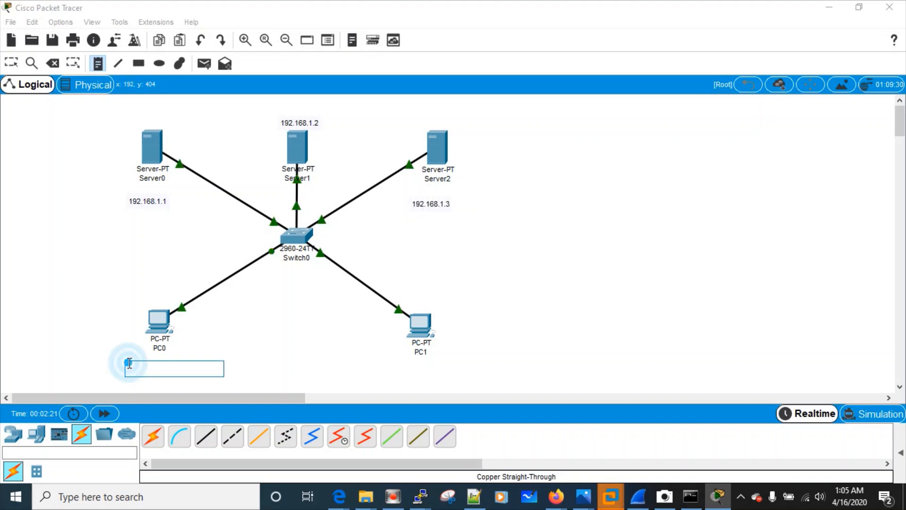
pyautogui.write('192.168.1.4')
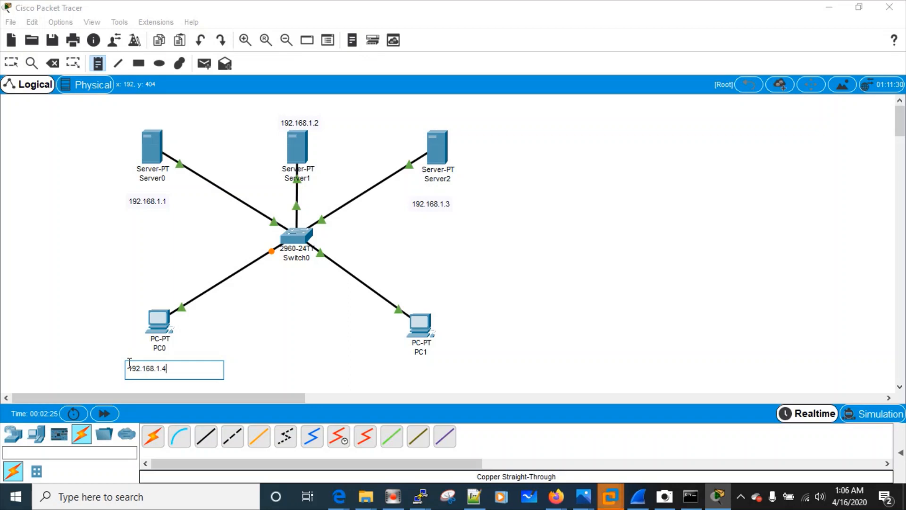
pyautogui.click(391, 361)
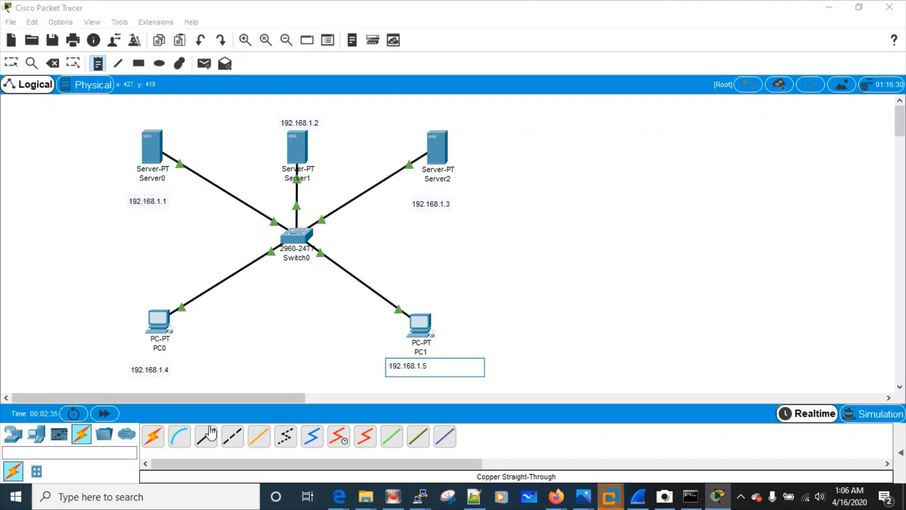
# Add DHCP SERVER, DNS SERVER and GMAIL.COM labels above Server0, Server1 and Server2
pyautogui.click(134, 116)
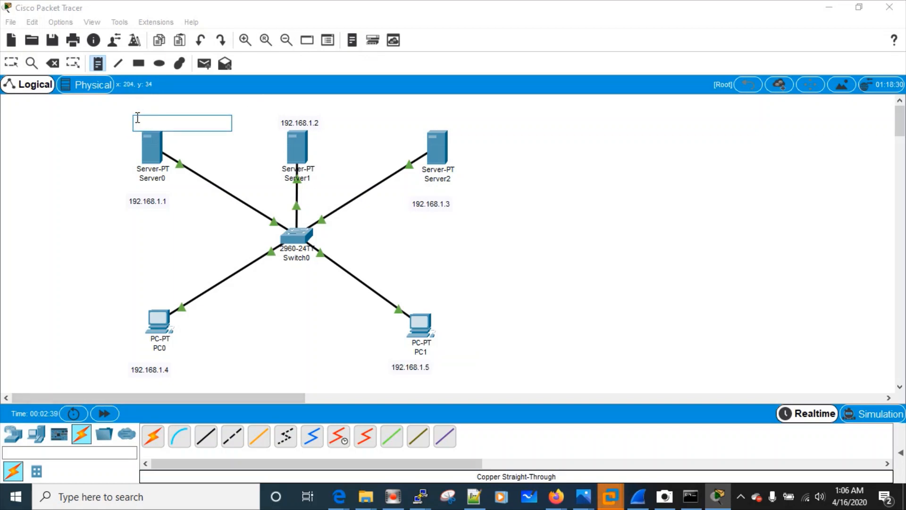
pyautogui.write('1')
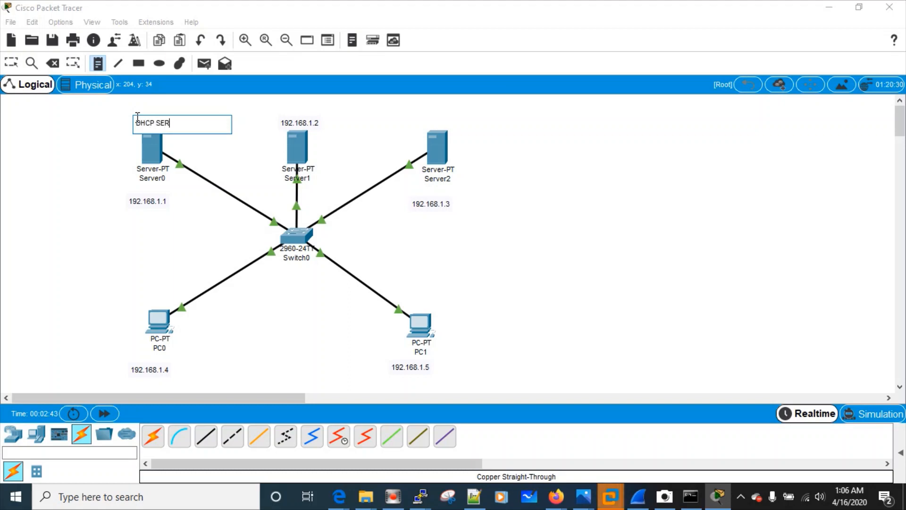
pyautogui.click(280, 103)
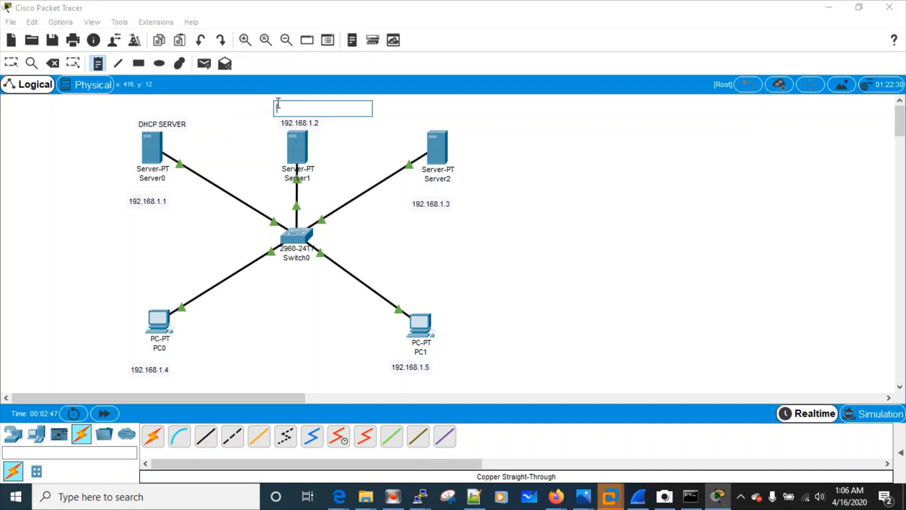
pyautogui.write('DNS SER')
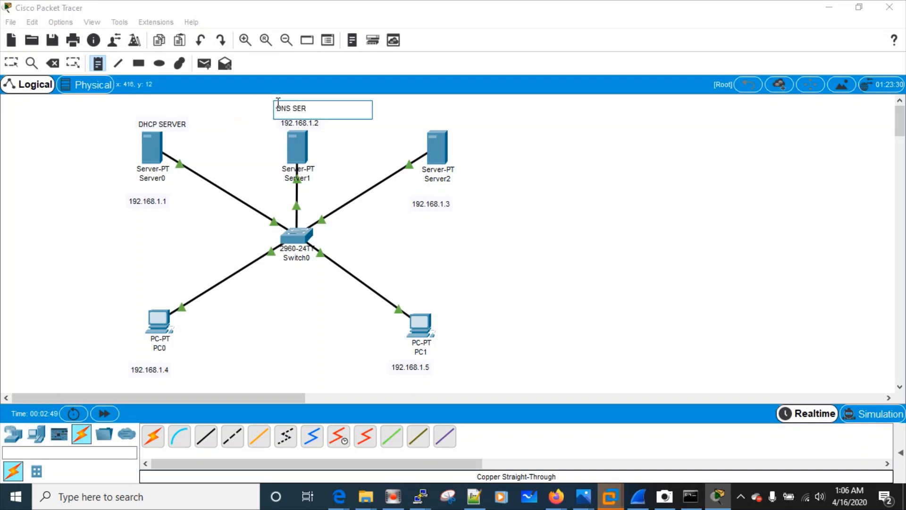
pyautogui.write('VER')
pyautogui.click(411, 118)
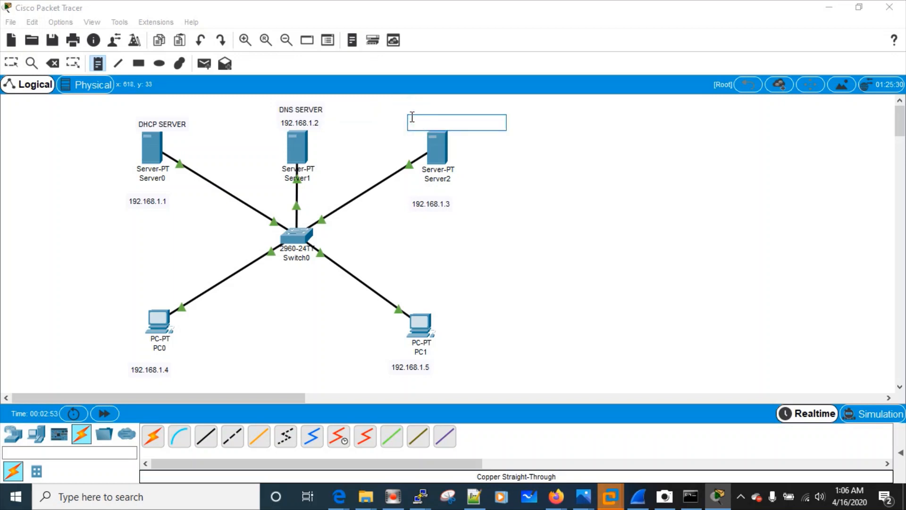
pyautogui.write('SM')
pyautogui.write('A')
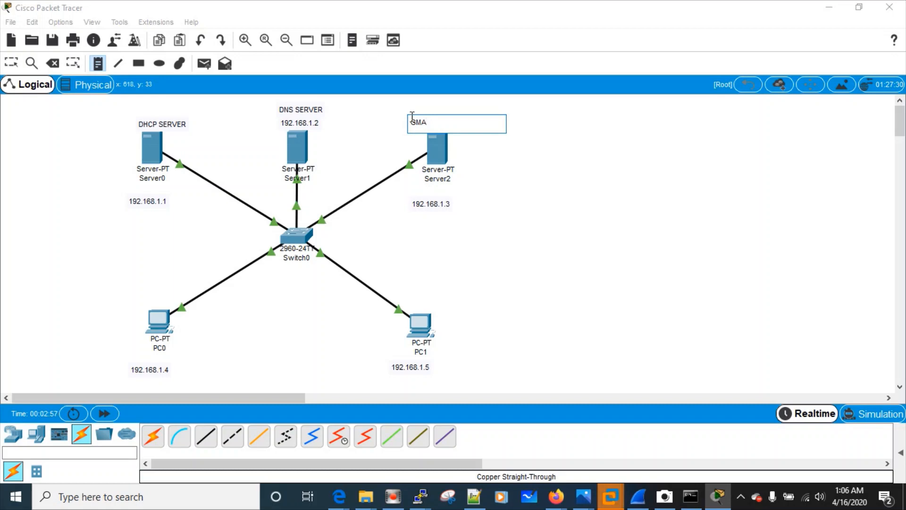
pyautogui.write('IL.COM')
pyautogui.click(11, 61)
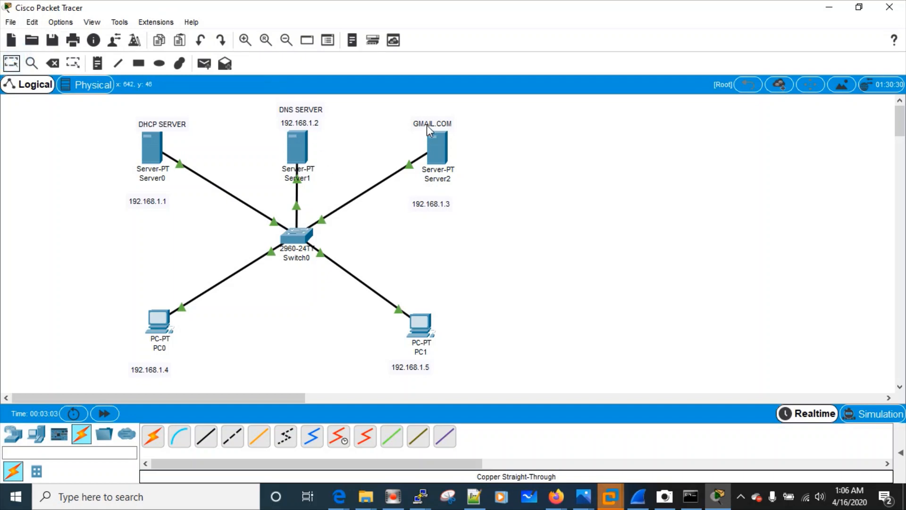
# Align the GMAIL.COM, DNS SERVER and DHCP SERVER labels above their servers
pyautogui.moveTo(426, 126); pyautogui.dragTo(435, 123)
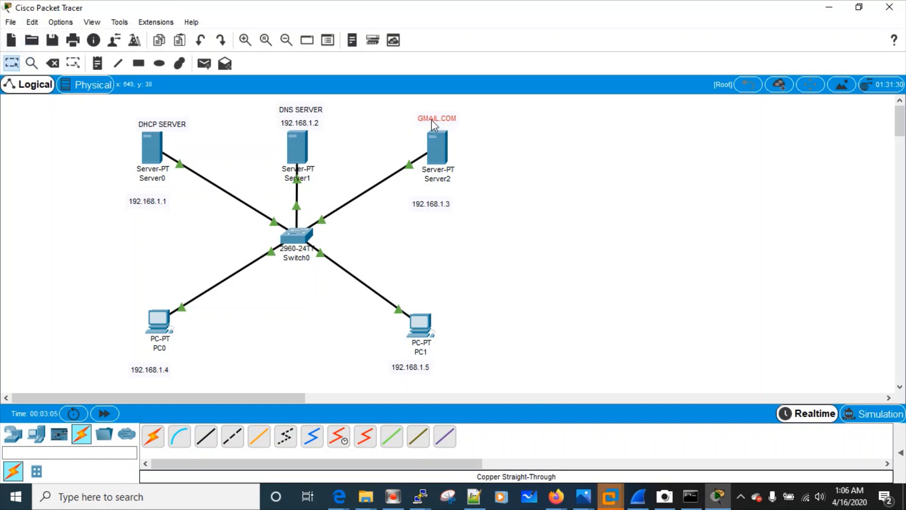
pyautogui.moveTo(298, 117); pyautogui.dragTo(299, 110)
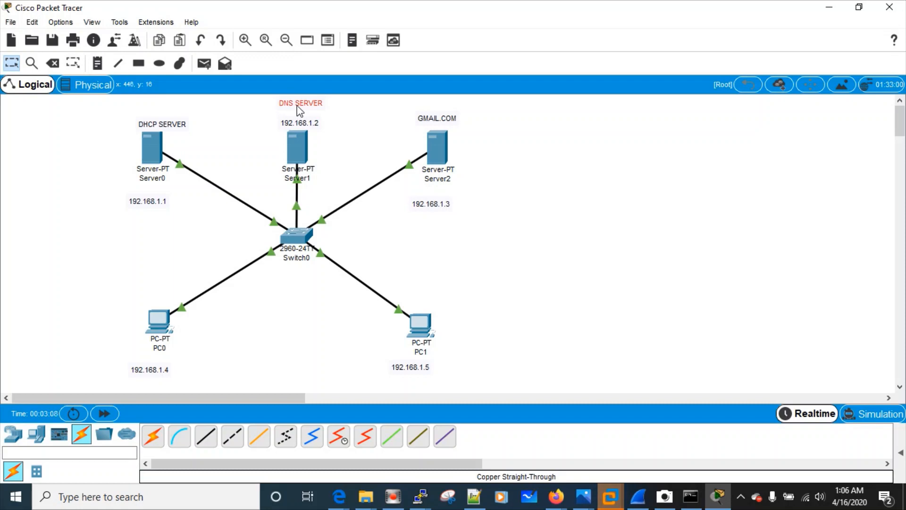
pyautogui.click(173, 125)
pyautogui.moveTo(171, 121); pyautogui.dragTo(162, 113)
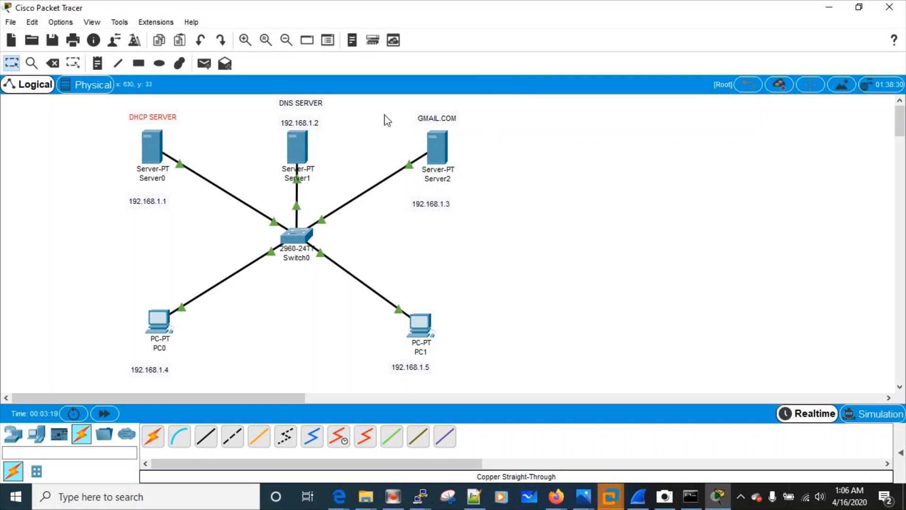
# Give Server0 static IP 192.168.1.1, mask 255.255.255.0 and DNS server 192.168.1.2
pyautogui.click(152, 141)
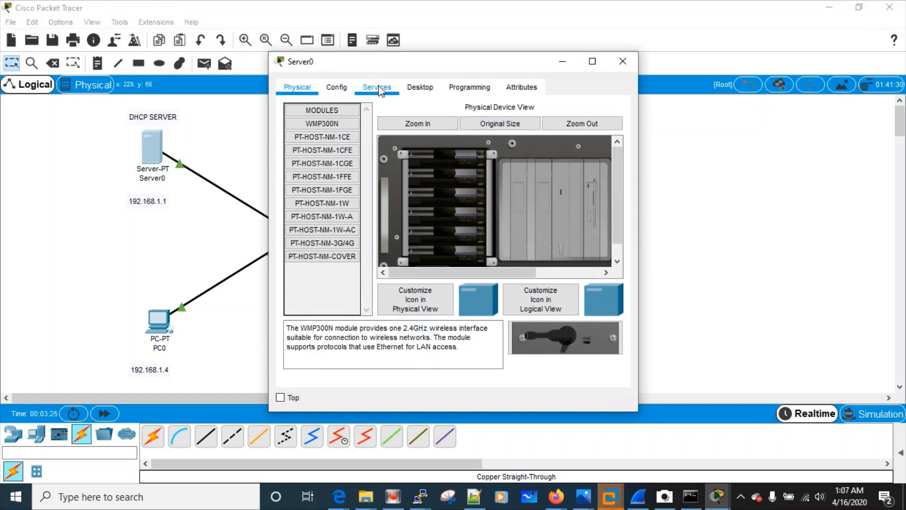
pyautogui.click(416, 91)
pyautogui.click(341, 134)
pyautogui.click(440, 165)
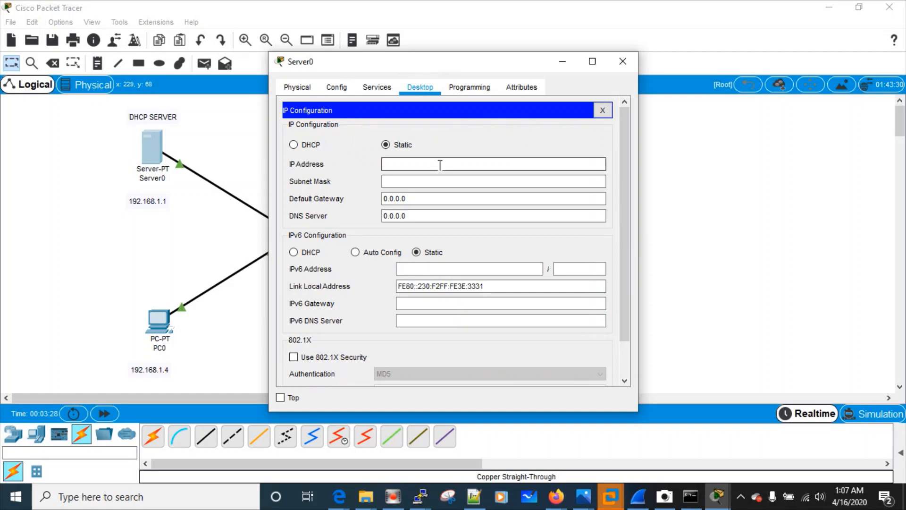
pyautogui.write('192.168.1.1')
pyautogui.press('Tab')
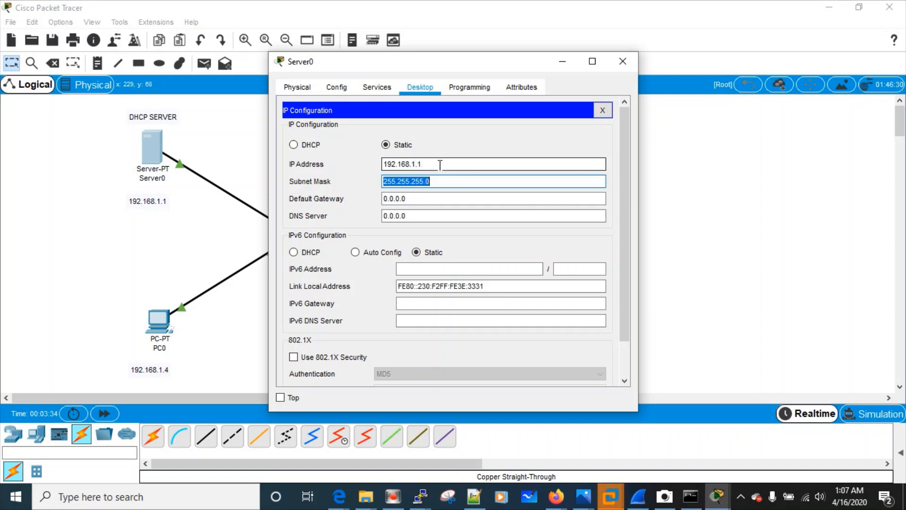
pyautogui.click(415, 216)
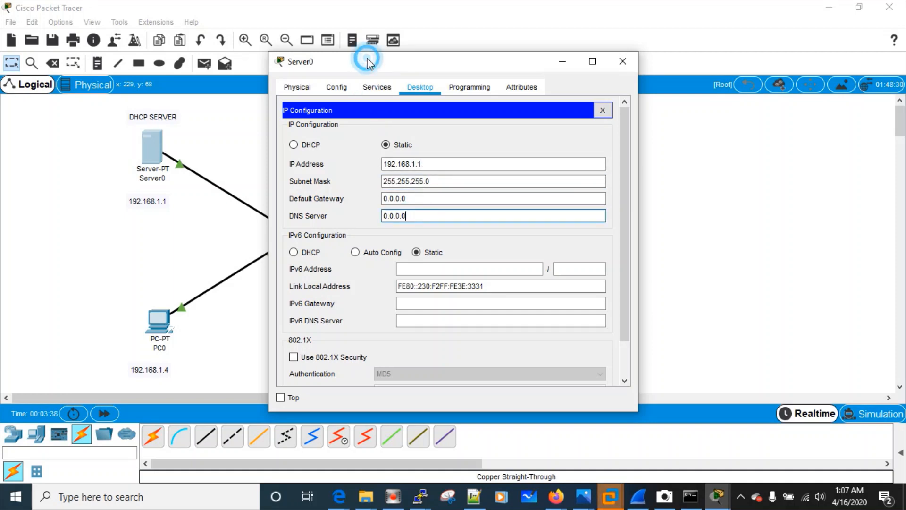
pyautogui.moveTo(371, 63); pyautogui.dragTo(576, 60)
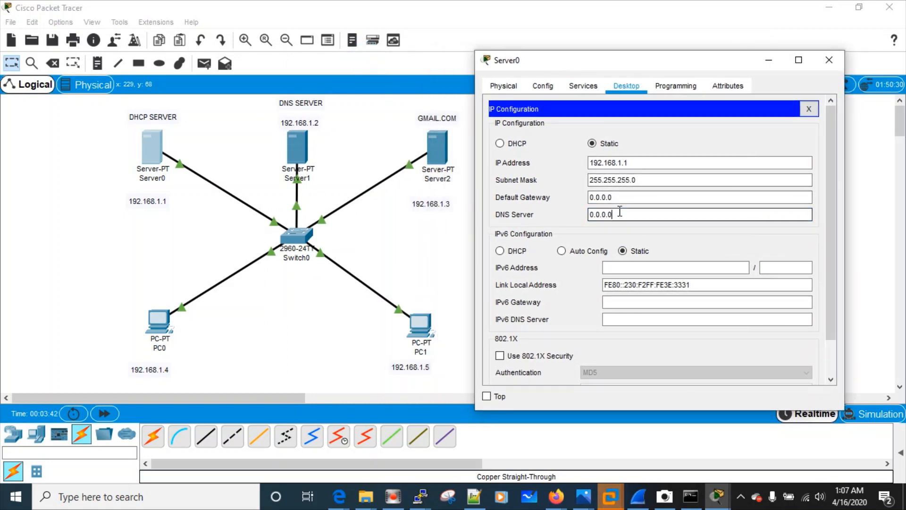
pyautogui.press('BackSpace')
pyautogui.press('BackSpace')
pyautogui.press('BackSpace')
pyautogui.press('BackSpace')
pyautogui.press('BackSpace')
pyautogui.press('BackSpace')
pyautogui.write('1')
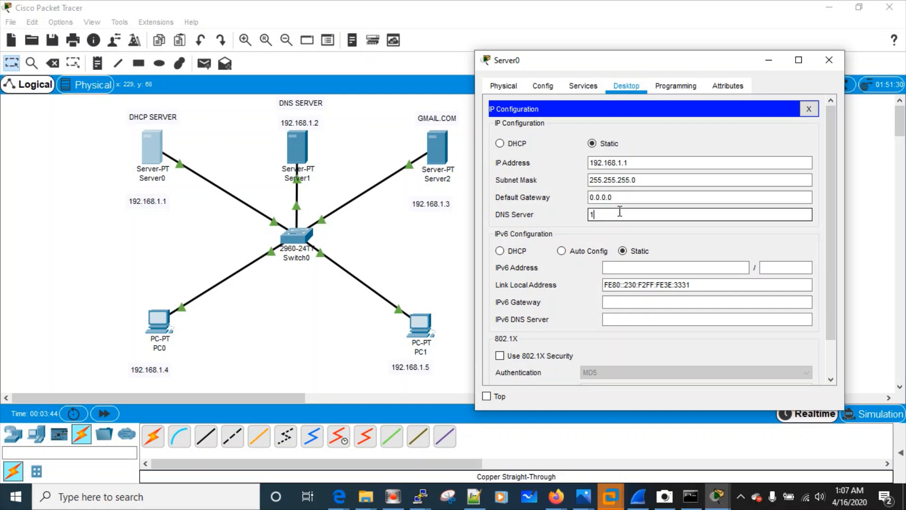
pyautogui.write('92.168.1.2')
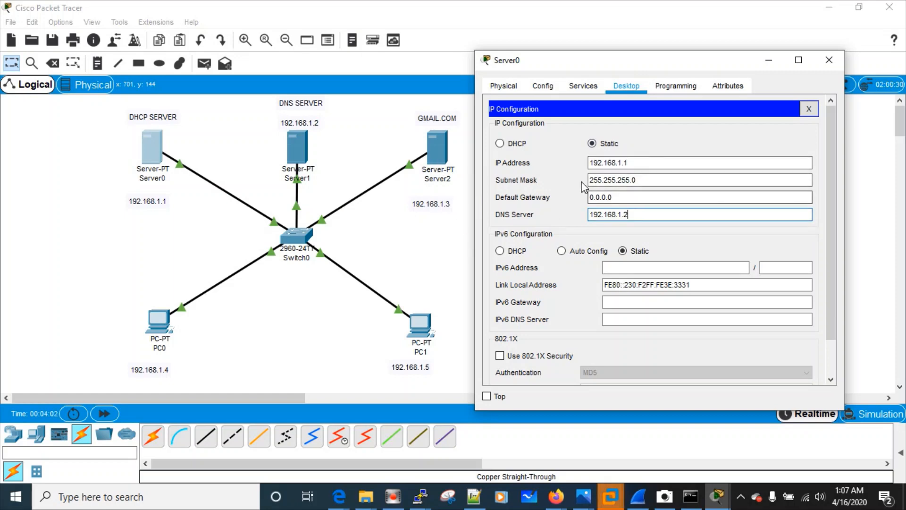
pyautogui.click(809, 109)
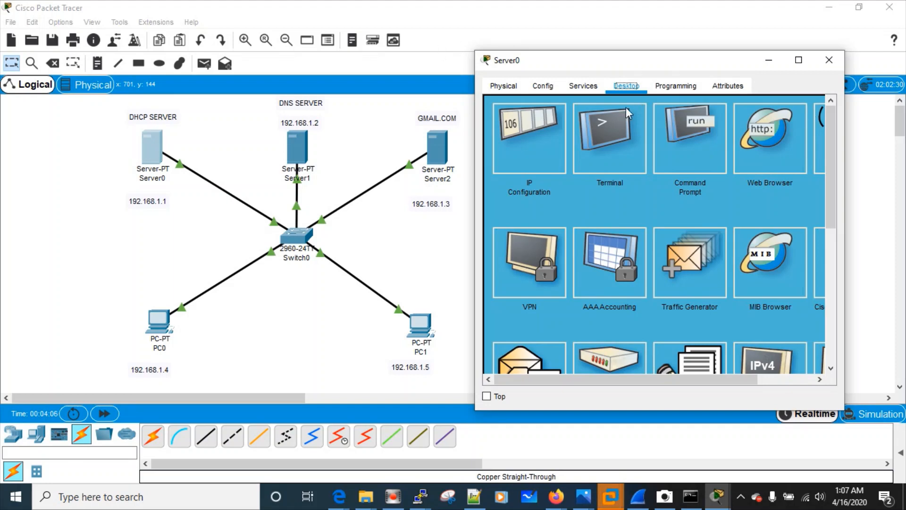
# Switch on Server0's DHCP service and open Server1's device window
pyautogui.click(589, 90)
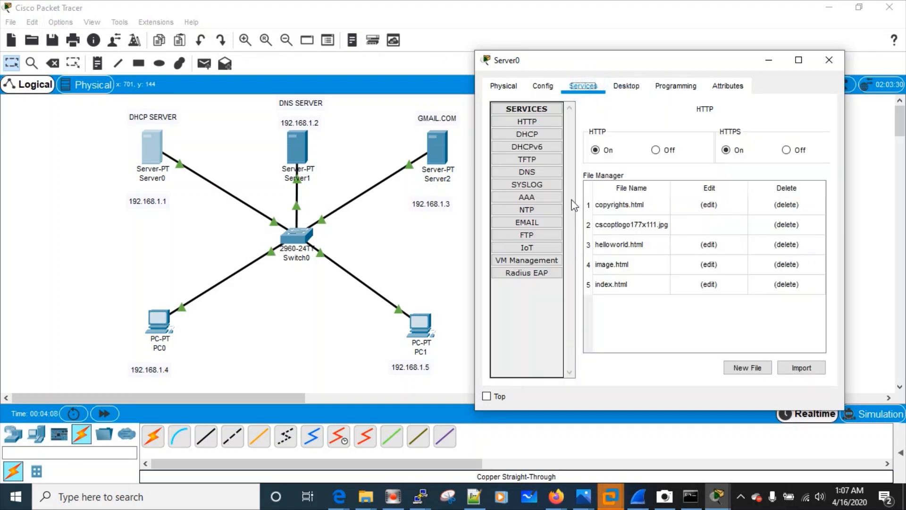
pyautogui.click(530, 176)
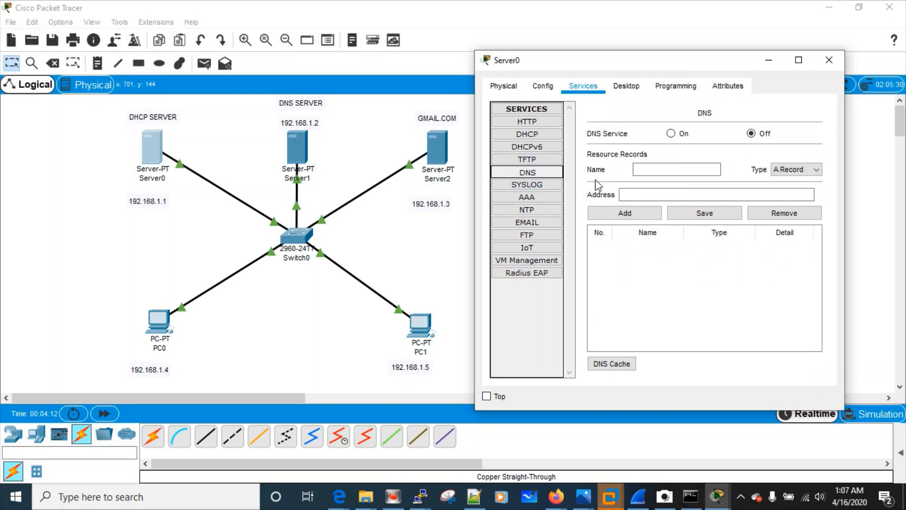
pyautogui.click(535, 136)
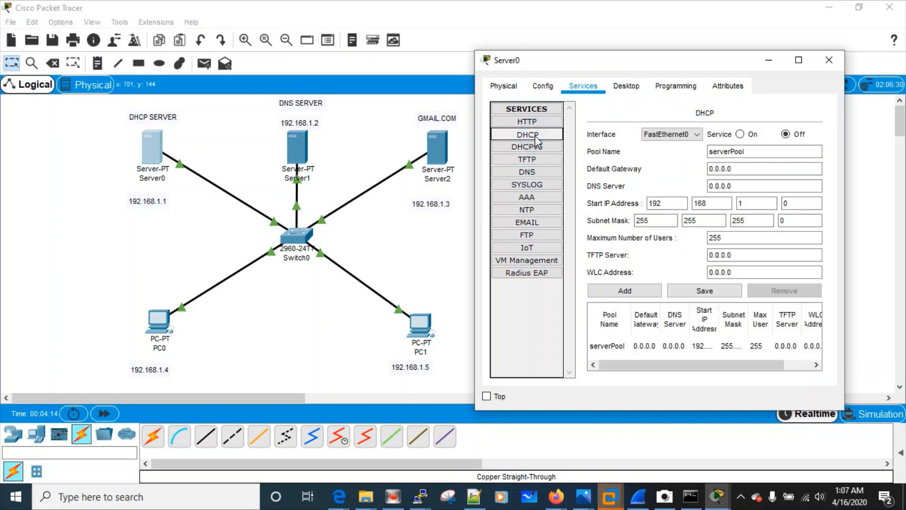
pyautogui.click(740, 134)
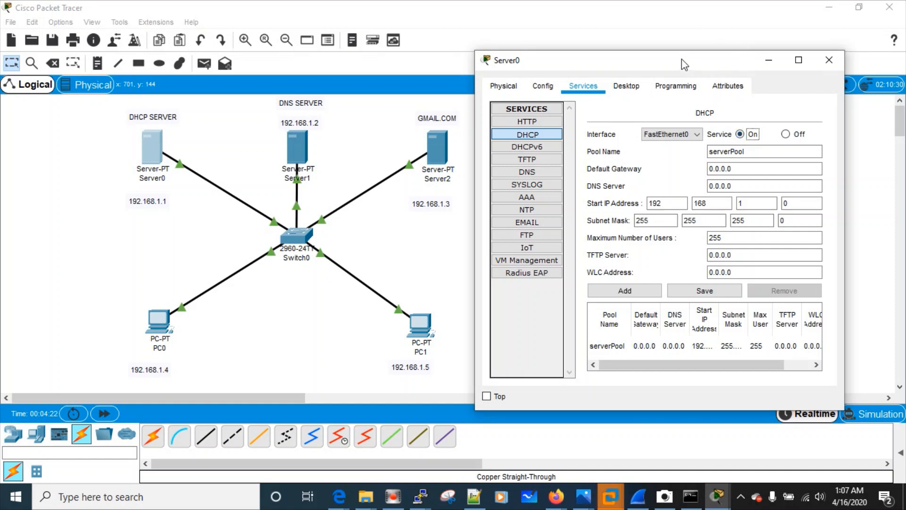
pyautogui.moveTo(682, 59); pyautogui.dragTo(679, 32)
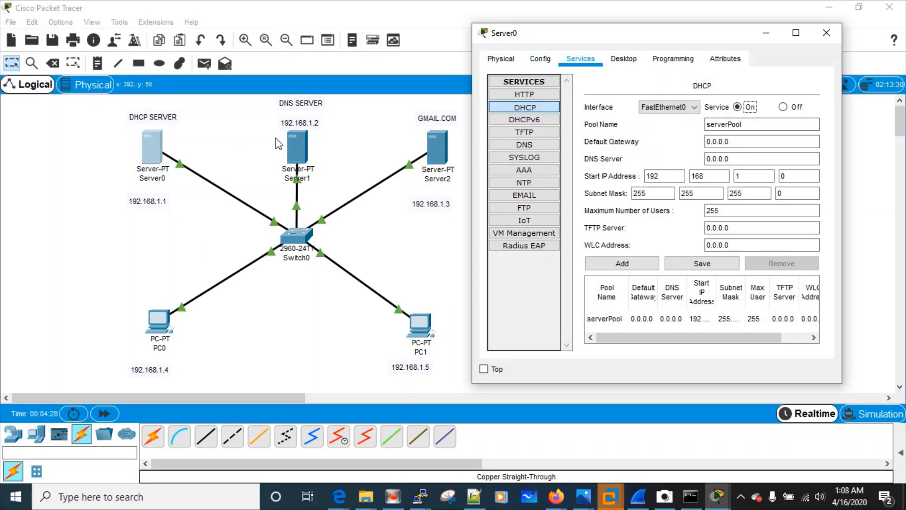
pyautogui.doubleClick(298, 149)
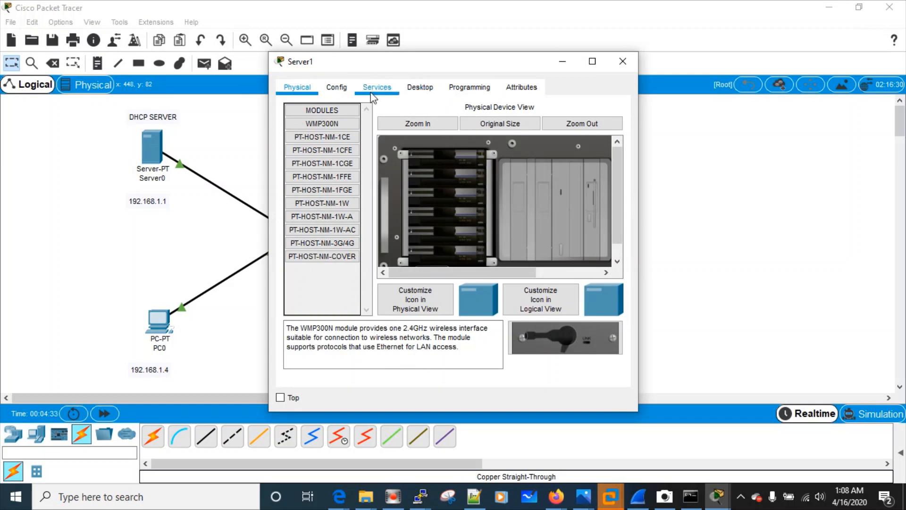
# Set Server1's IP configuration to DHCP, receiving 192.168.1.2 with DNS server 192.168.1.2
pyautogui.click(420, 88)
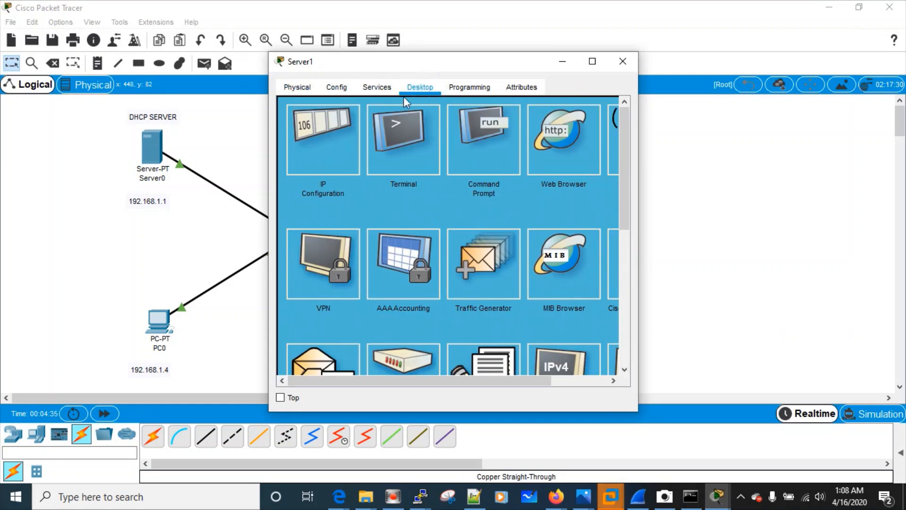
pyautogui.click(327, 151)
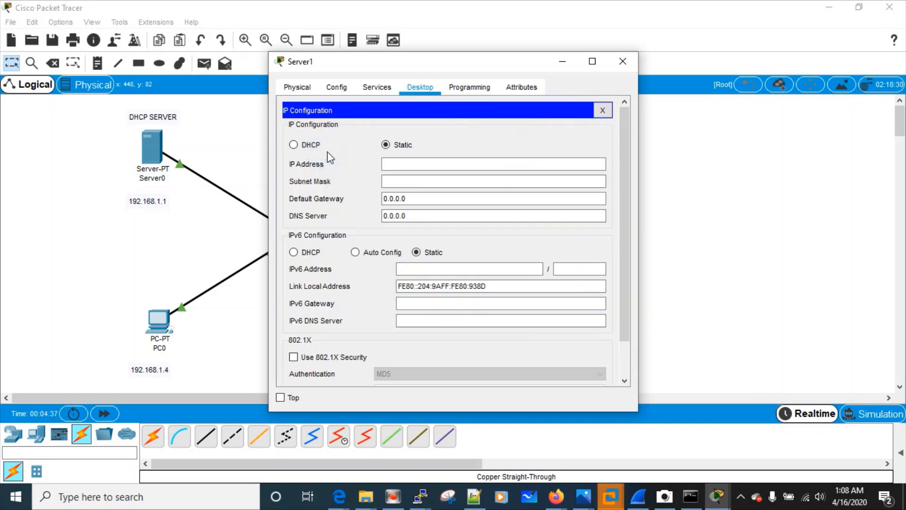
pyautogui.click(294, 145)
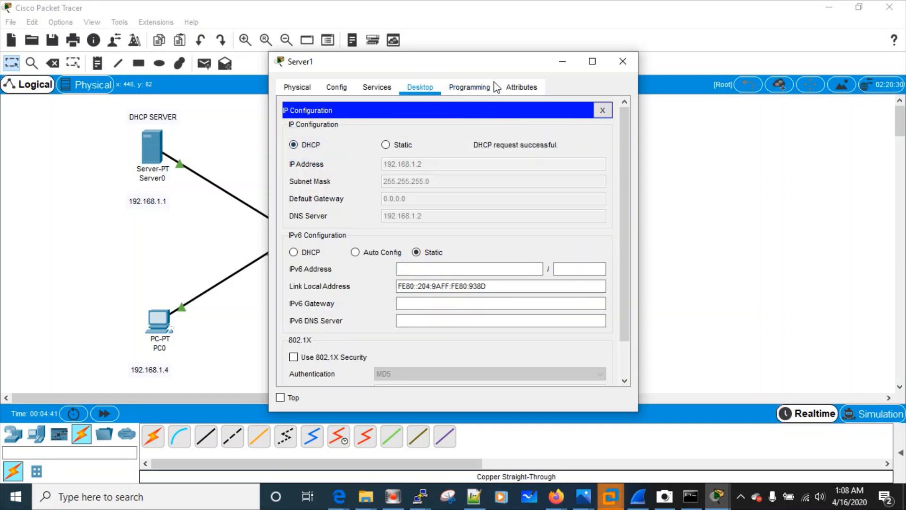
pyautogui.moveTo(419, 59); pyautogui.dragTo(338, 171)
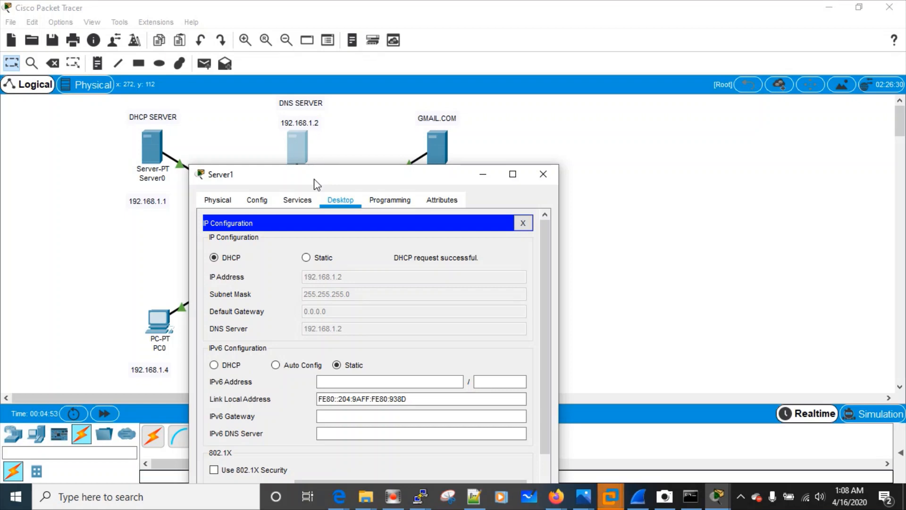
pyautogui.moveTo(315, 183); pyautogui.dragTo(301, 182)
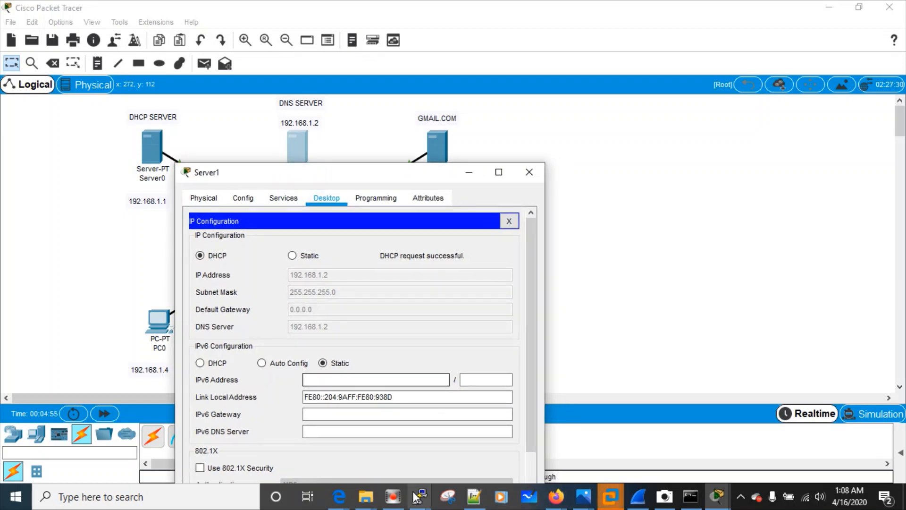
pyautogui.moveTo(603, 503)
pyautogui.moveTo(698, 502)
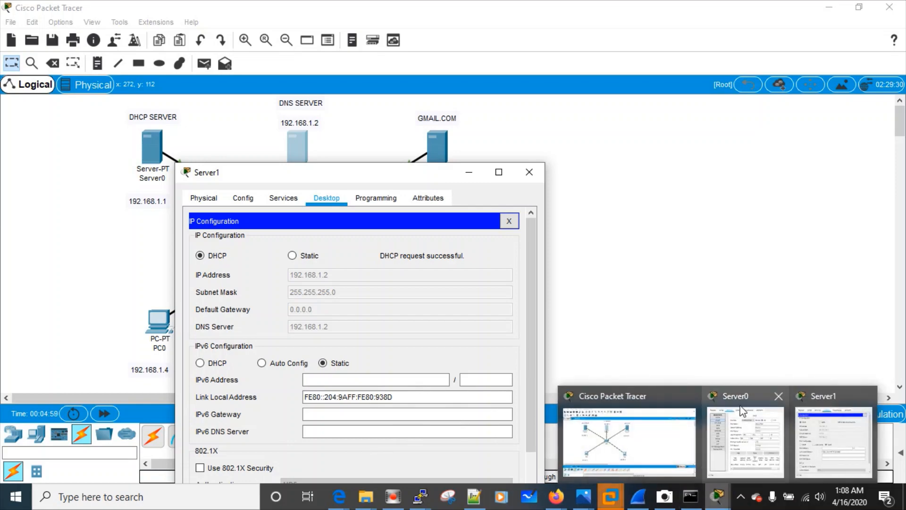
# Bring Server0's window forward and show its IP configuration
pyautogui.click(740, 397)
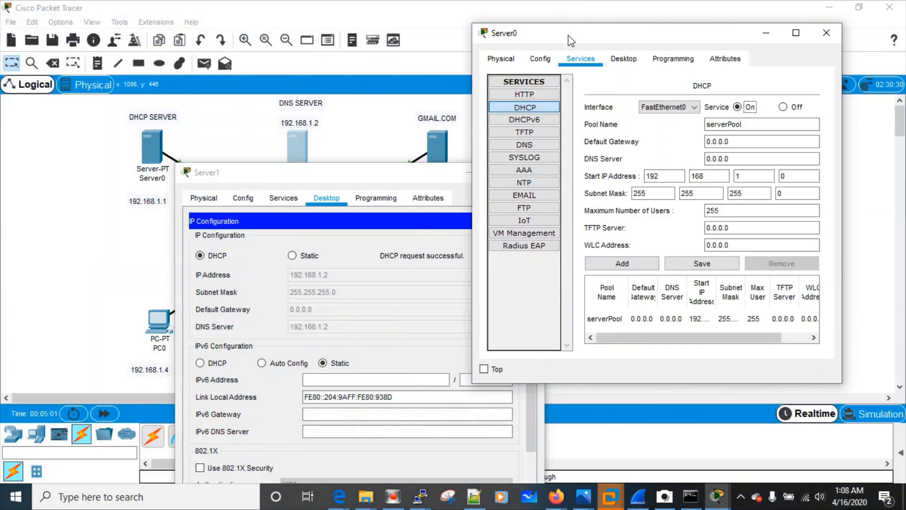
pyautogui.moveTo(569, 37); pyautogui.dragTo(606, 42)
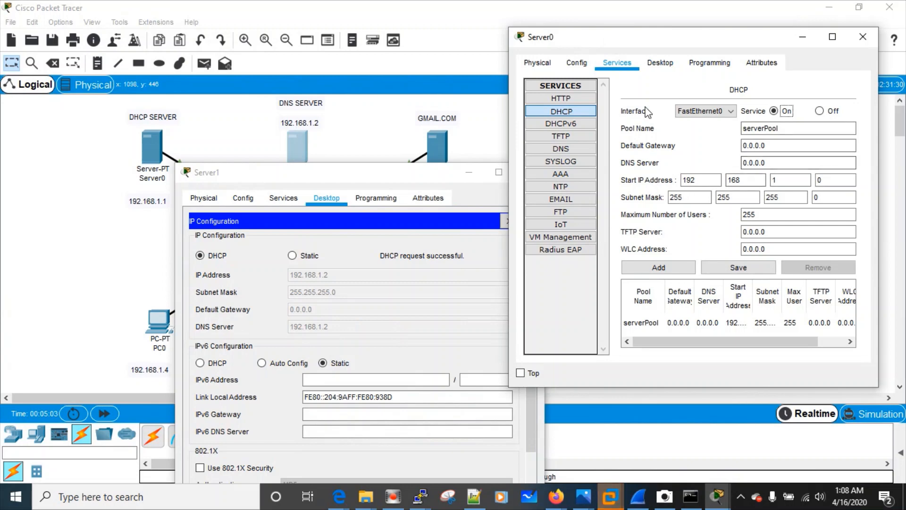
pyautogui.click(537, 64)
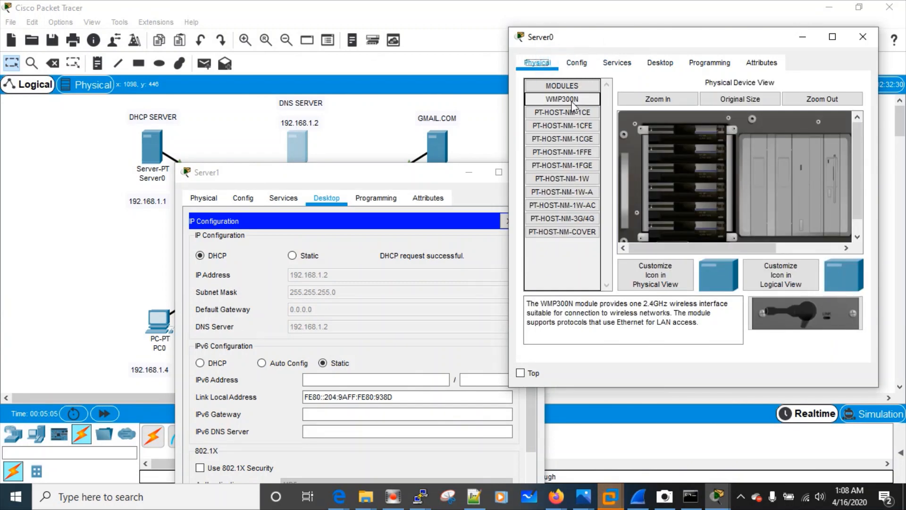
pyautogui.click(660, 63)
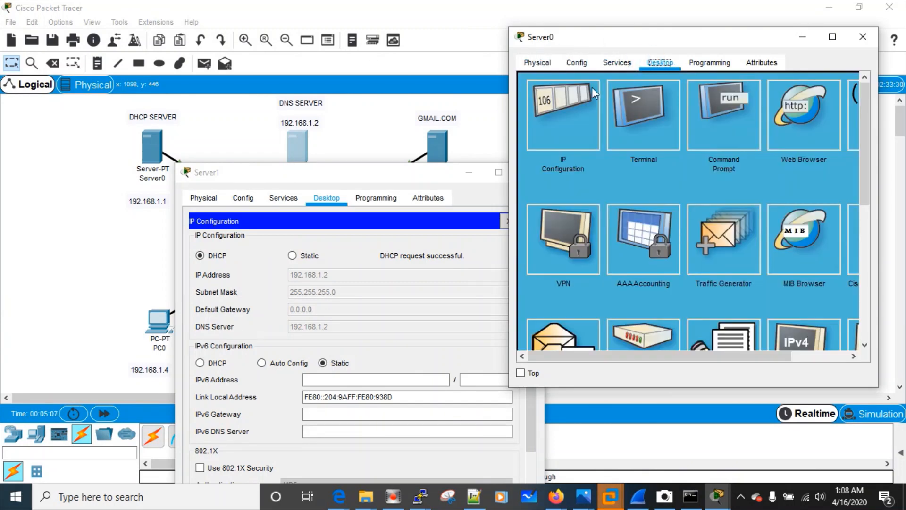
pyautogui.click(591, 89)
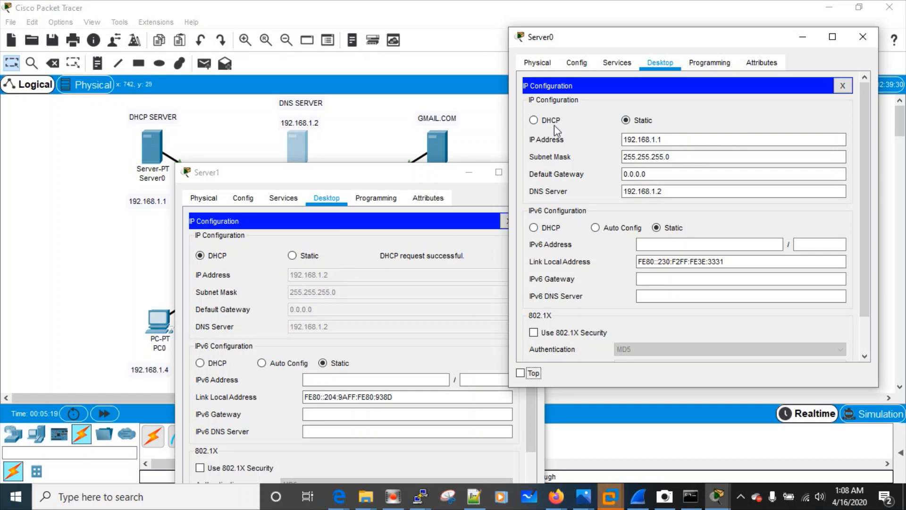
# Move the DNS server's window aside to check its 192.168.1.2 address, then put it away
pyautogui.moveTo(311, 171); pyautogui.dragTo(201, 164)
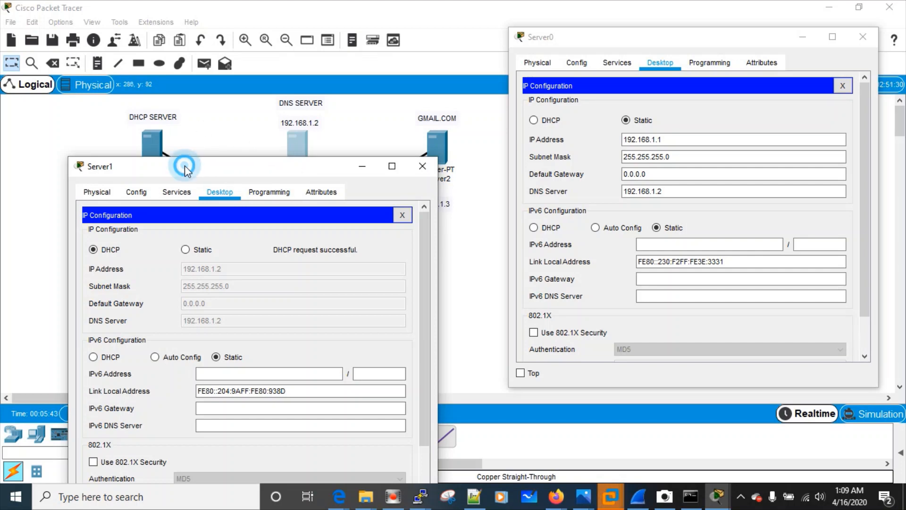
pyautogui.moveTo(185, 165); pyautogui.dragTo(163, 188)
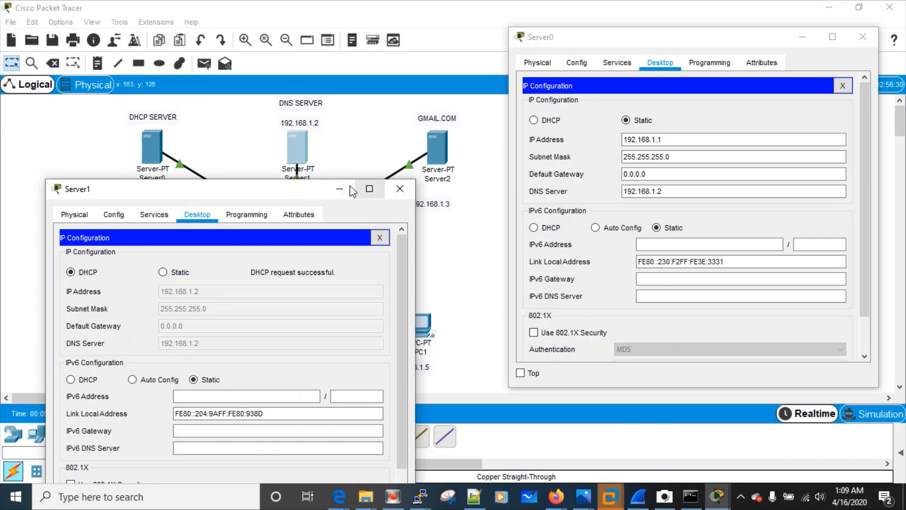
pyautogui.click(338, 188)
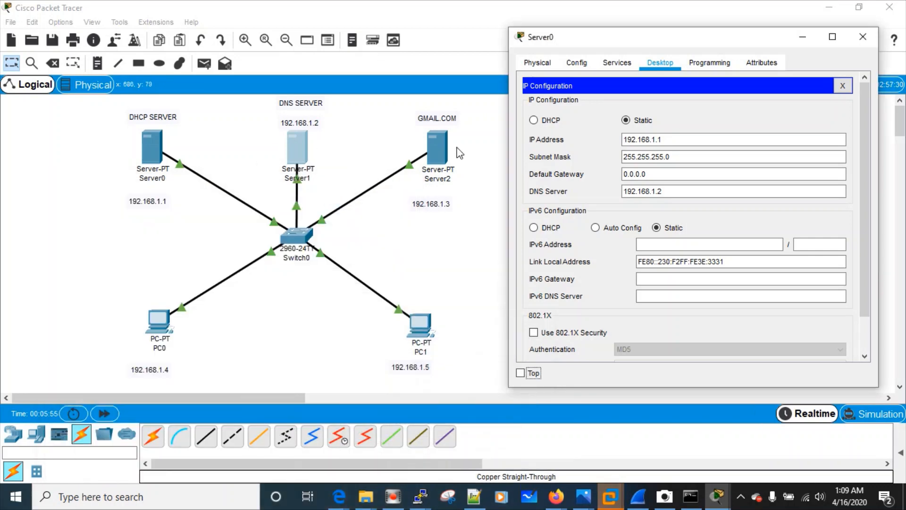
# Switch the GMAIL.COM server to DHCP, obtaining 192.168.1.3 with DNS 192.168.1.2
pyautogui.click(447, 146)
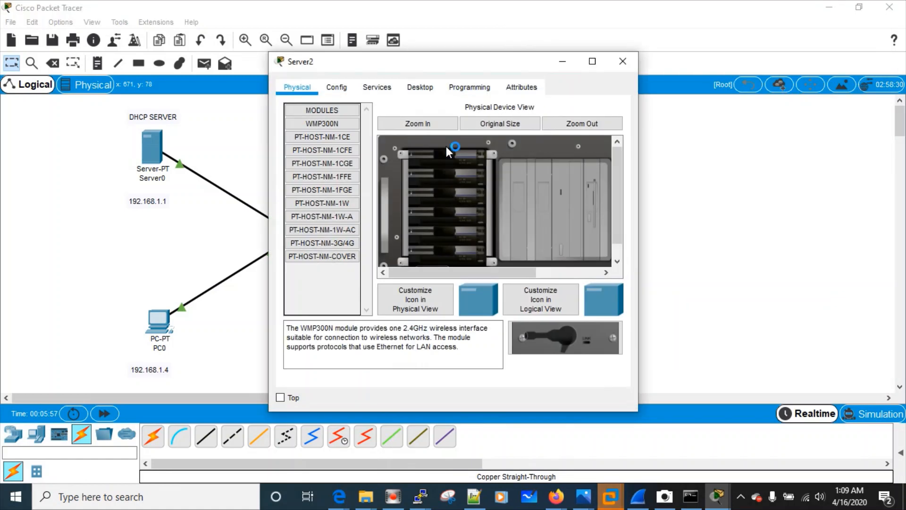
pyautogui.click(411, 87)
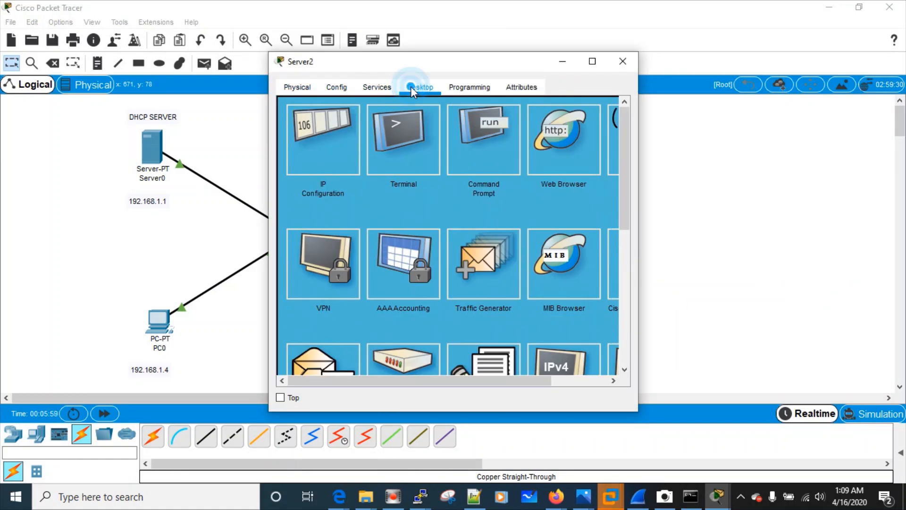
pyautogui.click(331, 137)
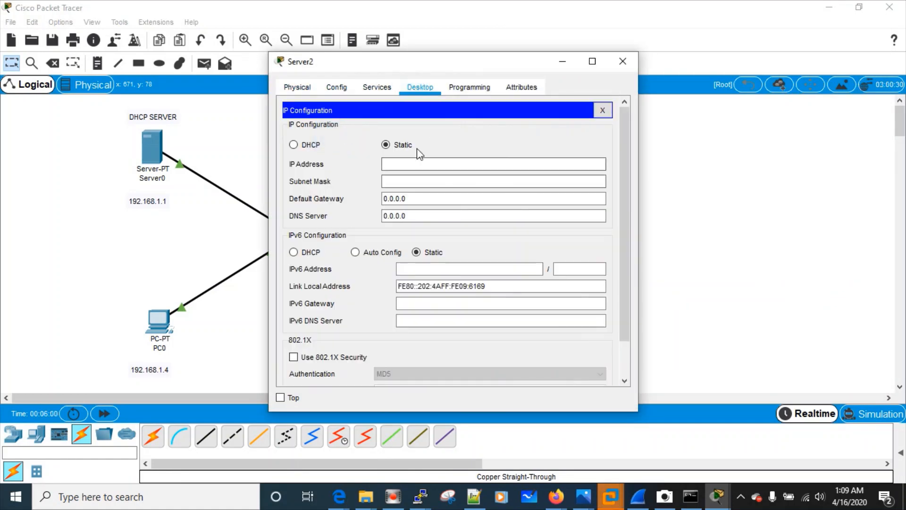
pyautogui.click(308, 150)
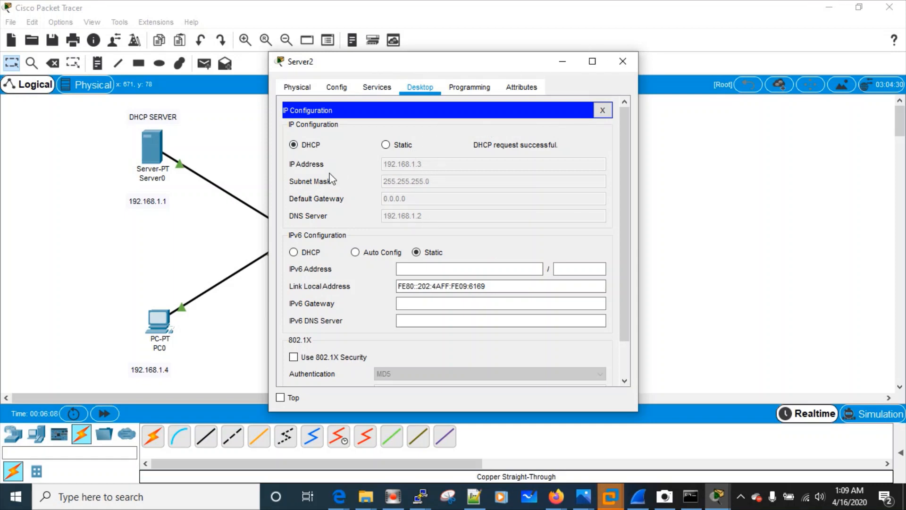
pyautogui.click(622, 61)
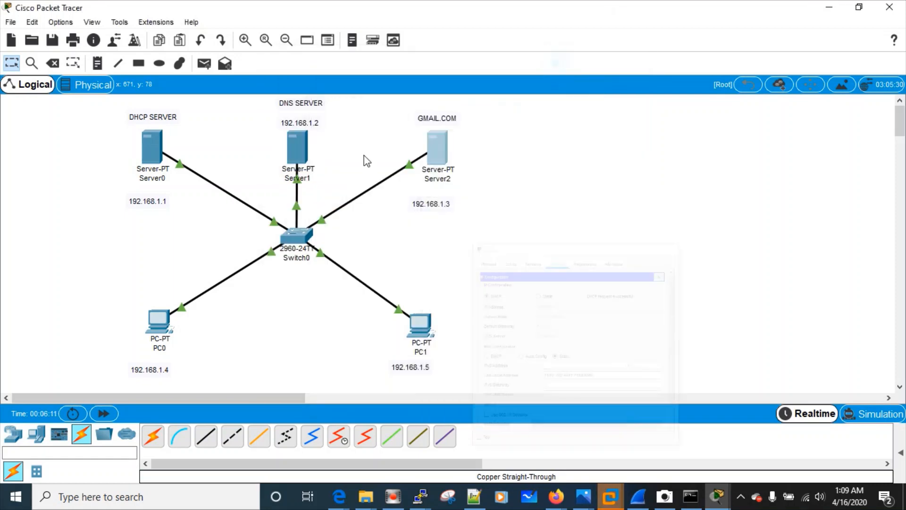
# Confirm PC0 obtains its address by DHCP (192.168.1.4), then close its window
pyautogui.click(150, 321)
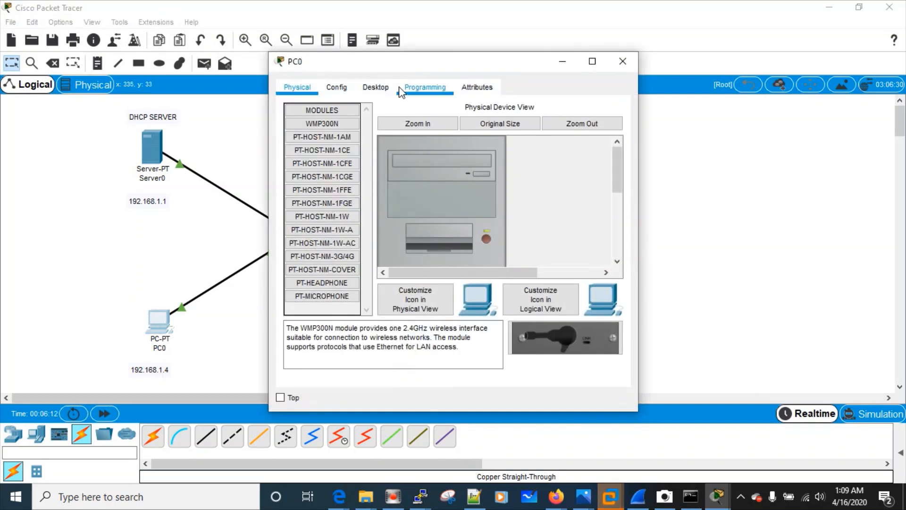
pyautogui.click(378, 90)
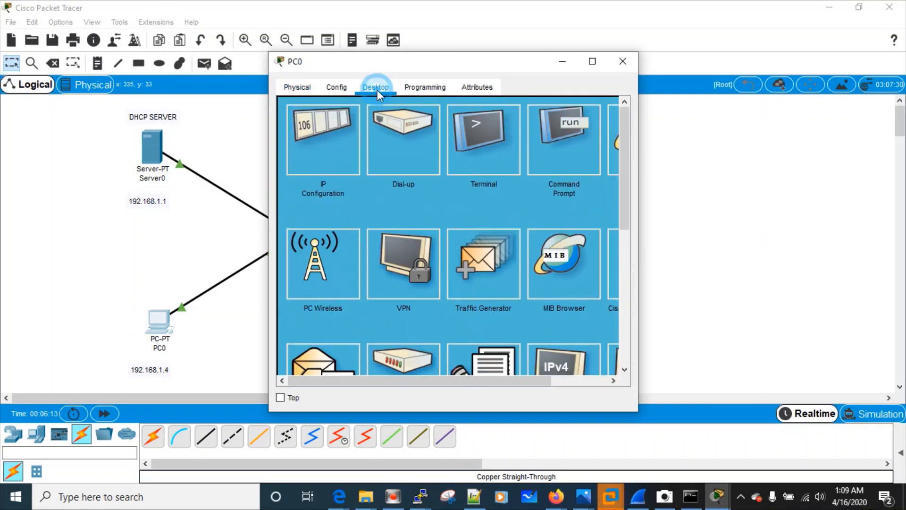
pyautogui.click(330, 123)
pyautogui.click(305, 165)
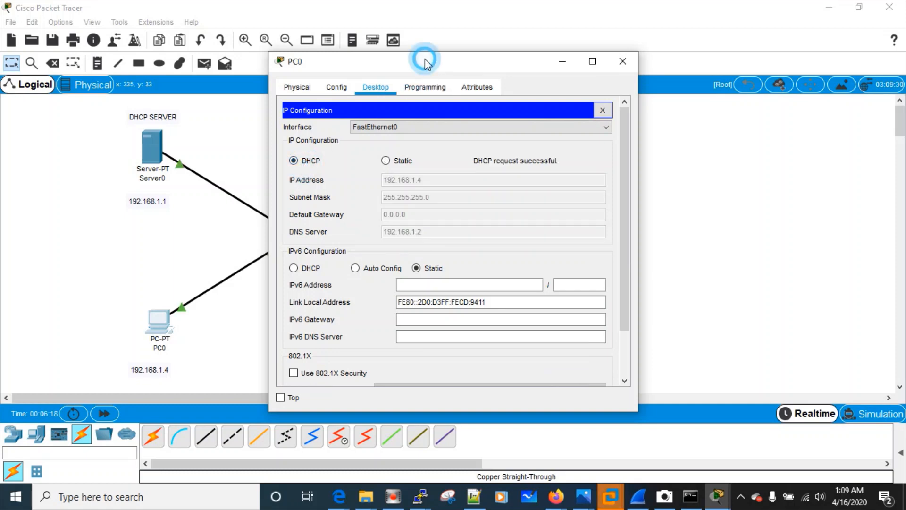
pyautogui.moveTo(425, 58); pyautogui.dragTo(627, 82)
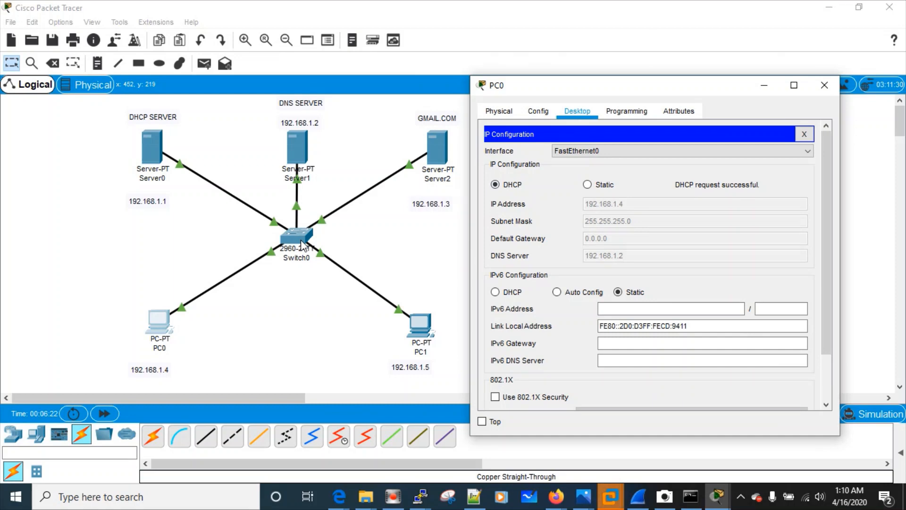
pyautogui.moveTo(603, 84); pyautogui.dragTo(192, 114)
pyautogui.click(350, 110)
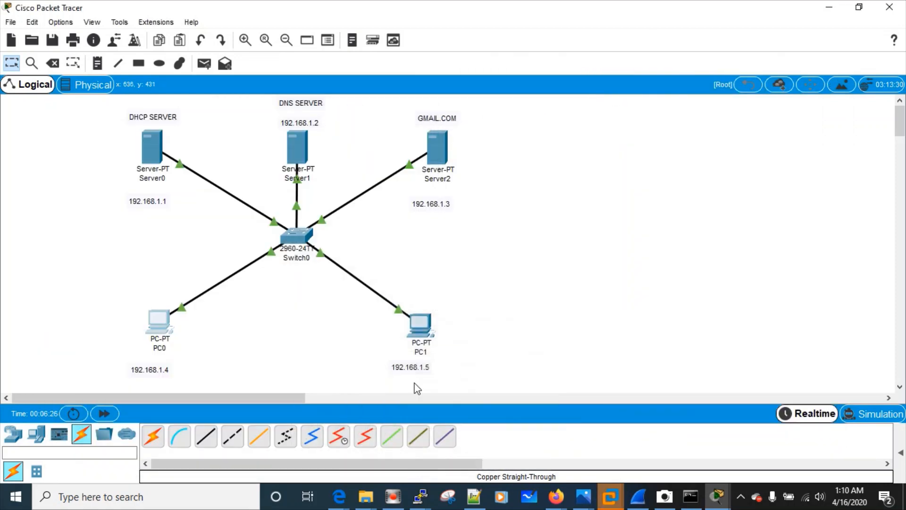
# Switch PC1's IP configuration to DHCP so it receives 192.168.1.5
pyautogui.click(420, 324)
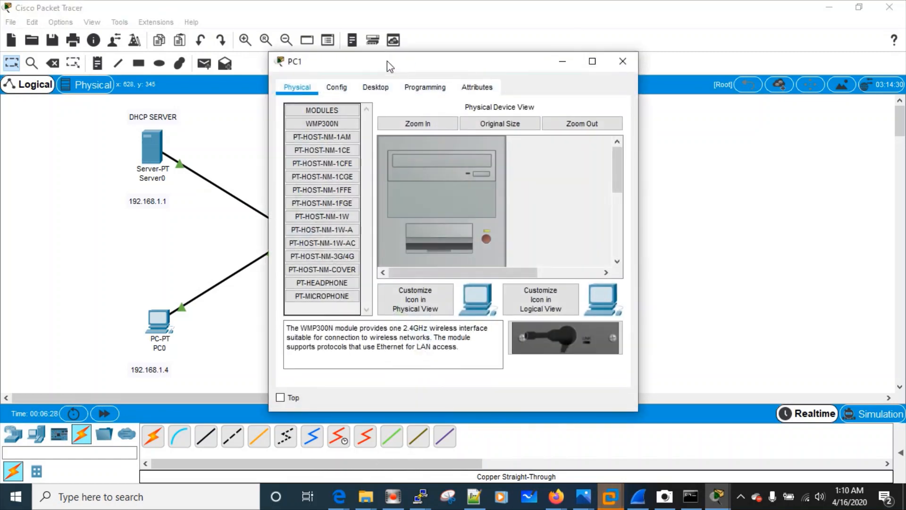
pyautogui.click(375, 98)
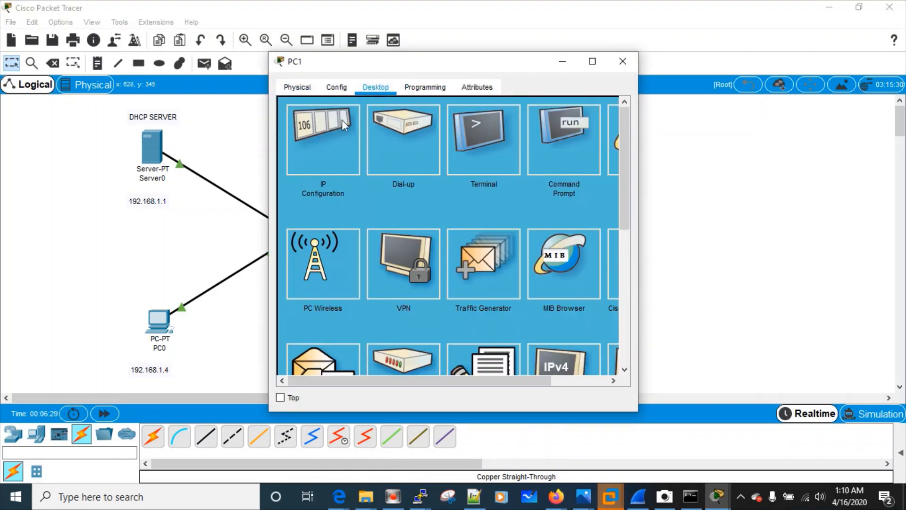
pyautogui.click(336, 123)
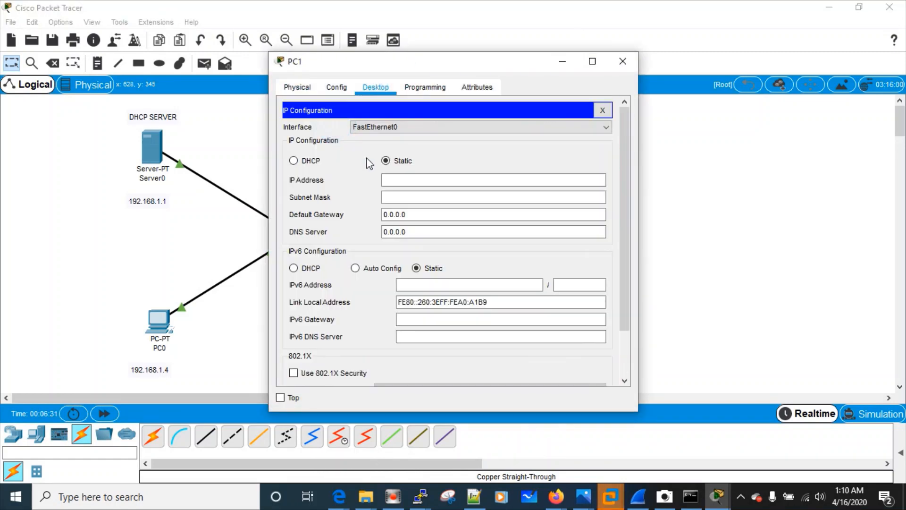
pyautogui.click(295, 161)
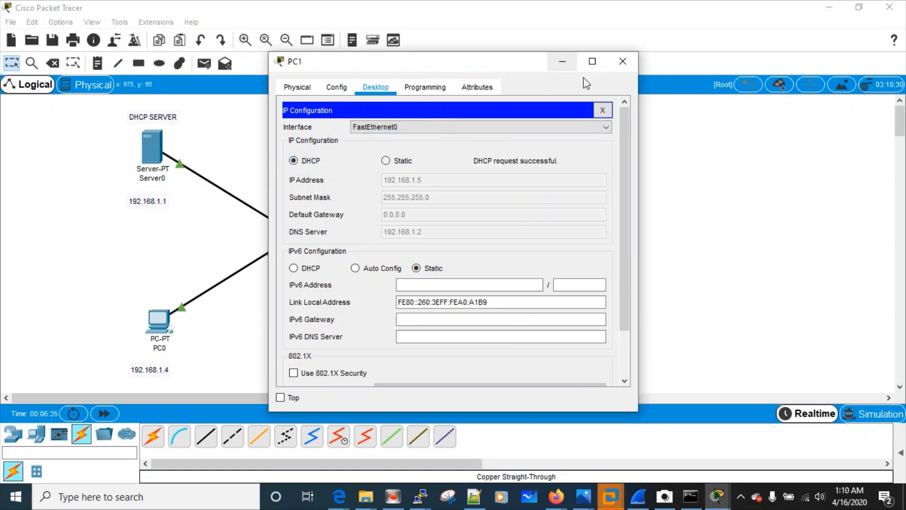
pyautogui.click(563, 62)
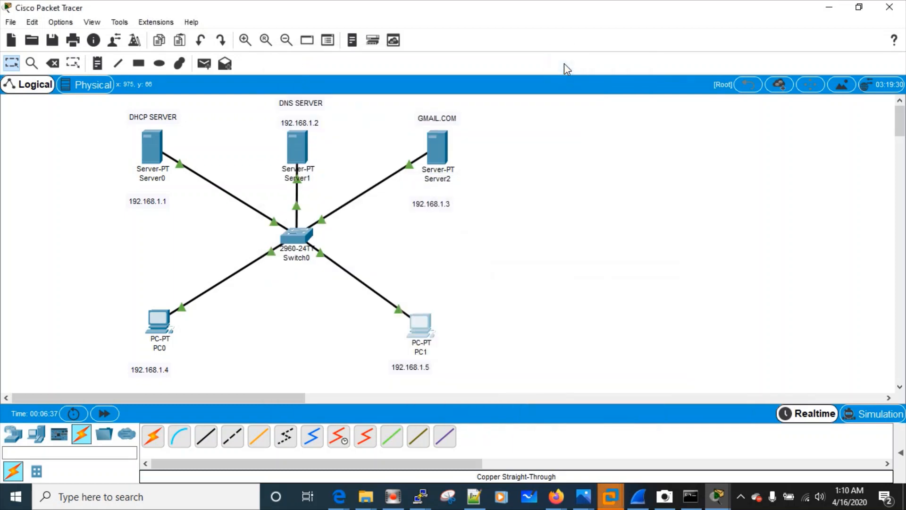
# Open Switch0's CLI and enter privileged mode with enable
pyautogui.click(301, 232)
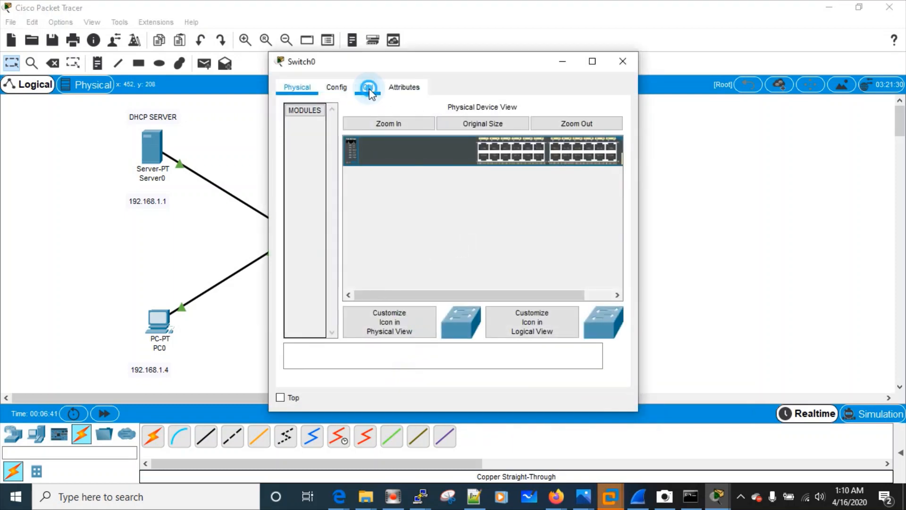
pyautogui.click(368, 87)
pyautogui.click(442, 267)
pyautogui.press('Return')
pyautogui.press('Return')
pyautogui.press('Return')
pyautogui.press('Return')
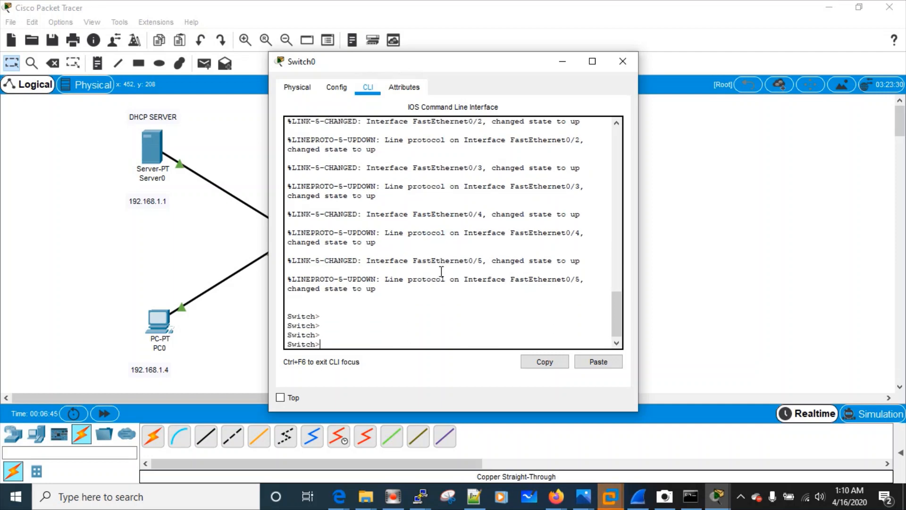
pyautogui.write('en')
pyautogui.press('Tab')
pyautogui.press('Return')
pyautogui.press('Return')
pyautogui.press('Return')
pyautogui.press('Return')
pyautogui.press('Return')
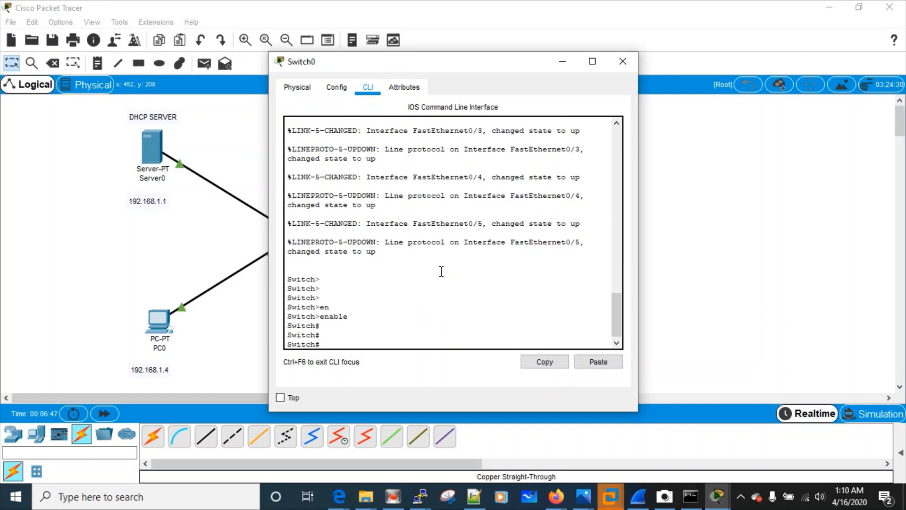
# Run show mac address-table, listing five dynamic entries on Fa0/1–Fa0/5
pyautogui.write('sh')
pyautogui.press('Tab')
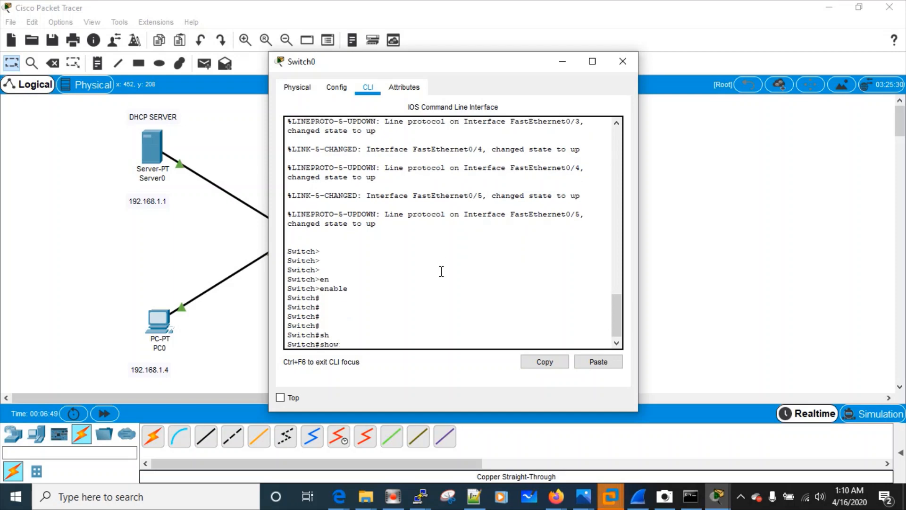
pyautogui.write('mac add')
pyautogui.press('Tab')
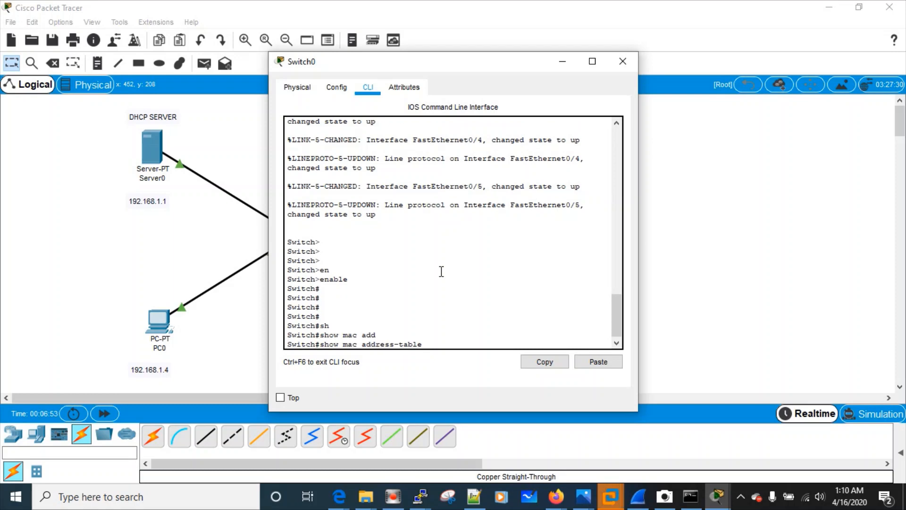
pyautogui.press('Return')
pyautogui.press('Return')
pyautogui.press('Return')
pyautogui.press('Return')
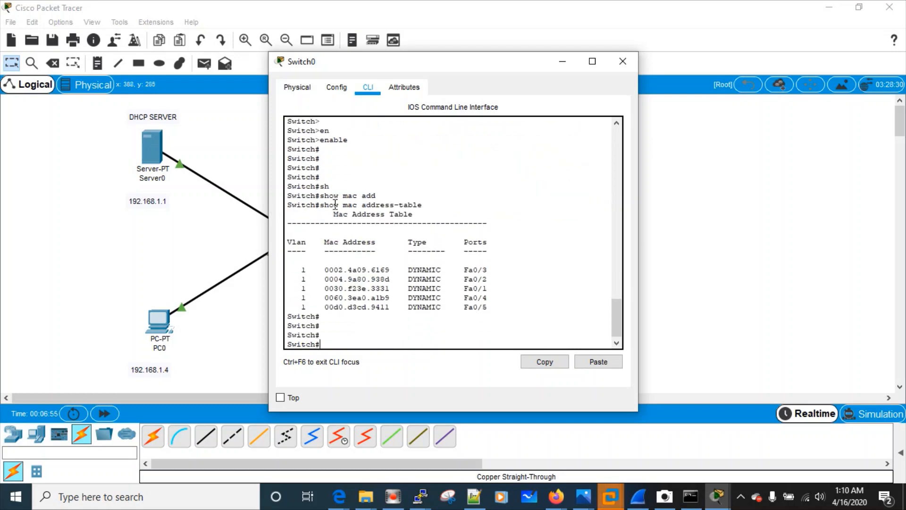
pyautogui.click(562, 62)
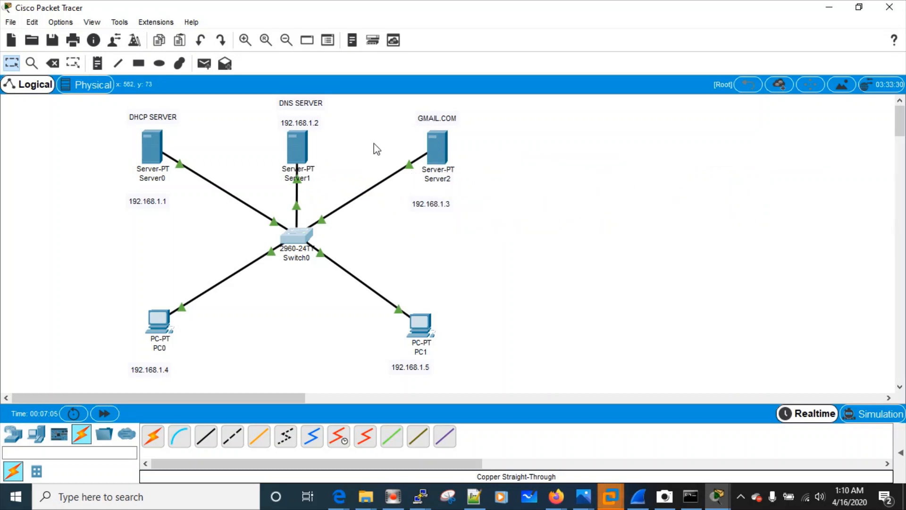
# Open the DNS server Server1 and show its Services settings
pyautogui.click(293, 148)
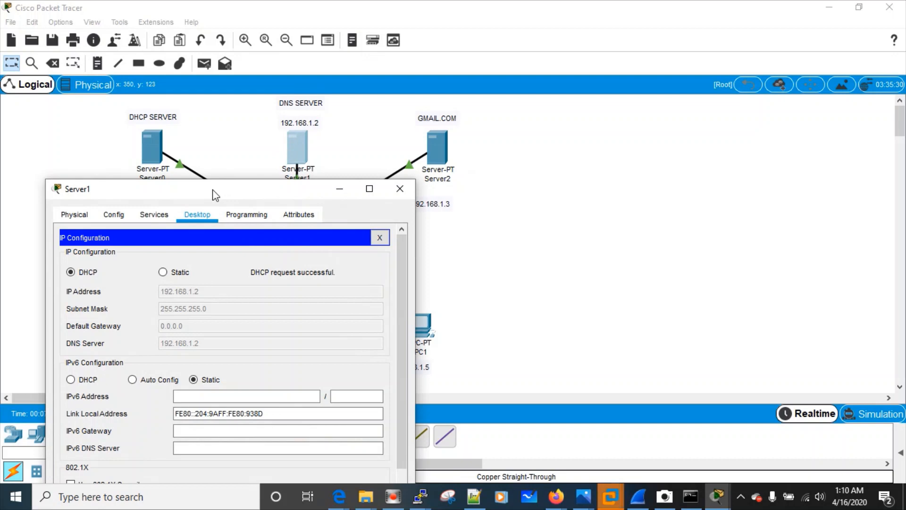
pyautogui.moveTo(215, 195); pyautogui.dragTo(628, 87)
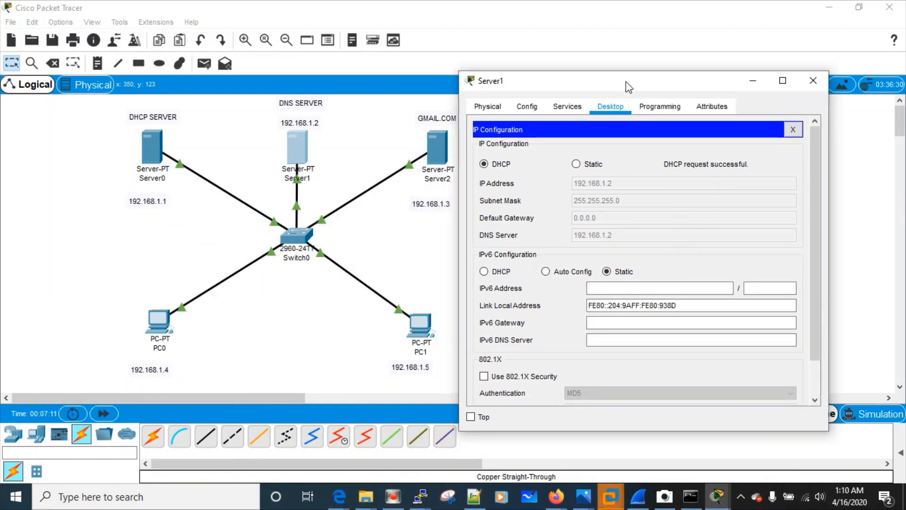
pyautogui.click(562, 113)
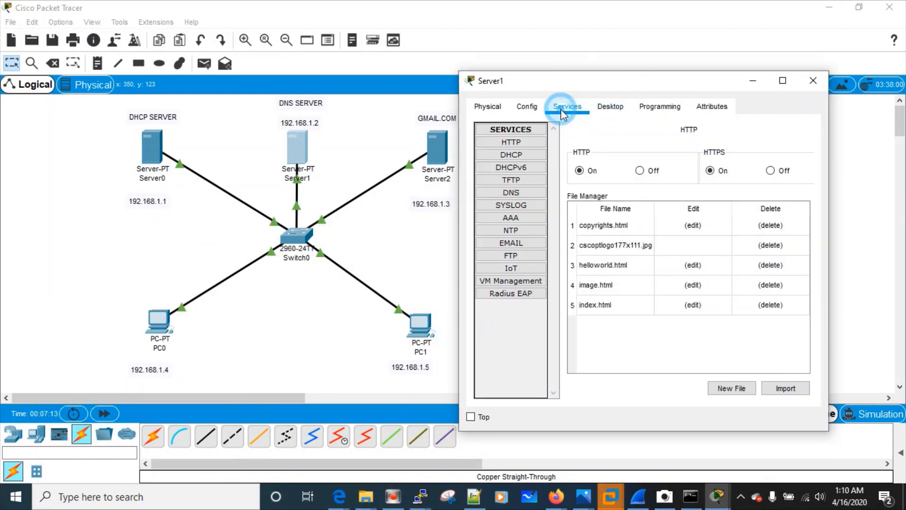
# Turn on the DNS service on Server1
pyautogui.click(523, 194)
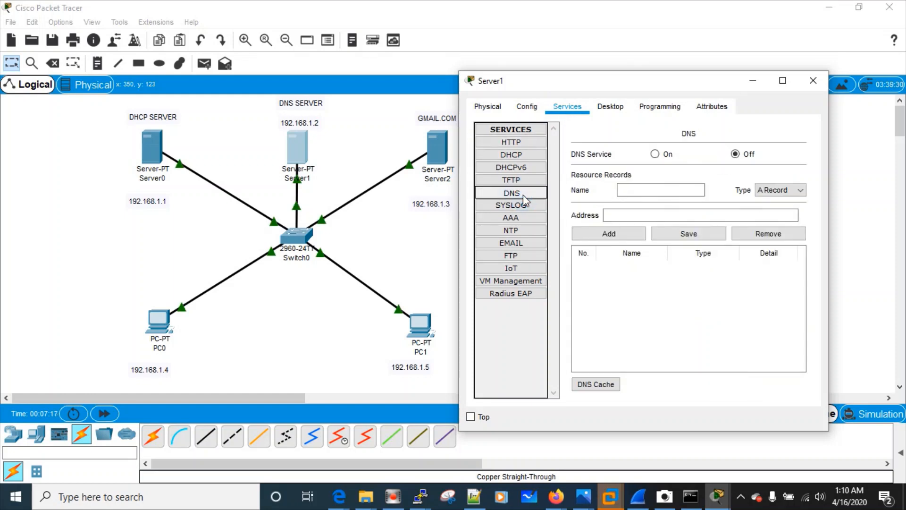
pyautogui.click(656, 154)
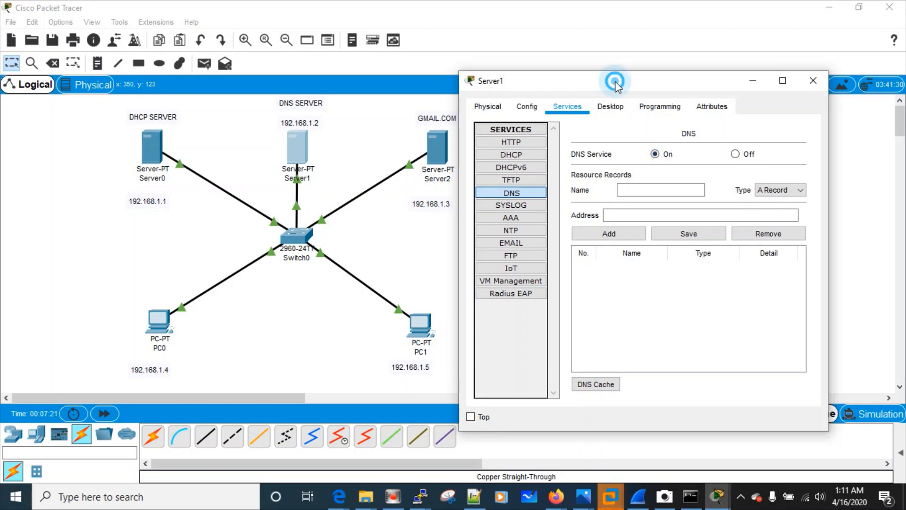
pyautogui.moveTo(614, 81); pyautogui.dragTo(657, 57)
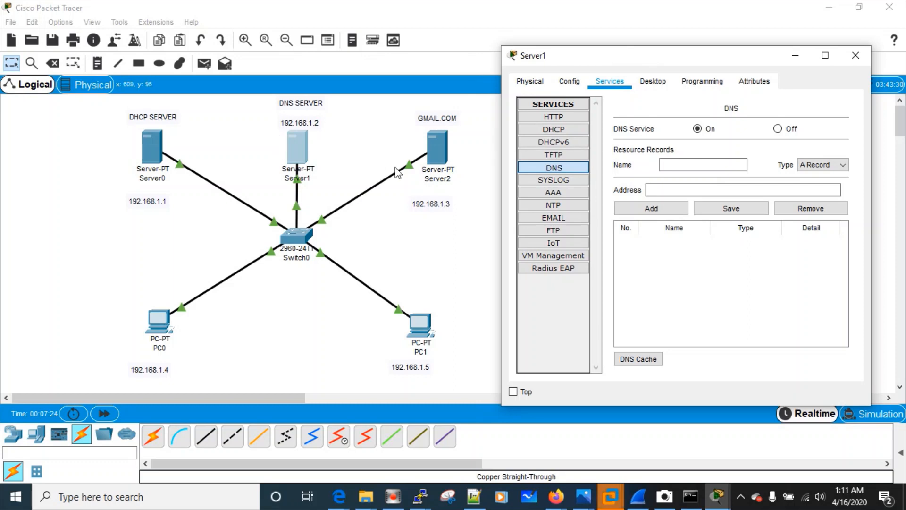
# Add an A record mapping gmail.com to 192.168.1.3, then close Server1's window
pyautogui.click(671, 164)
pyautogui.click(669, 164)
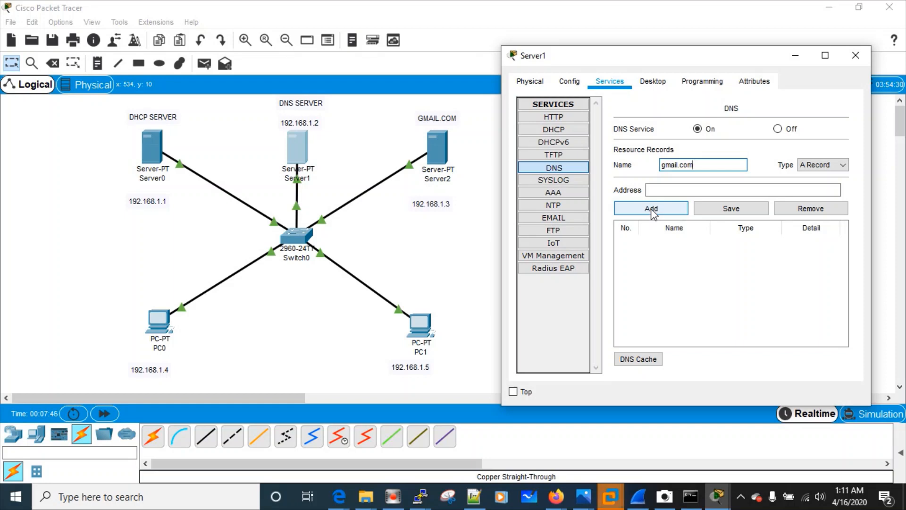
pyautogui.click(662, 190)
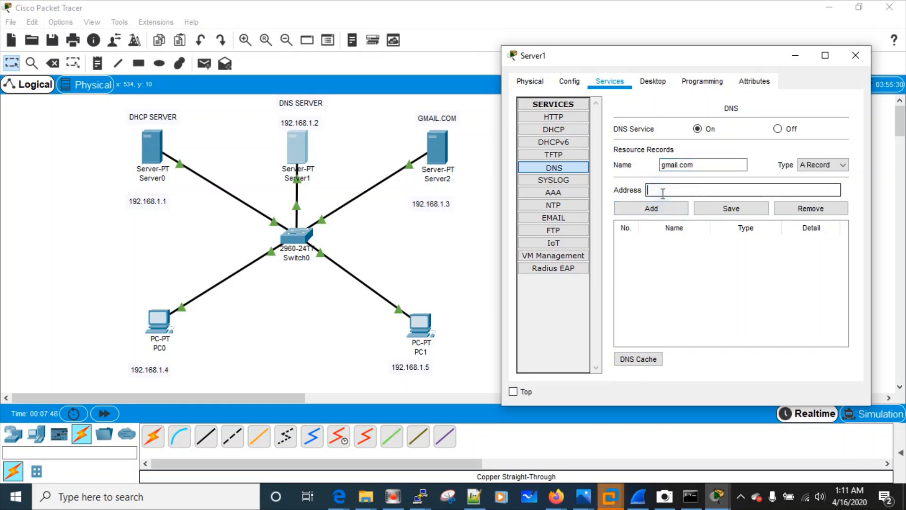
pyautogui.write('192.168.1.3')
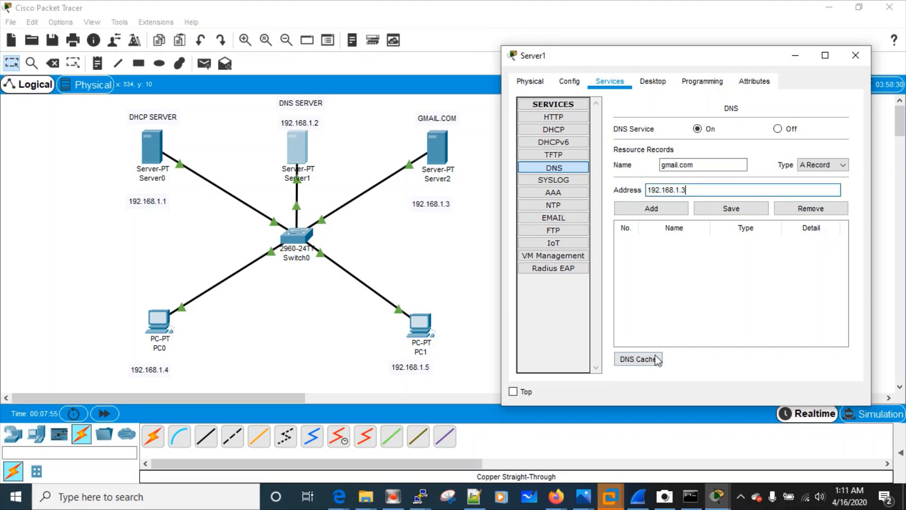
pyautogui.click(643, 359)
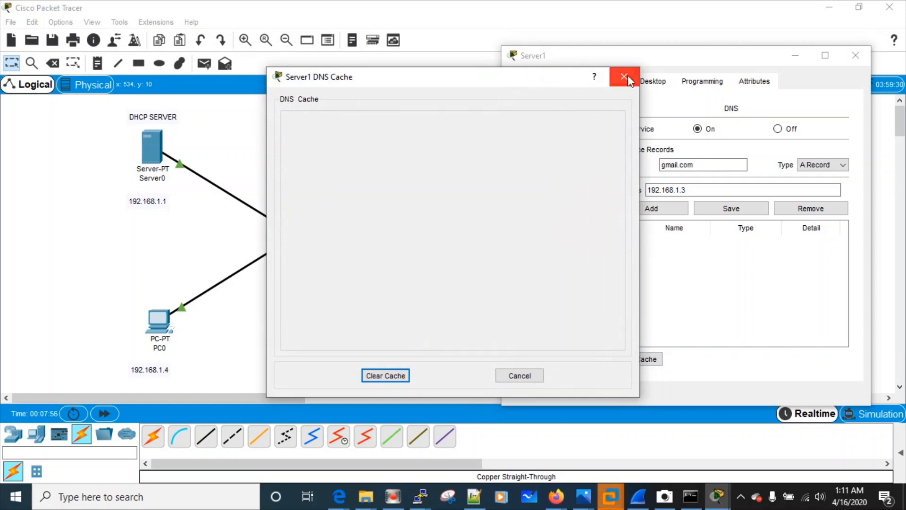
pyautogui.click(624, 77)
pyautogui.click(669, 208)
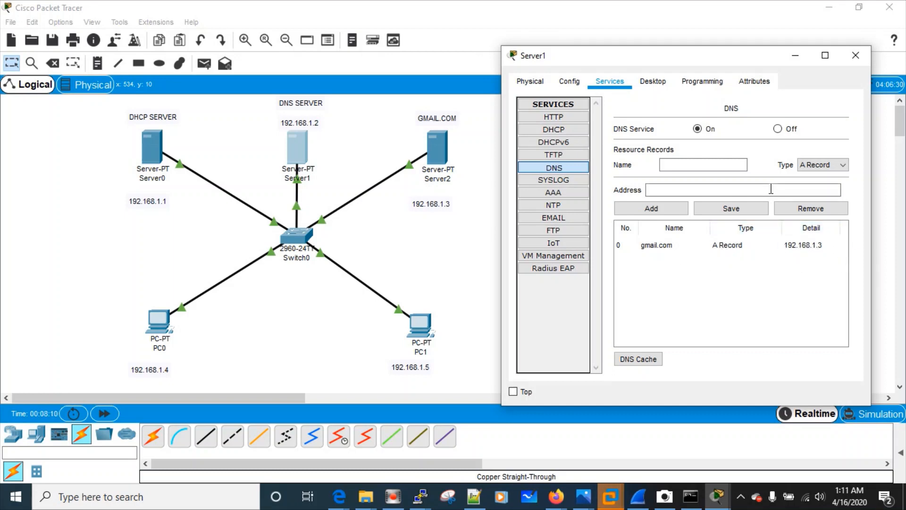
pyautogui.click(800, 56)
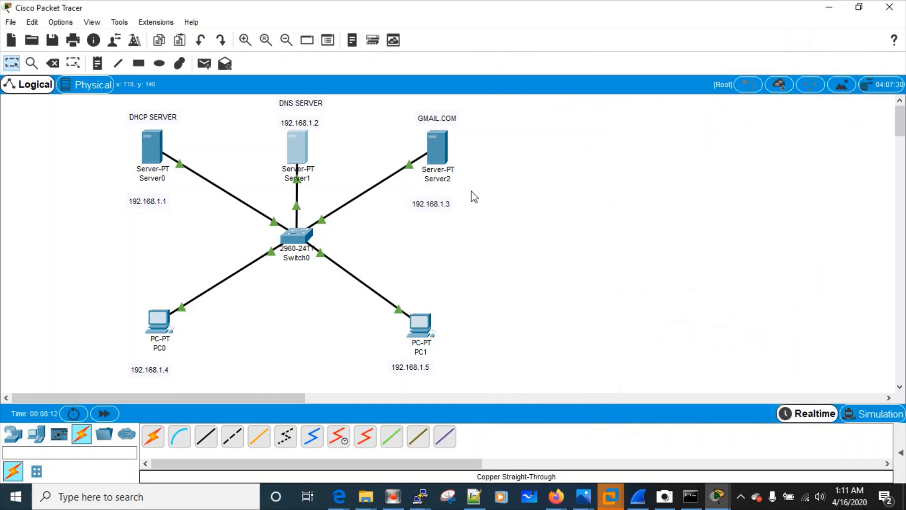
# Open Server2 (GMAIL.COM) and show its EMAIL service with SMTP and POP3 on
pyautogui.click(444, 148)
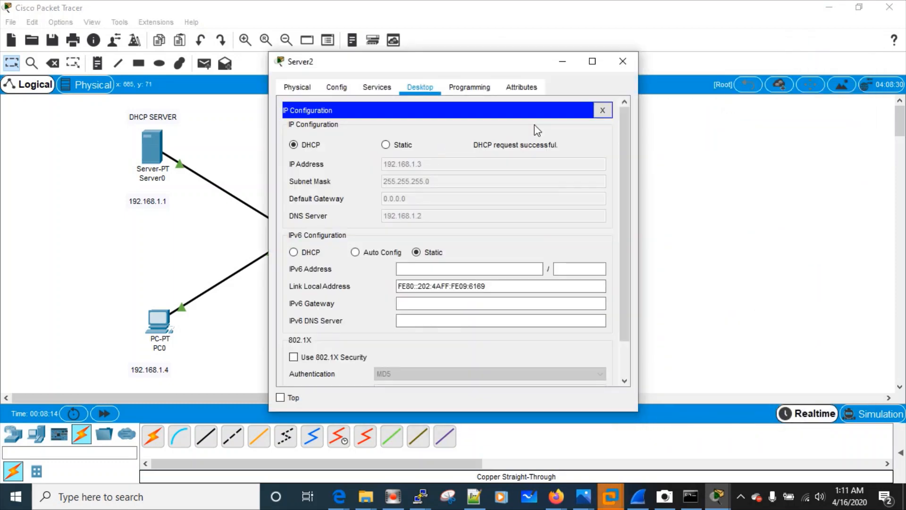
pyautogui.moveTo(403, 62); pyautogui.dragTo(631, 75)
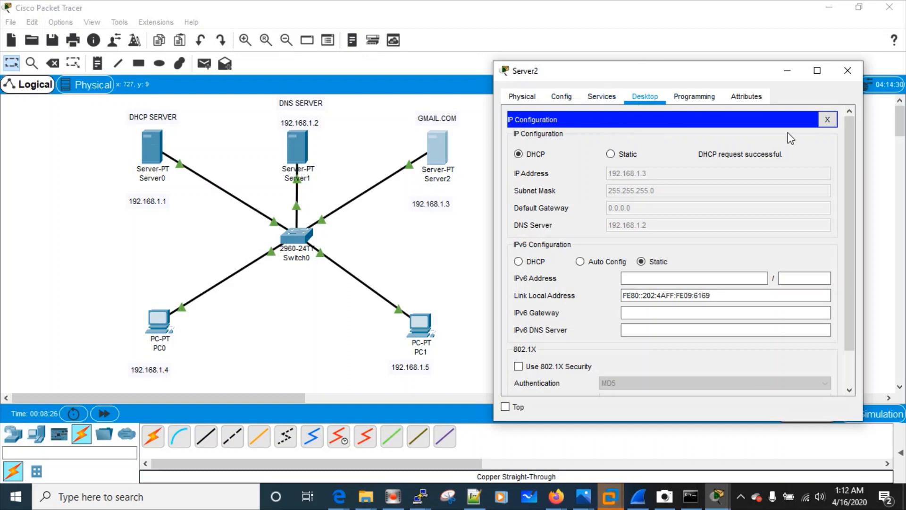
pyautogui.click(828, 120)
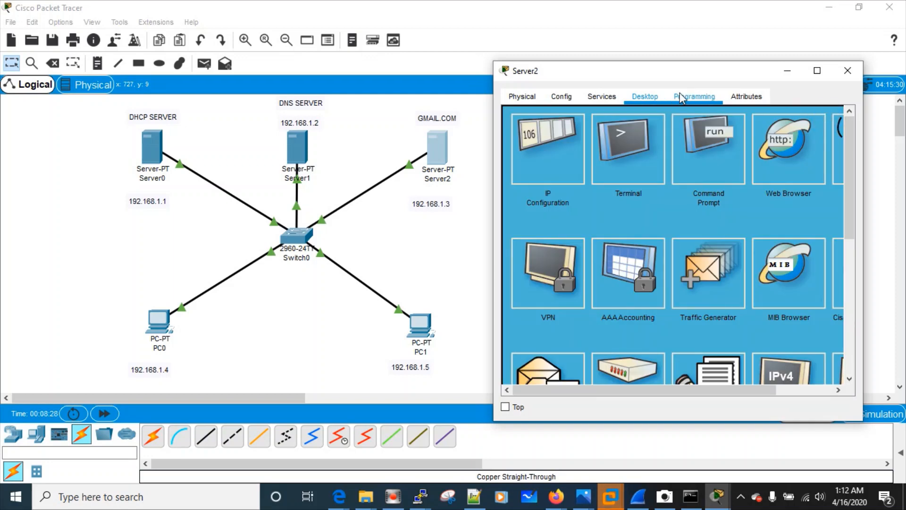
pyautogui.click(612, 101)
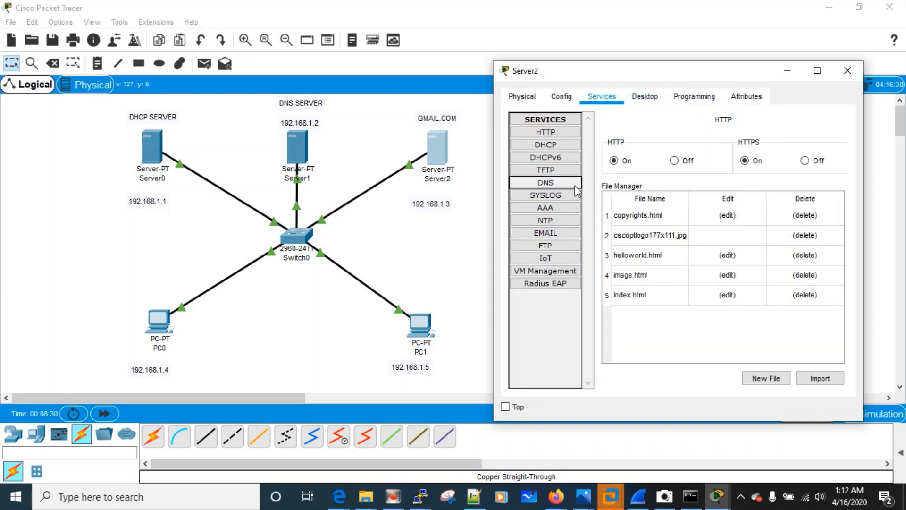
pyautogui.click(538, 233)
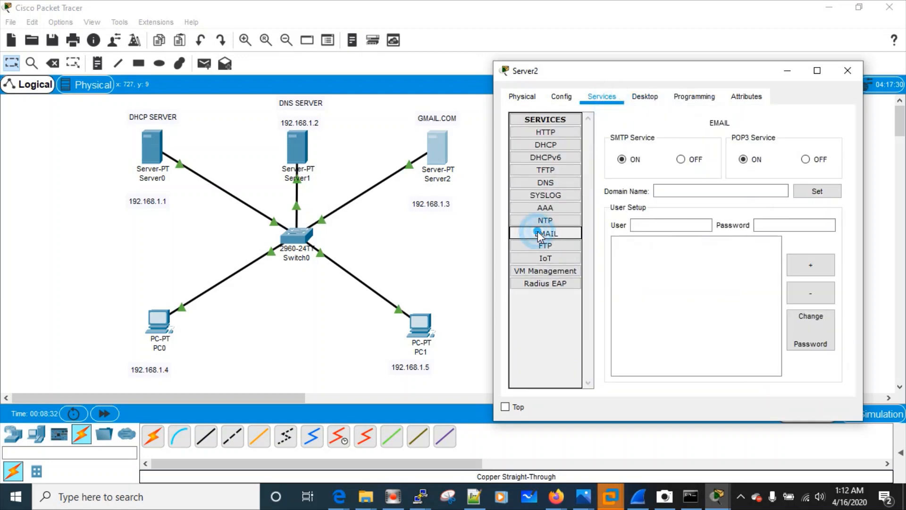
# Set Server2's email domain name to gmail.com
pyautogui.moveTo(598, 71); pyautogui.dragTo(576, 44)
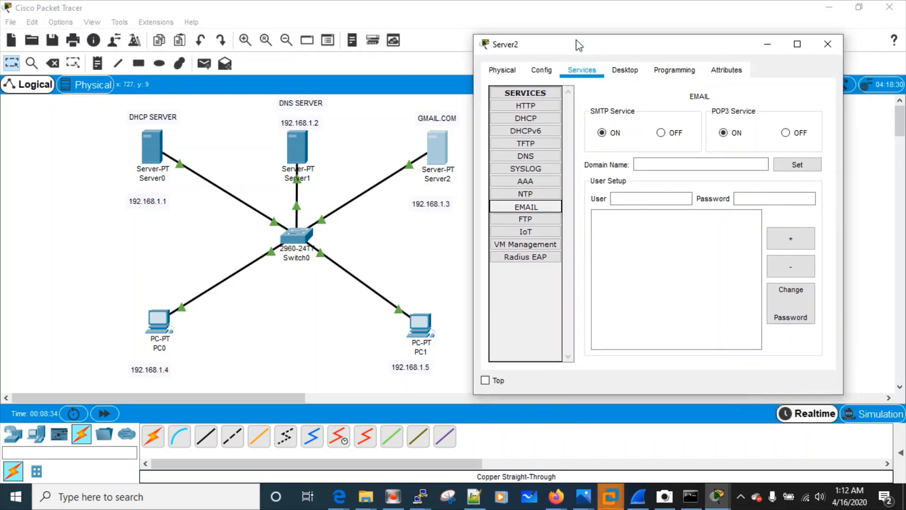
pyautogui.click(634, 159)
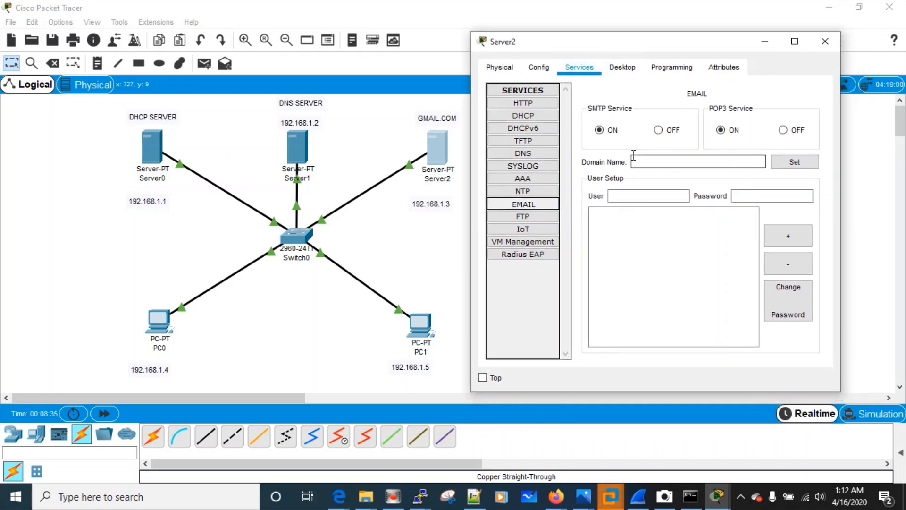
pyautogui.click(659, 161)
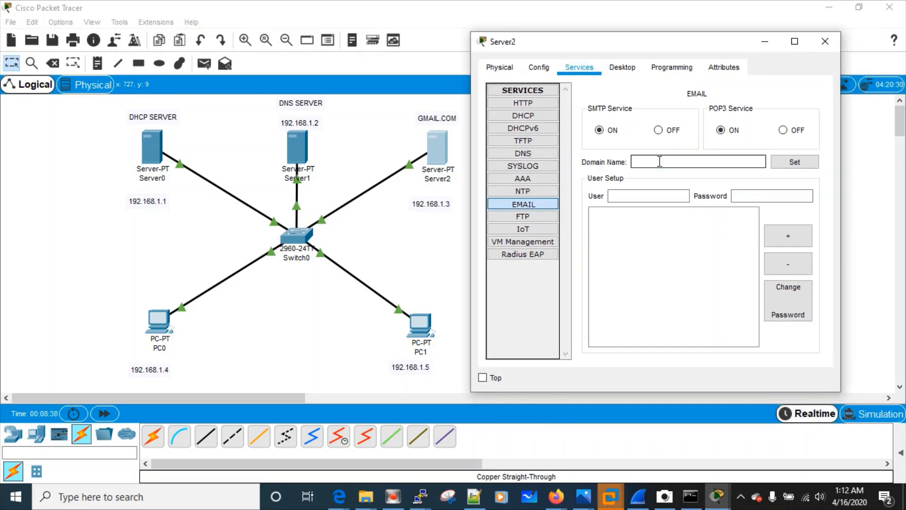
pyautogui.write('g')
pyautogui.press('BackSpace')
pyautogui.click(796, 166)
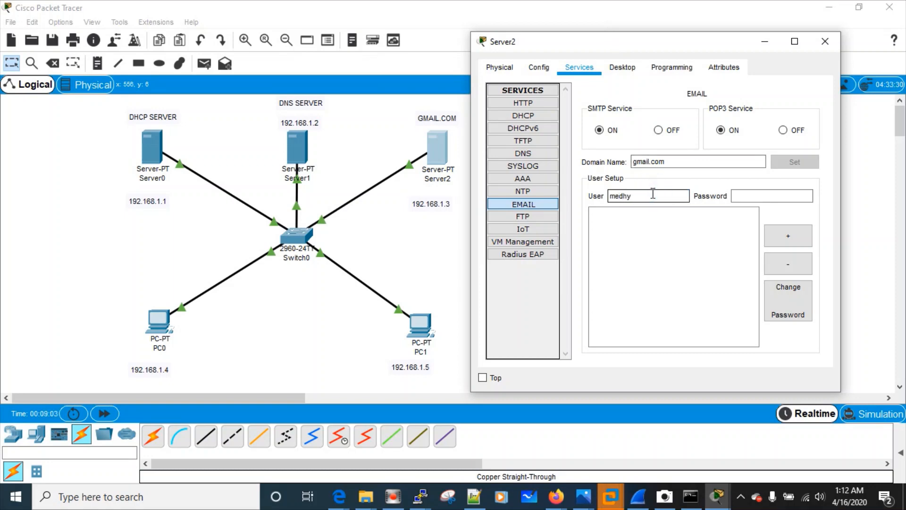
# Add two mail user accounts with passwords, then minimize Server2's window
pyautogui.press('Tab')
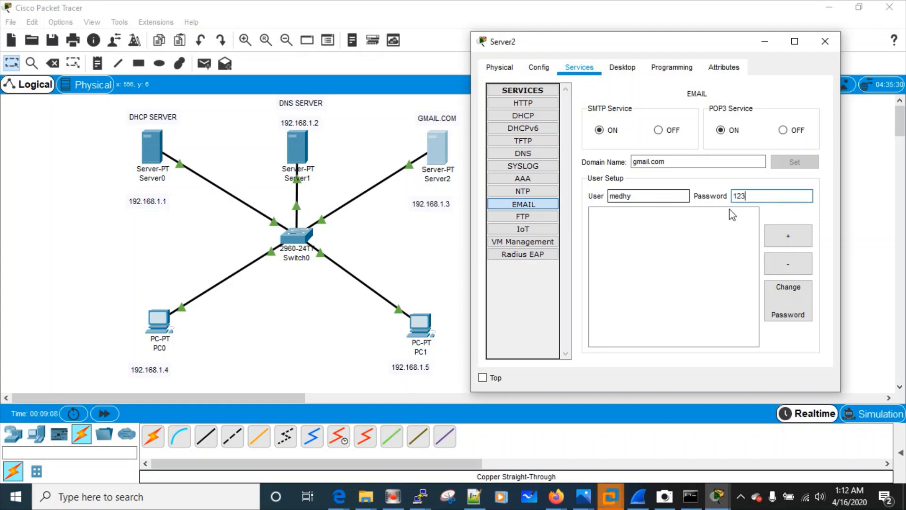
pyautogui.click(792, 234)
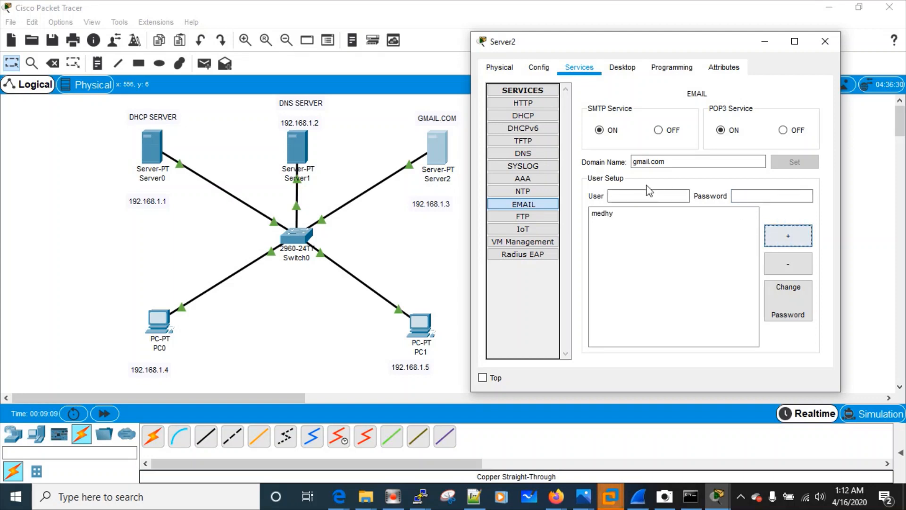
pyautogui.click(623, 200)
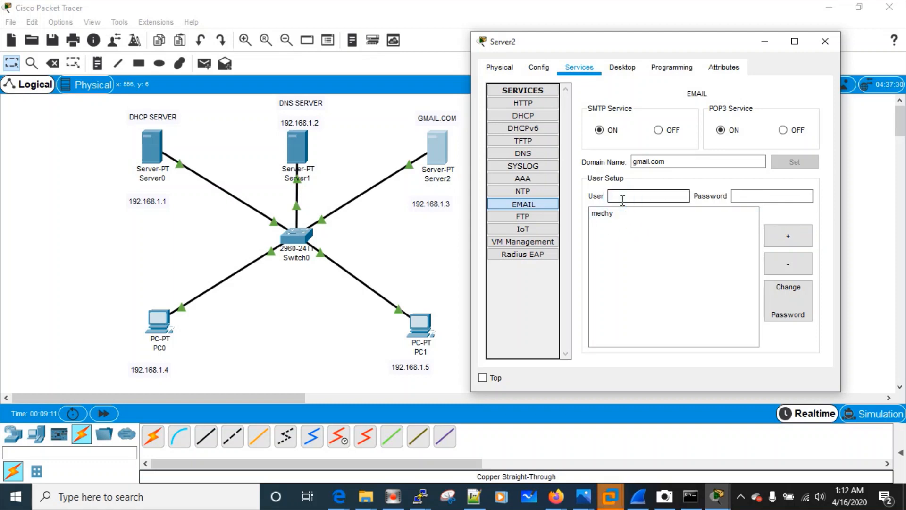
pyautogui.write('cist')
pyautogui.press('BackSpace')
pyautogui.press('BackSpace')
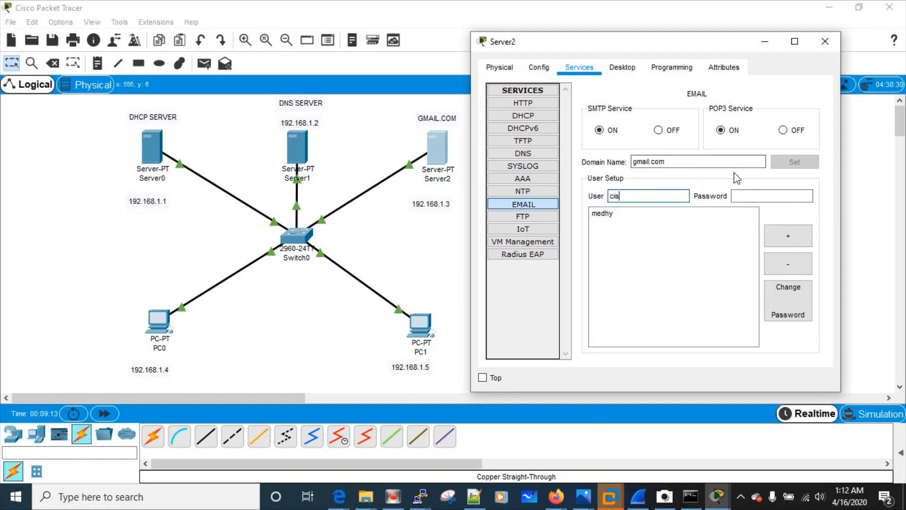
pyautogui.write('ts')
pyautogui.click(751, 192)
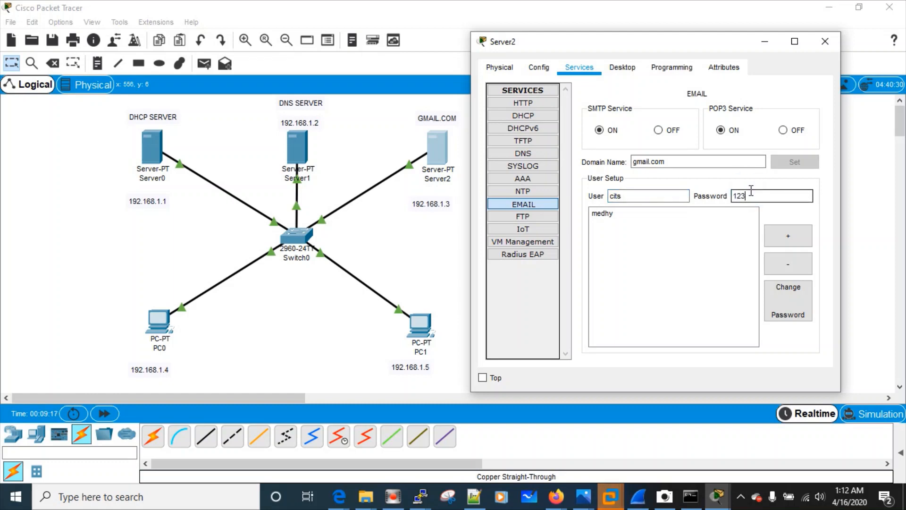
pyautogui.click(775, 239)
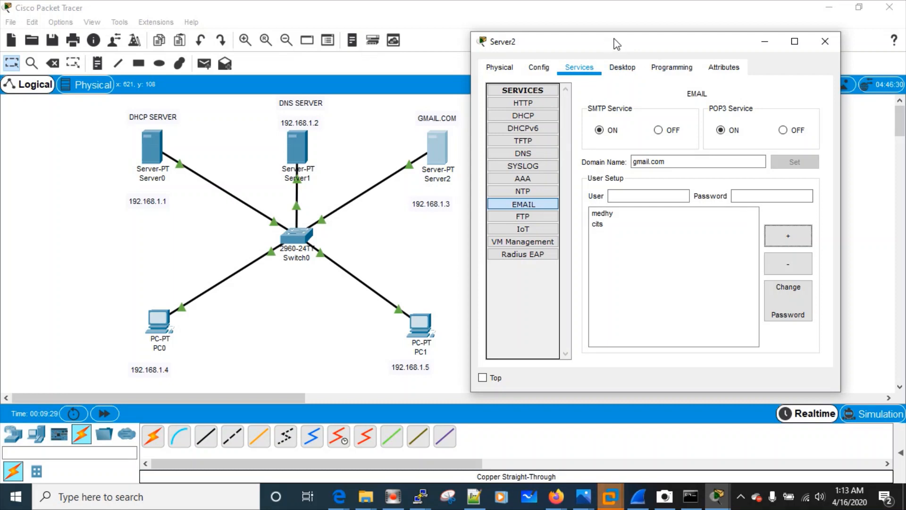
pyautogui.moveTo(616, 44); pyautogui.dragTo(641, 42)
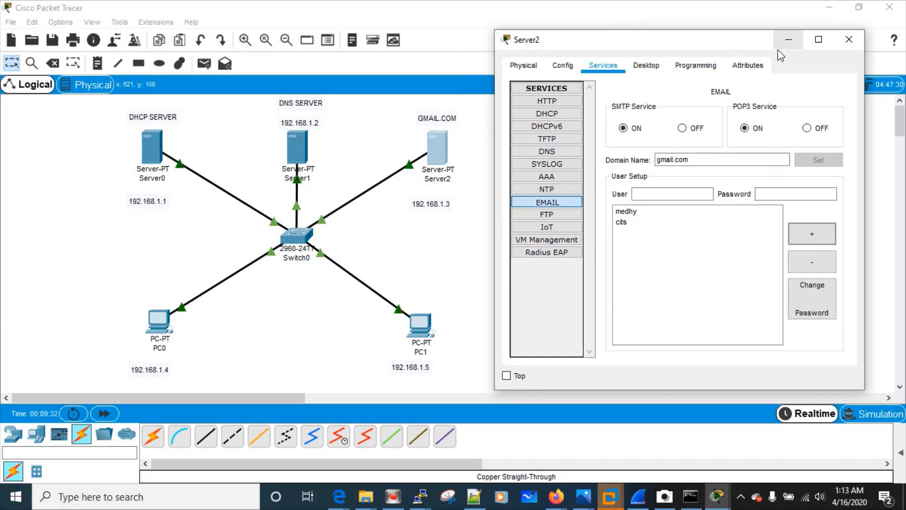
pyautogui.click(788, 40)
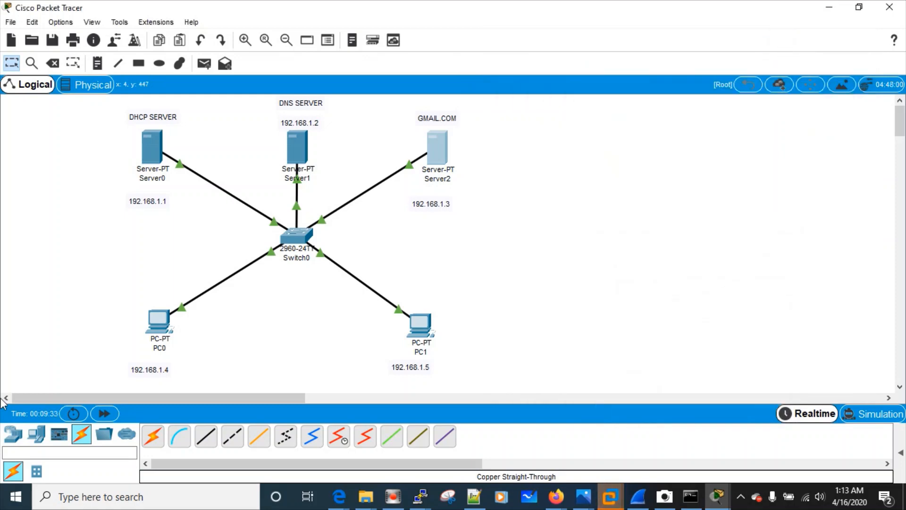
# Open PC0's Email client to show the empty Configure Mail form
pyautogui.click(159, 323)
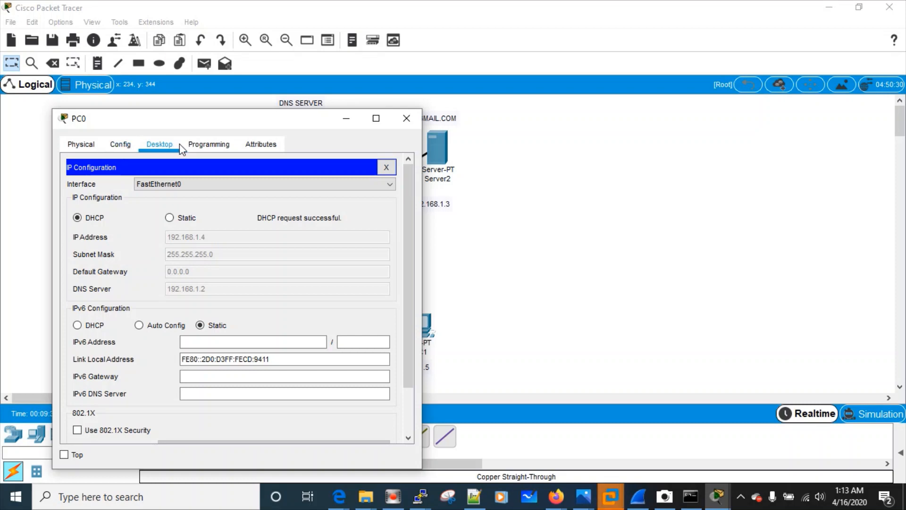
pyautogui.click(386, 167)
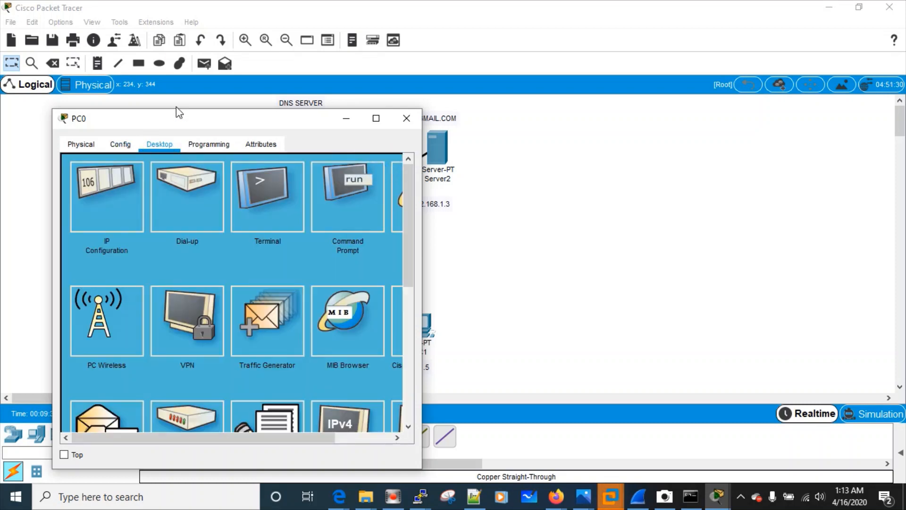
pyautogui.moveTo(186, 116); pyautogui.dragTo(162, 57)
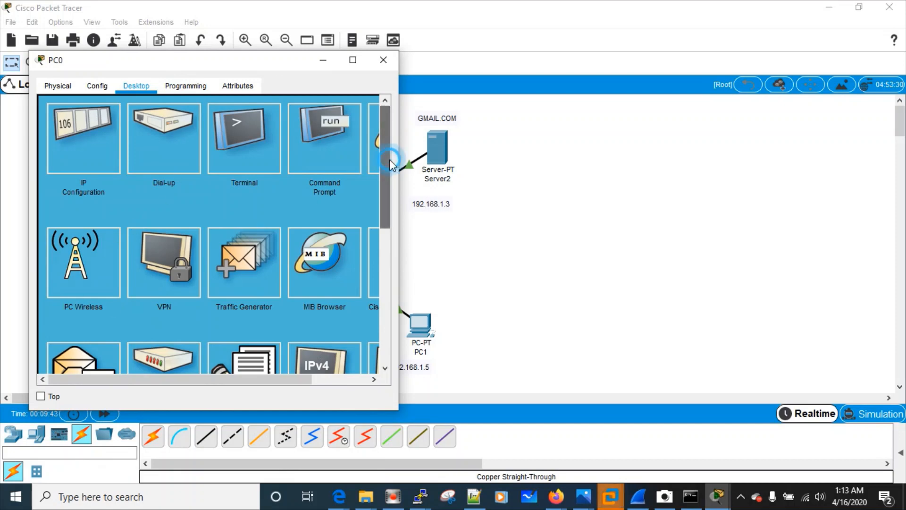
pyautogui.scroll(-1, 390, 163)
pyautogui.click(106, 296)
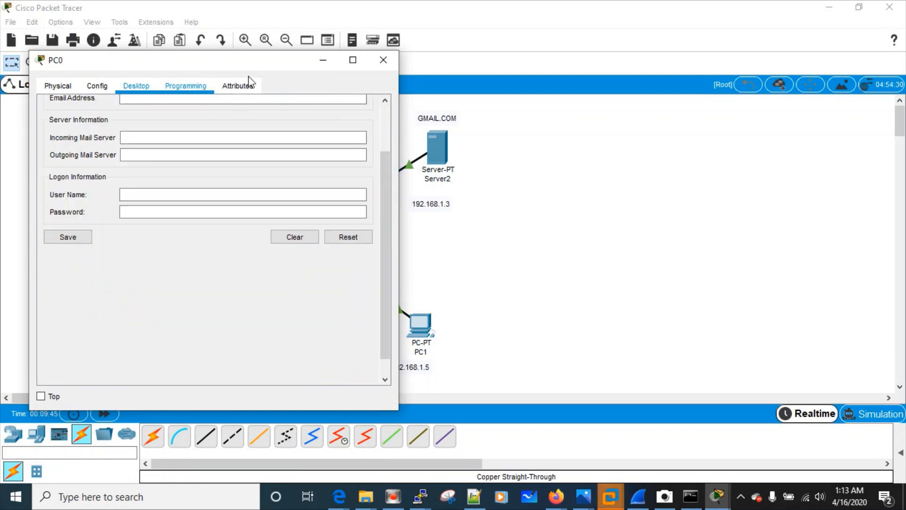
pyautogui.scroll(1, 383, 217)
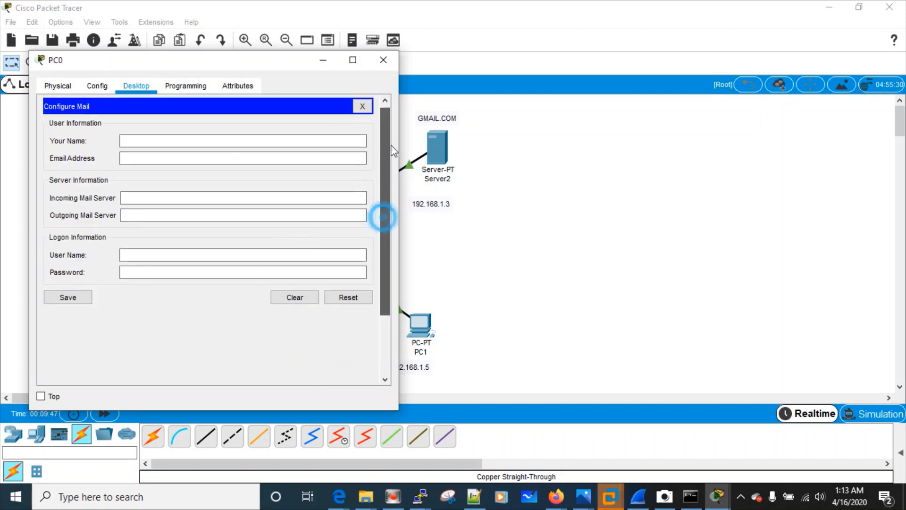
# Enter PC0's display name, e-mail address, gmail.com incoming/outgoing servers and logon user name
pyautogui.click(185, 138)
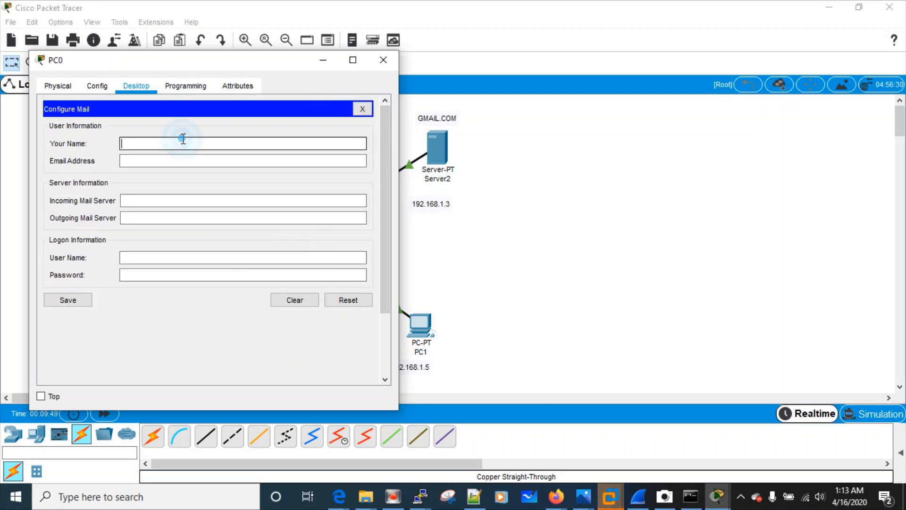
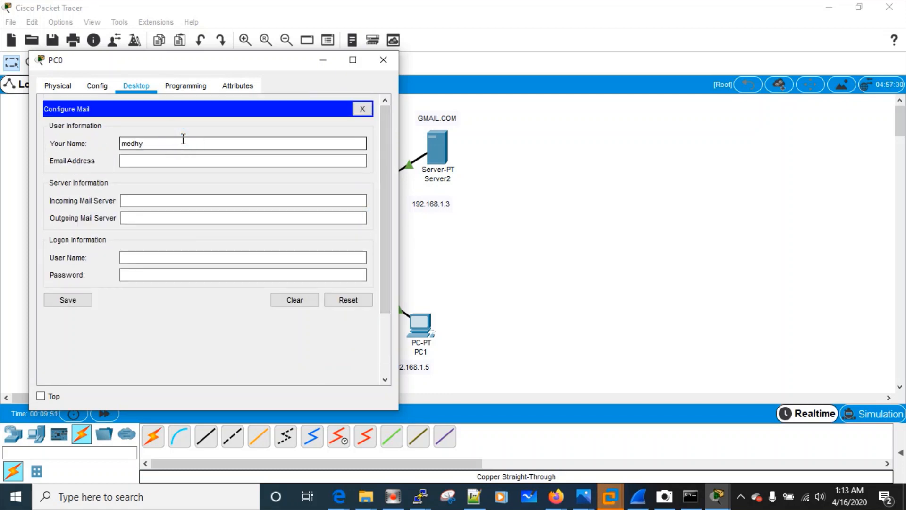
pyautogui.press('Tab')
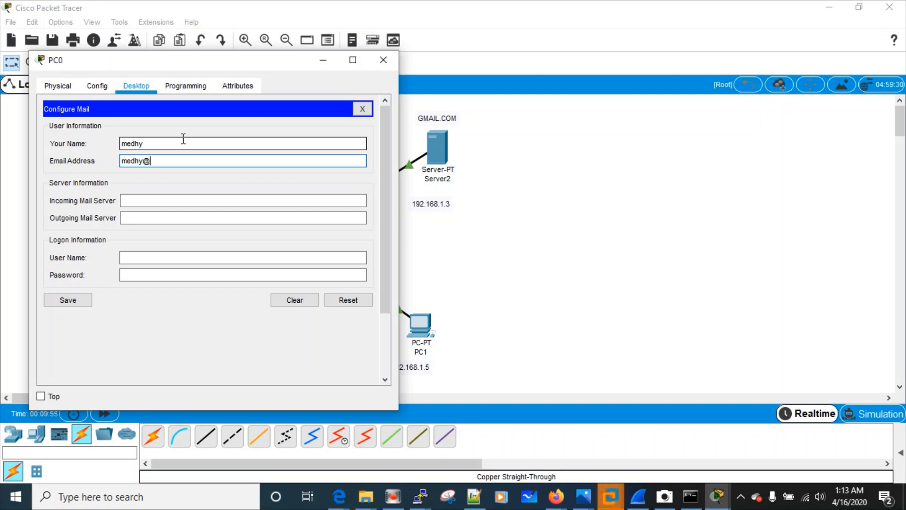
pyautogui.press('Tab')
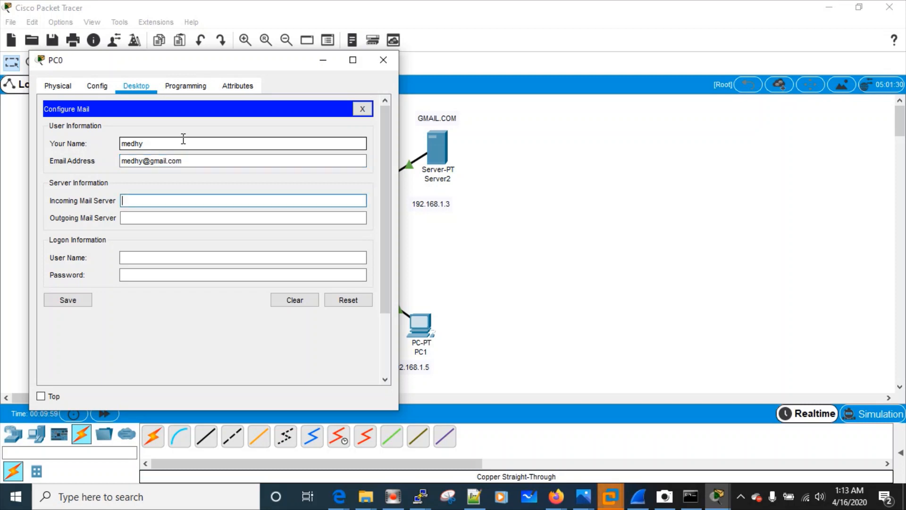
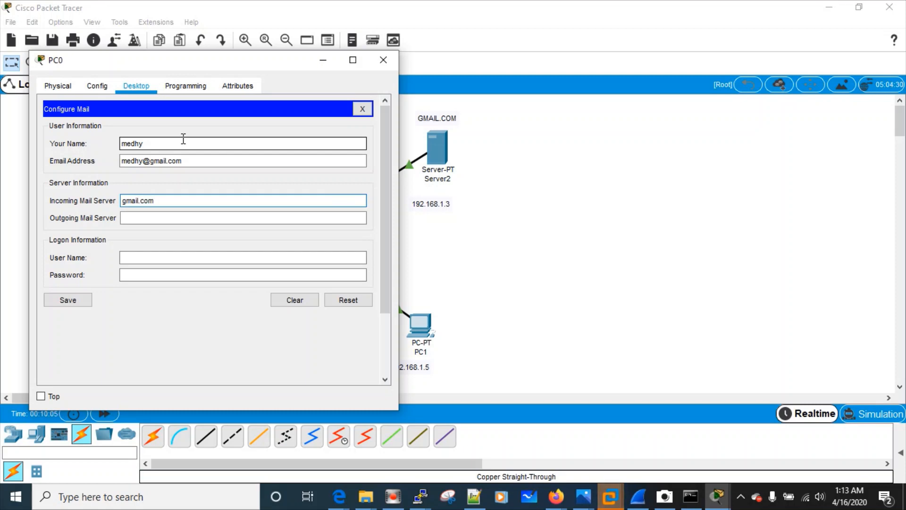
pyautogui.press('Tab')
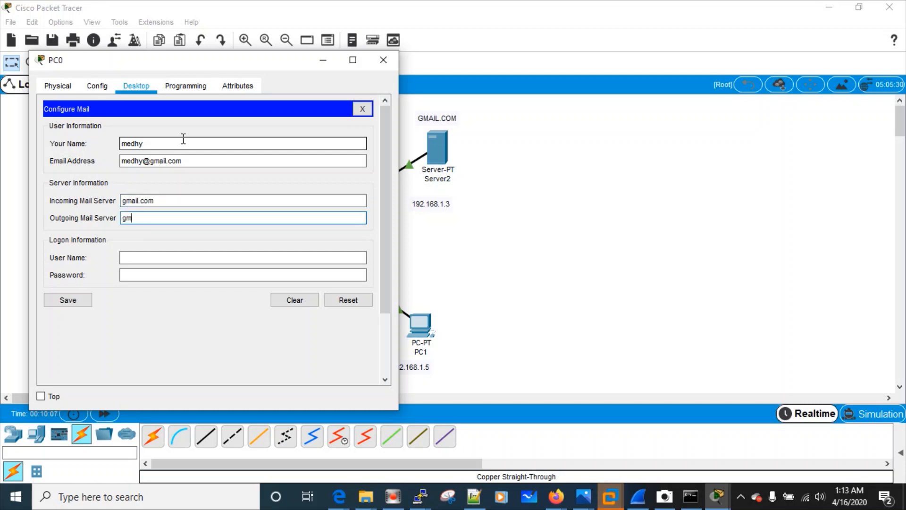
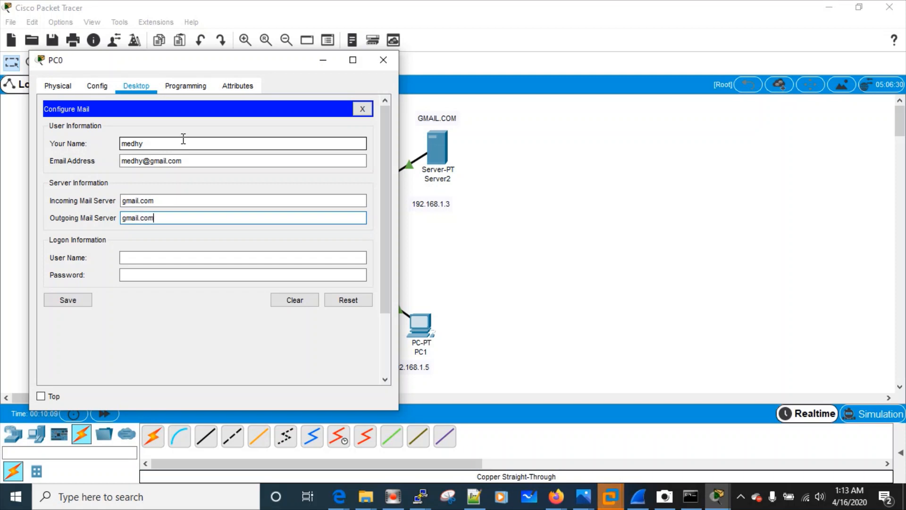
pyautogui.press('Tab')
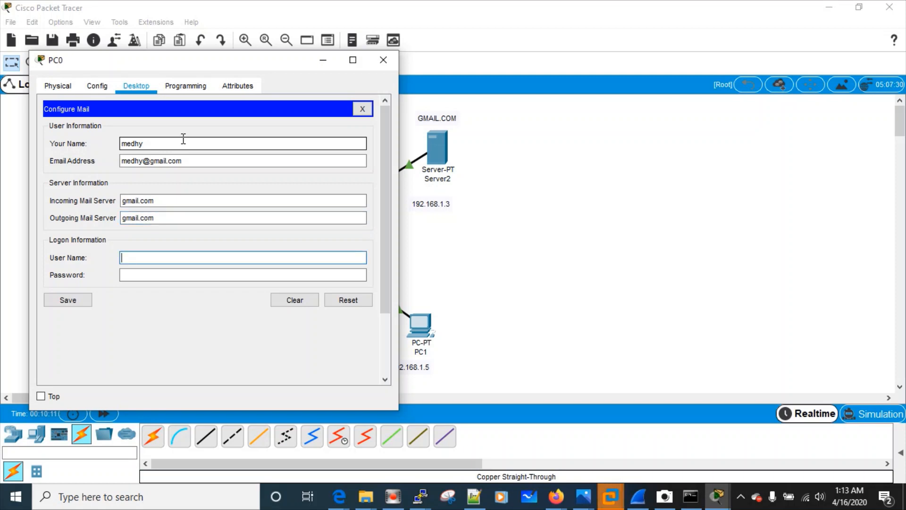
# Check Server2's accounts, enter the password, and save PC0's mail settings
pyautogui.moveTo(718, 497)
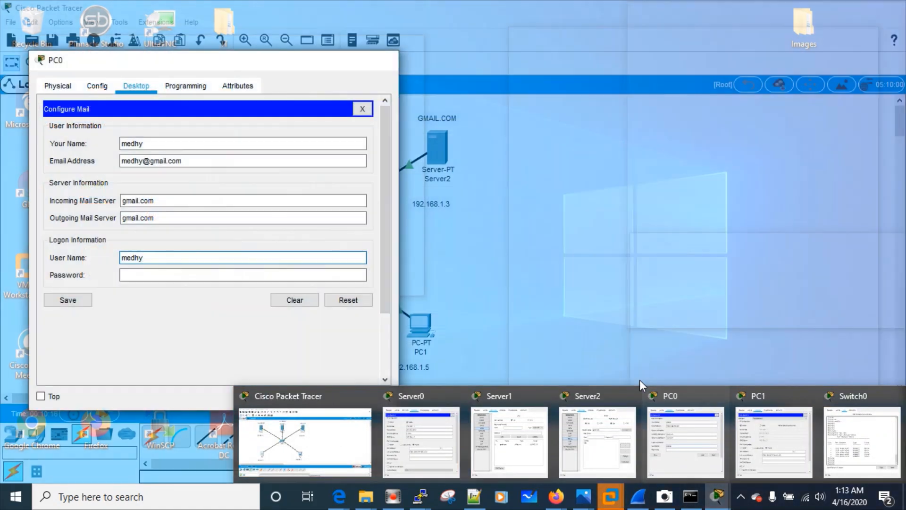
pyautogui.click(597, 389)
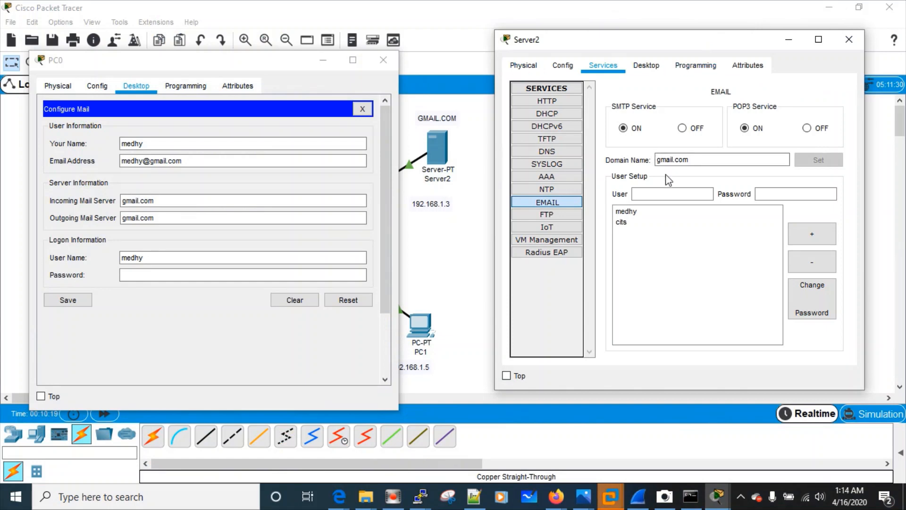
pyautogui.click(152, 216)
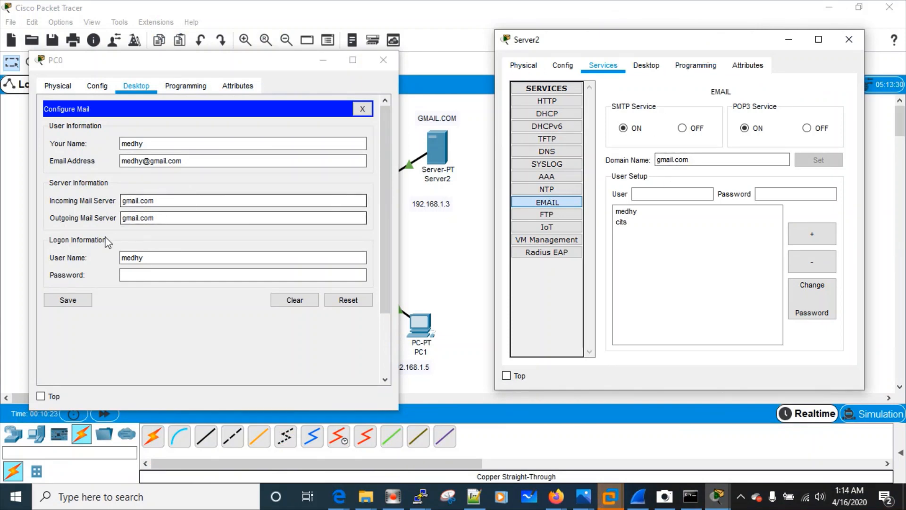
pyautogui.click(142, 275)
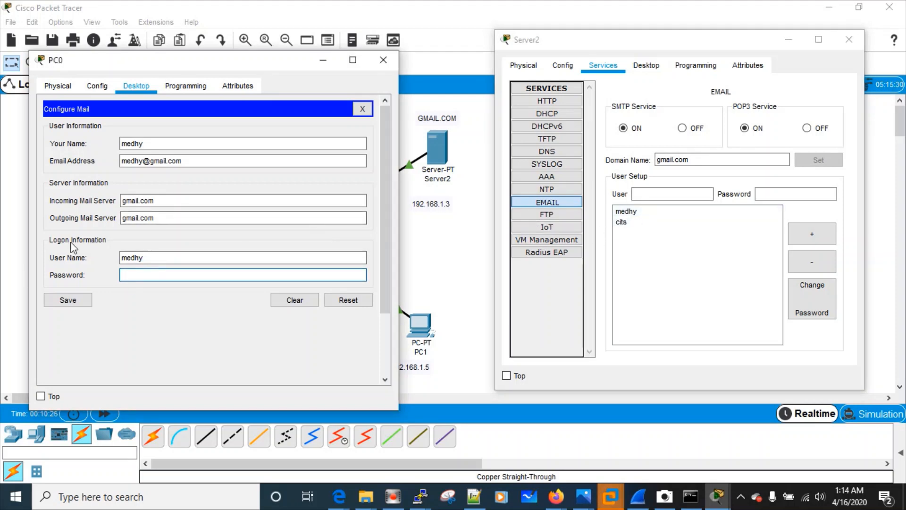
pyautogui.click(61, 301)
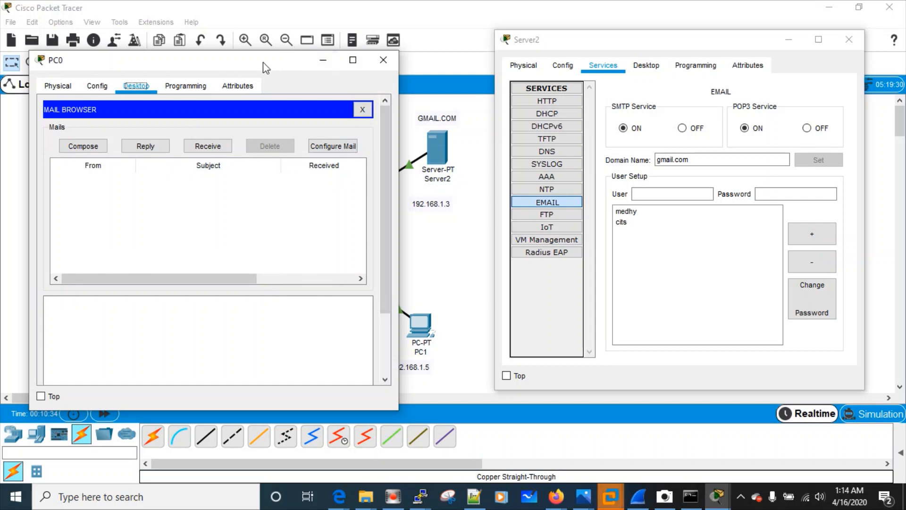
pyautogui.moveTo(257, 66); pyautogui.dragTo(273, 350)
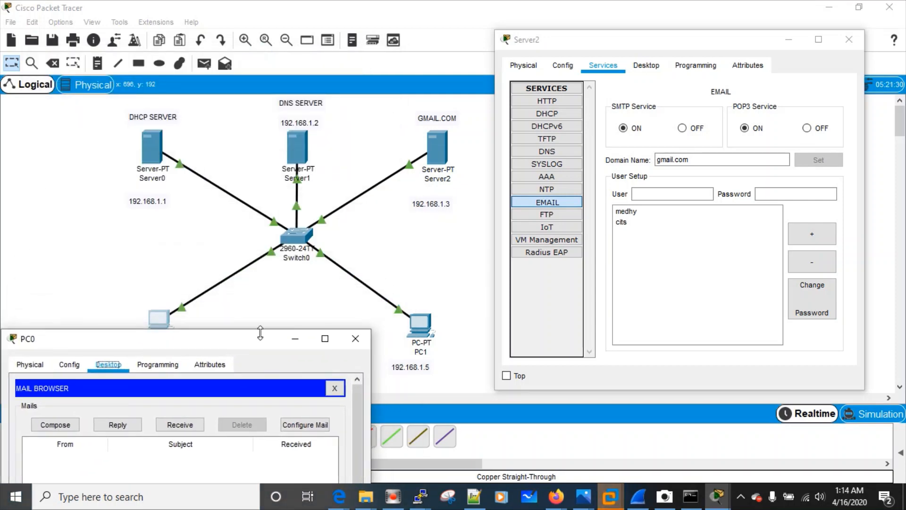
# Open PC1's Email client in place of its IP Configuration tool
pyautogui.click(419, 325)
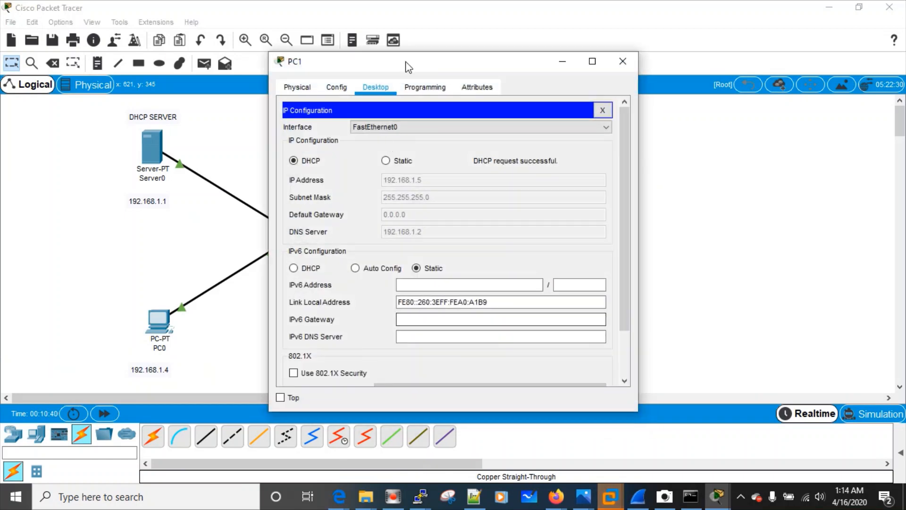
pyautogui.moveTo(409, 68); pyautogui.dragTo(260, 68)
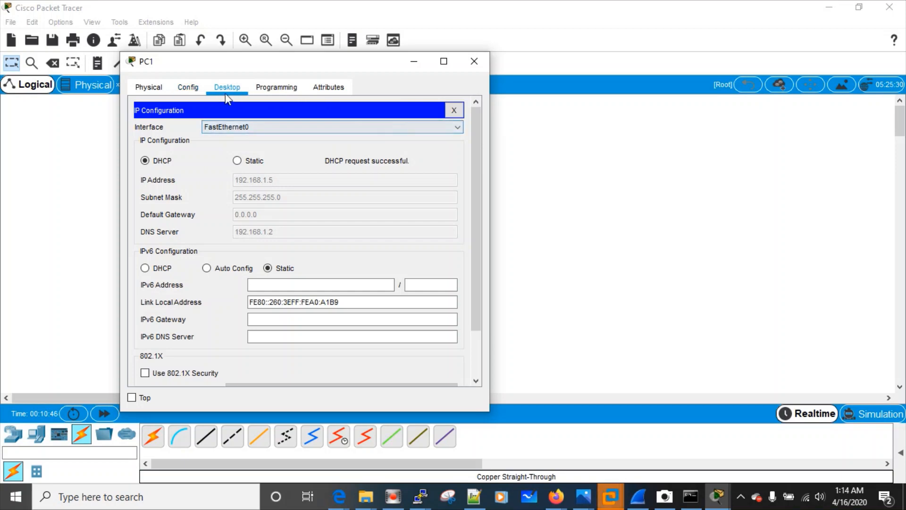
pyautogui.click(454, 110)
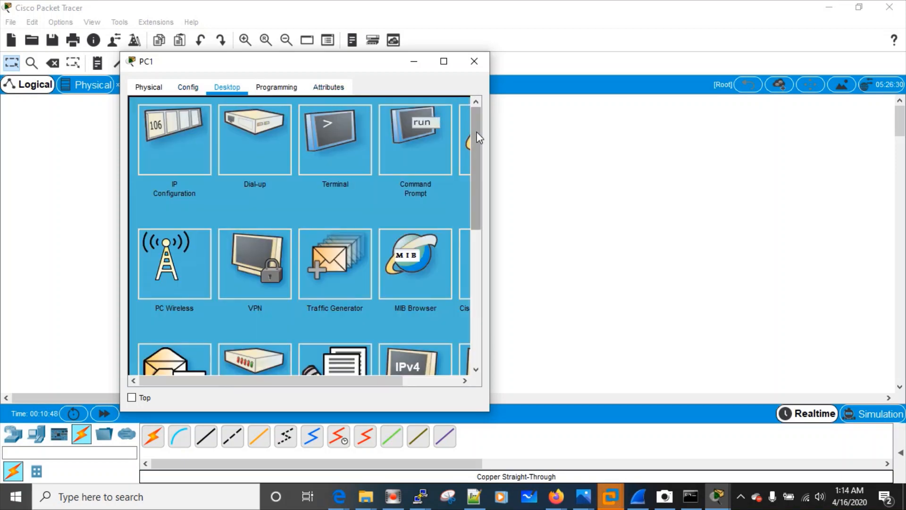
pyautogui.scroll(-3, 476, 137)
pyautogui.click(191, 152)
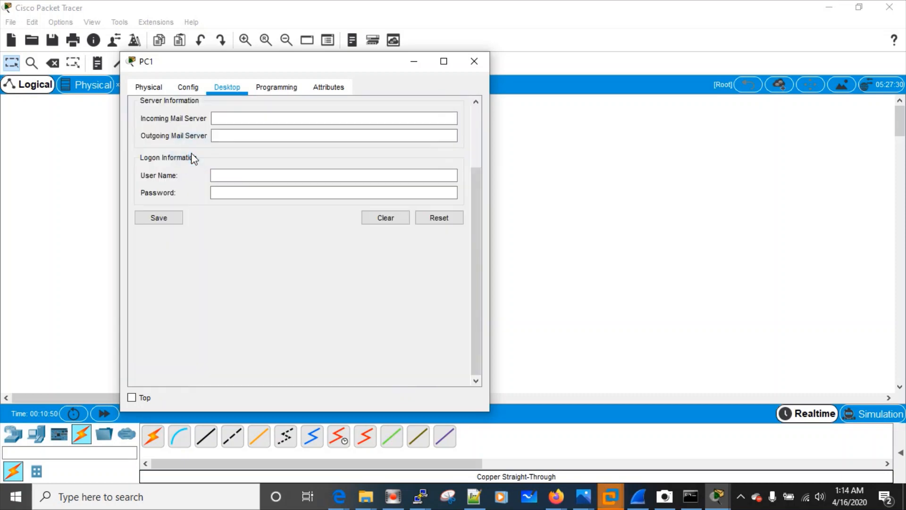
pyautogui.scroll(3, 478, 246)
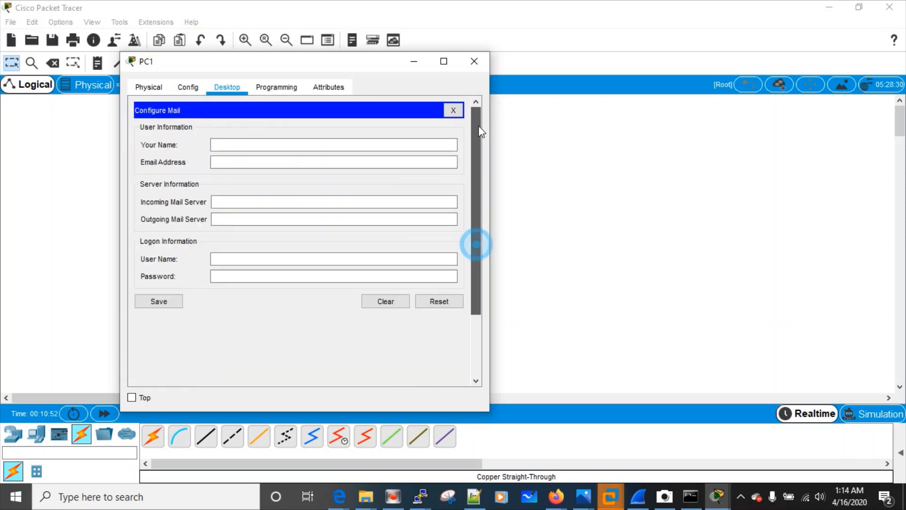
# Fill PC1's name, e-mail address, gmail.com servers, user name and password, and save
pyautogui.click(314, 145)
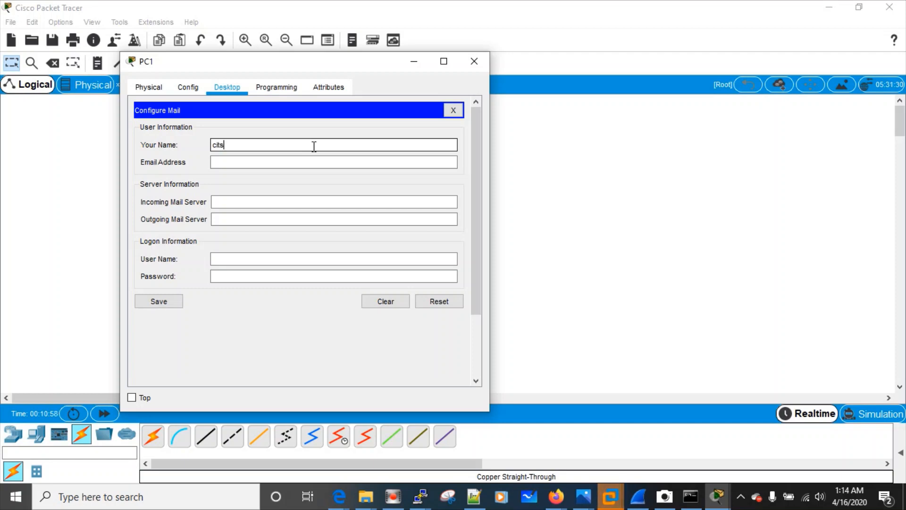
pyautogui.press('Tab')
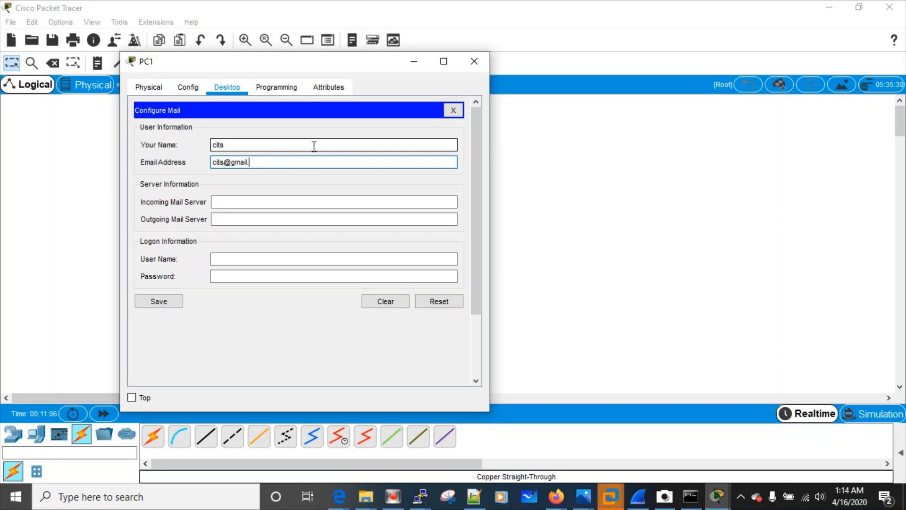
pyautogui.press('Tab')
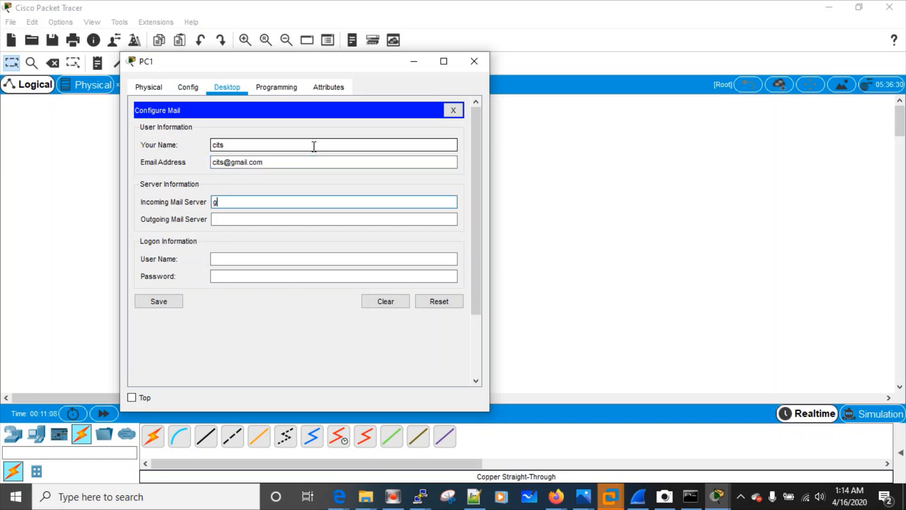
pyautogui.write('gmail.co')
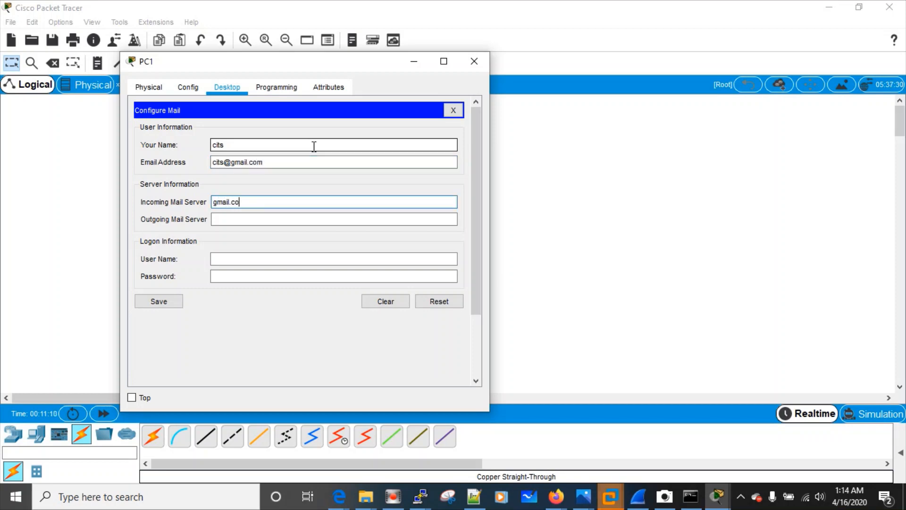
pyautogui.write('m')
pyautogui.press('Tab')
pyautogui.write('gmail')
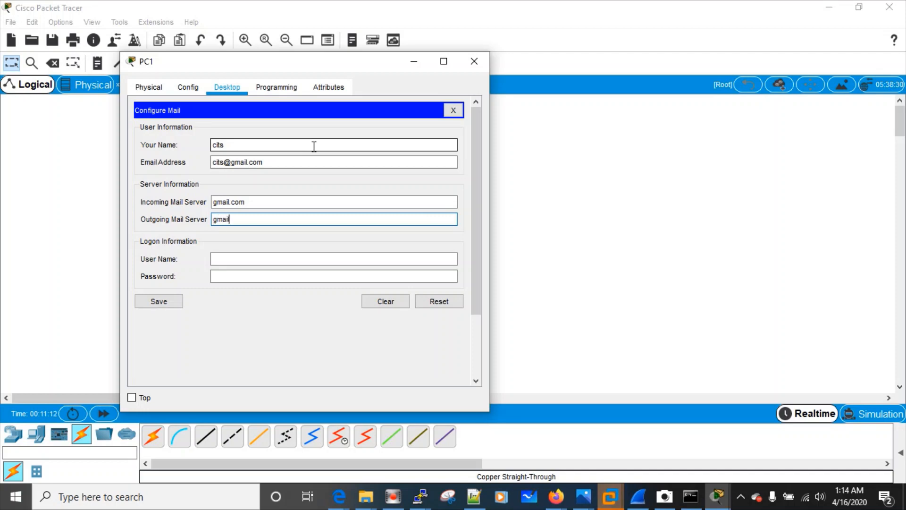
pyautogui.press('Tab')
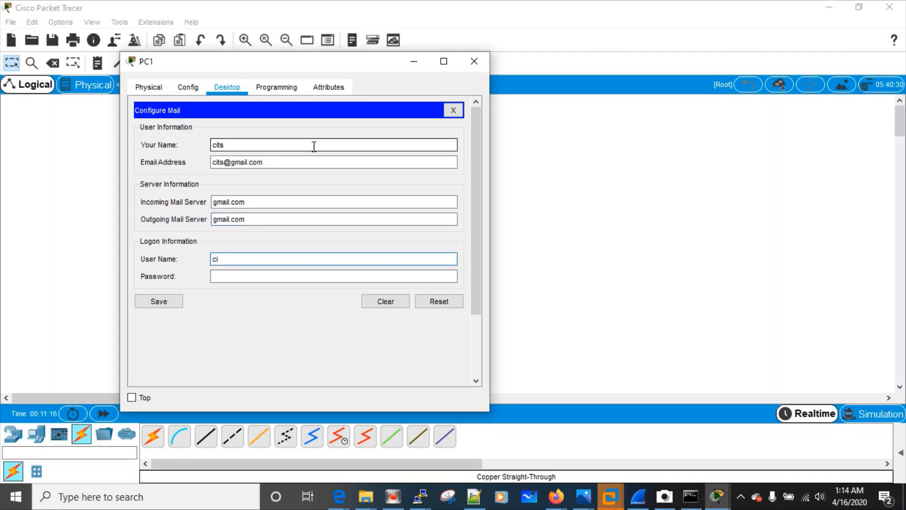
pyautogui.press('Tab')
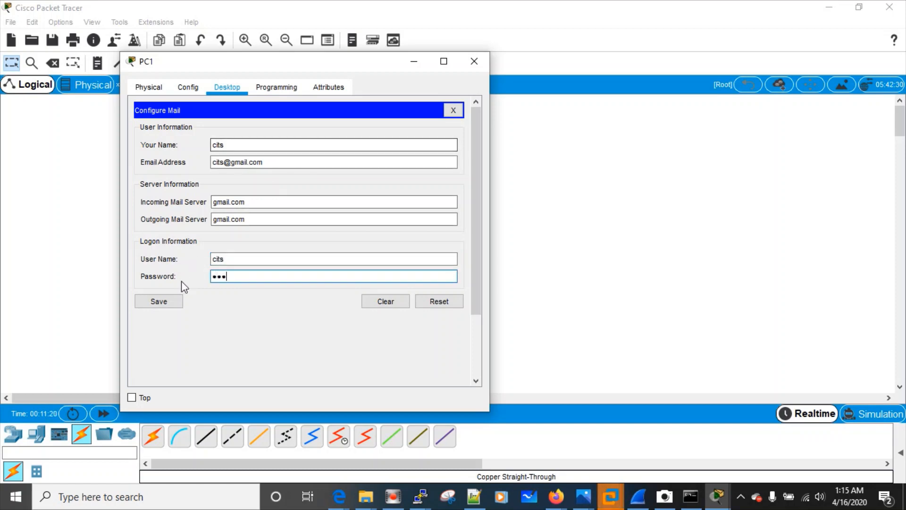
pyautogui.click(166, 301)
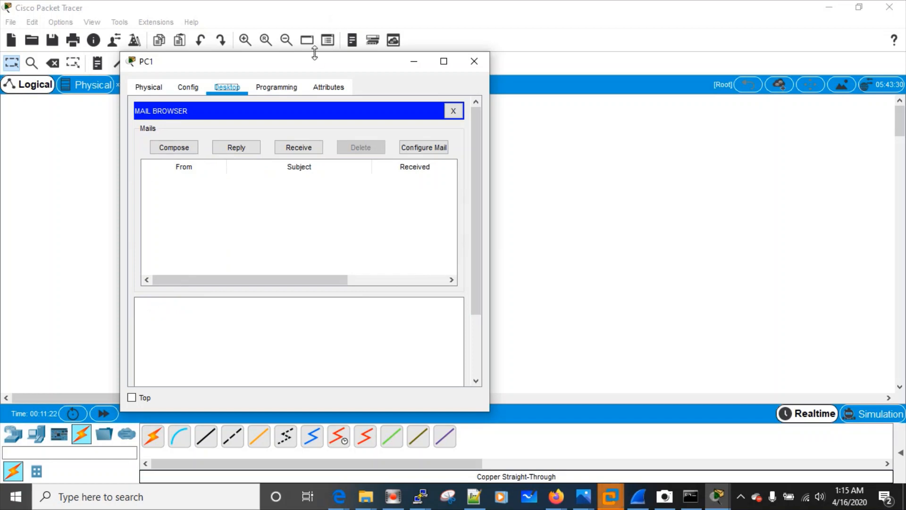
# Arrange the PC0 and PC1 mail windows around the topology and switch to Simulation mode
pyautogui.moveTo(312, 58); pyautogui.dragTo(670, 80)
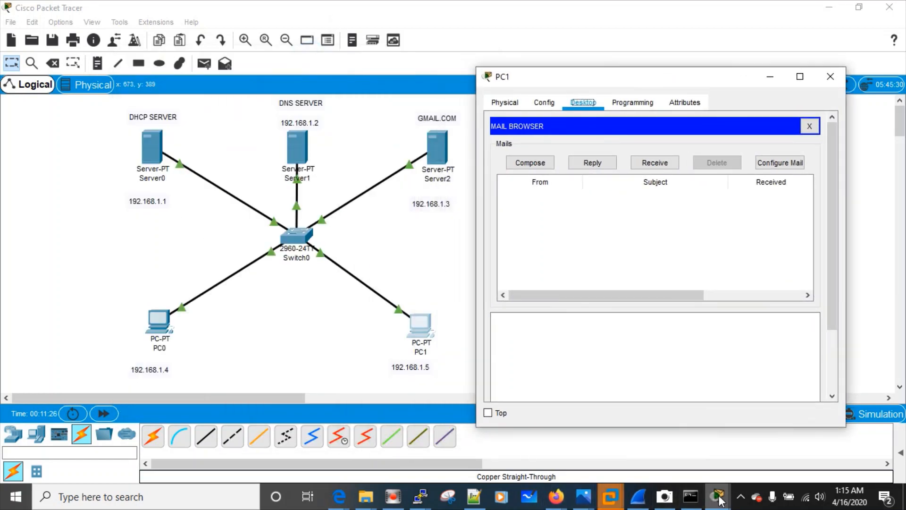
pyautogui.moveTo(717, 496)
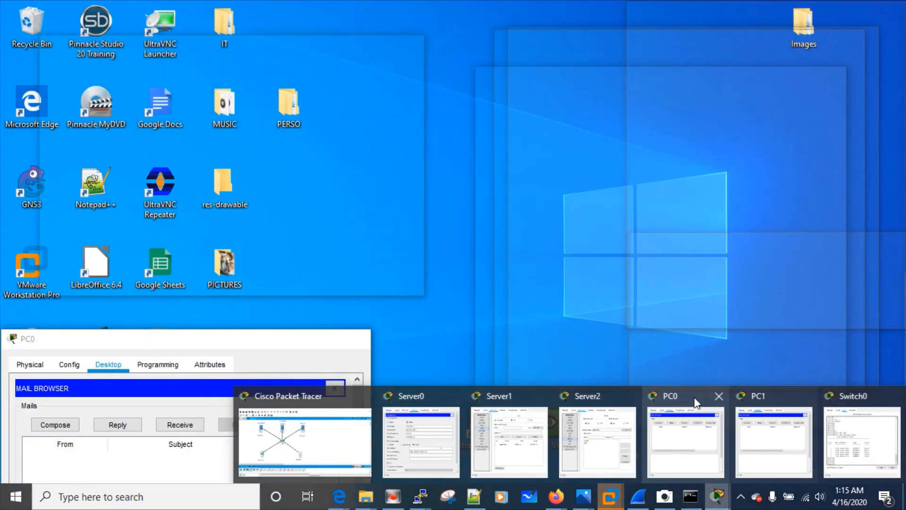
pyautogui.click(694, 397)
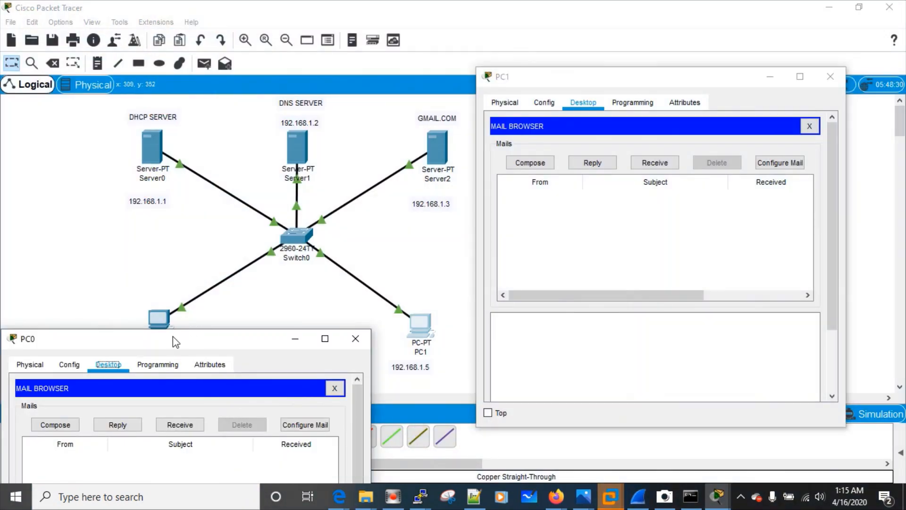
pyautogui.moveTo(173, 336); pyautogui.dragTo(188, 353)
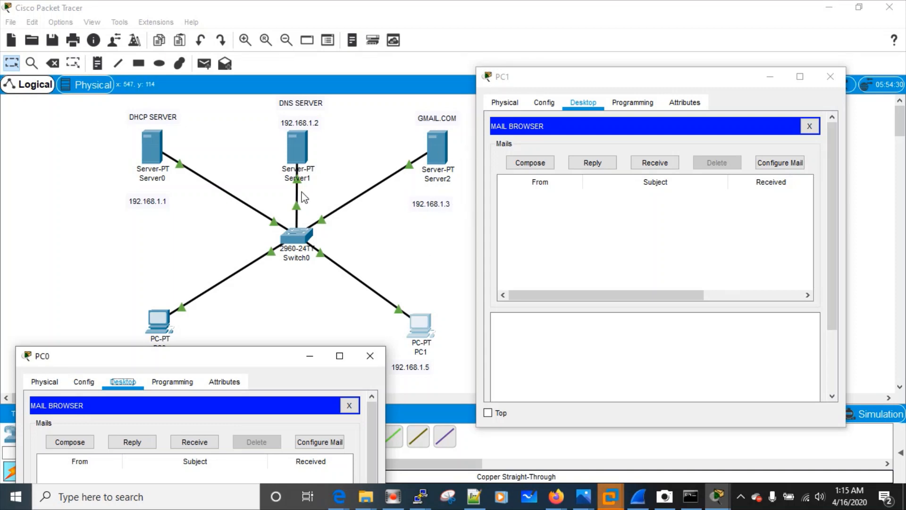
pyautogui.moveTo(170, 362); pyautogui.dragTo(172, 150)
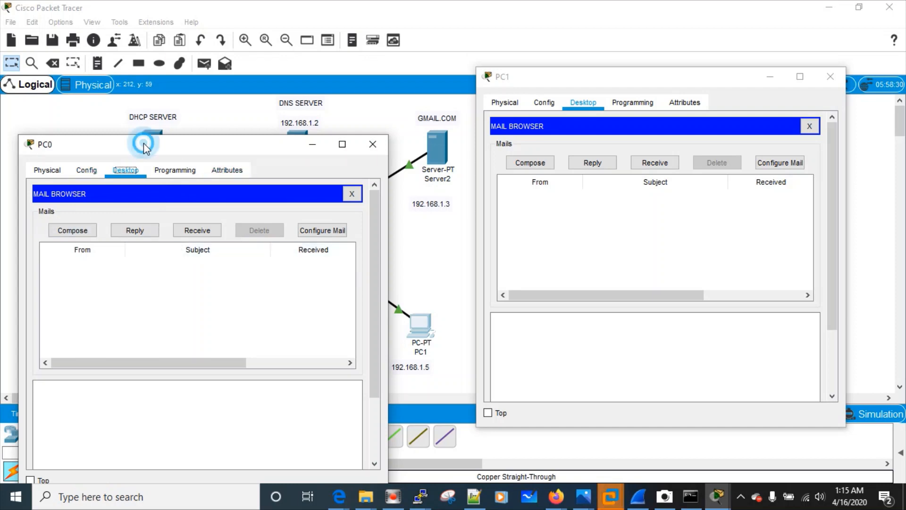
pyautogui.moveTo(144, 149); pyautogui.dragTo(176, 275)
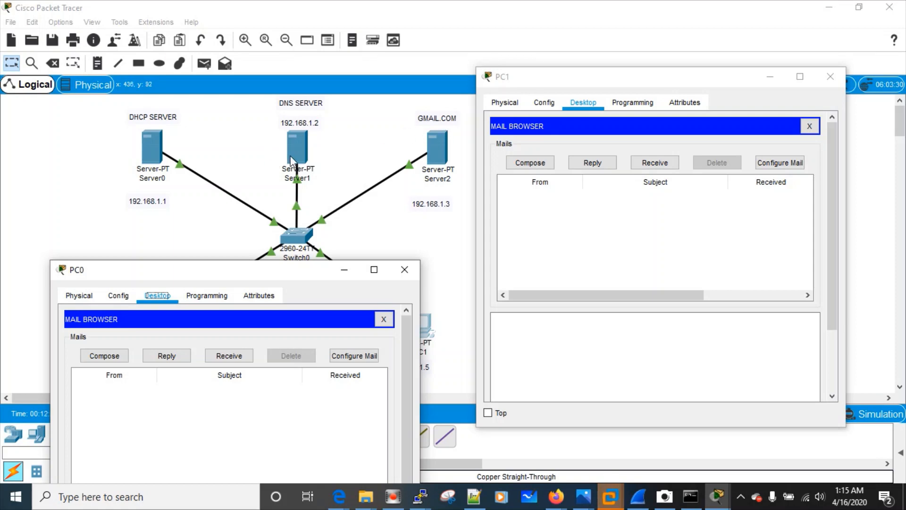
pyautogui.moveTo(223, 277); pyautogui.dragTo(213, 212)
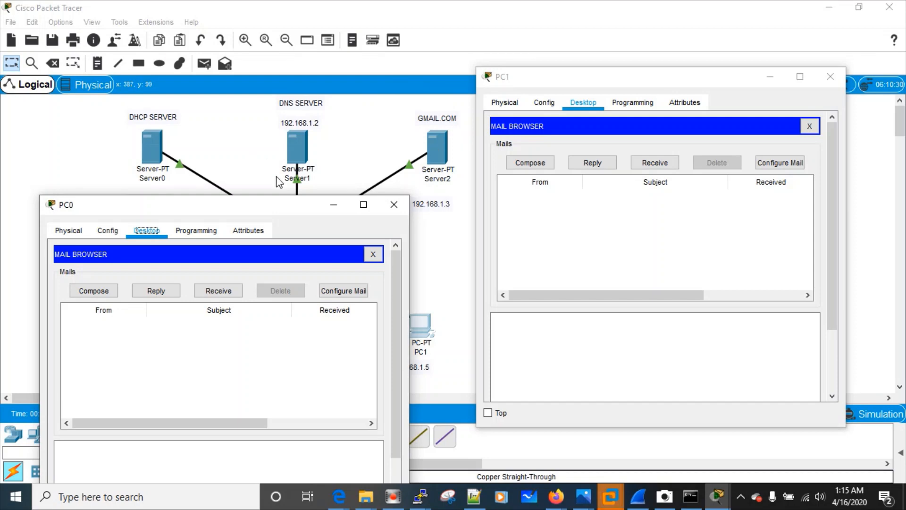
pyautogui.moveTo(268, 204); pyautogui.dragTo(258, 268)
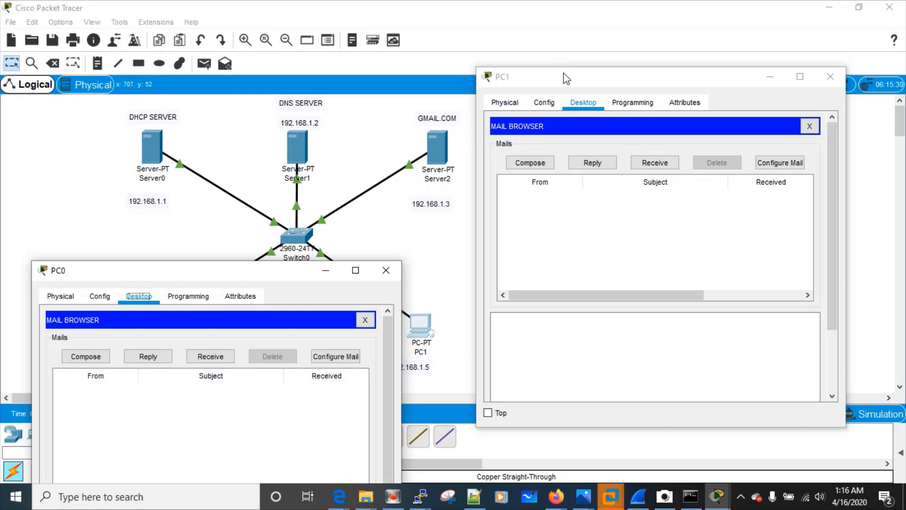
pyautogui.moveTo(561, 74); pyautogui.dragTo(317, 250)
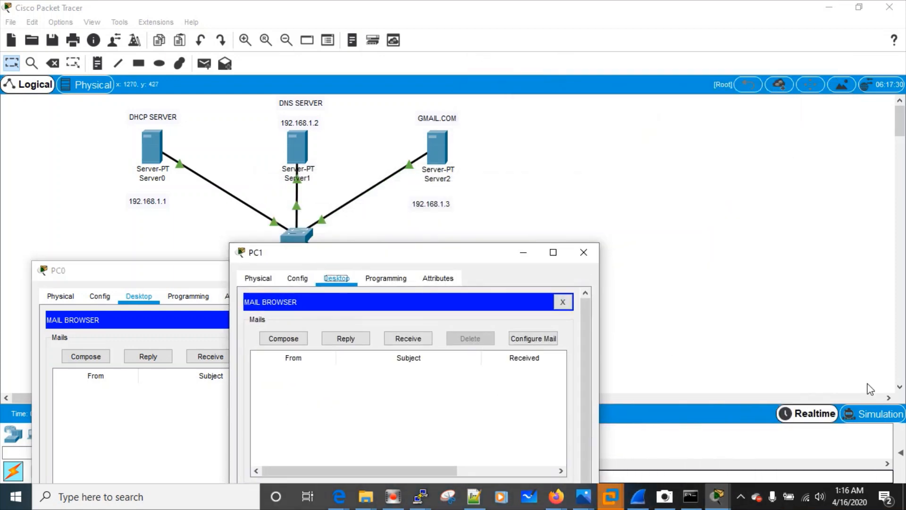
pyautogui.click(871, 412)
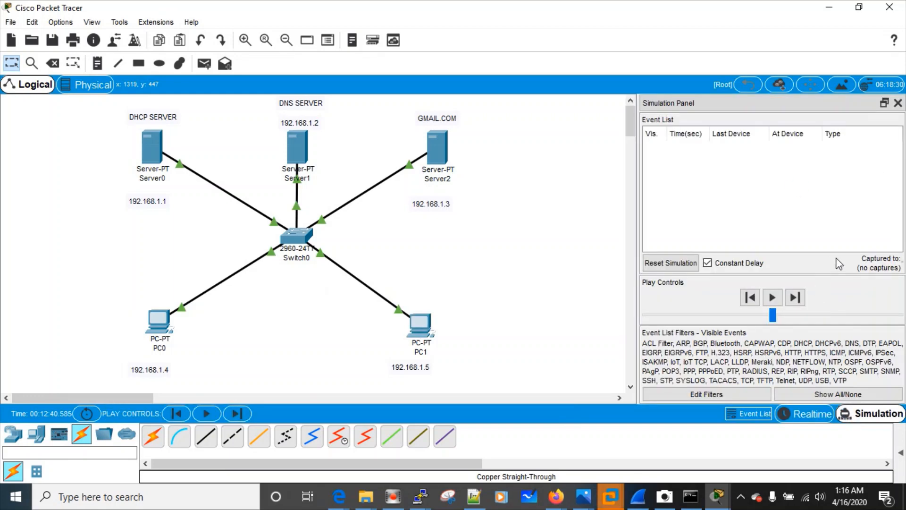
# Start the simulation playing and bring PC0's Mail Browser to the front
pyautogui.click(771, 297)
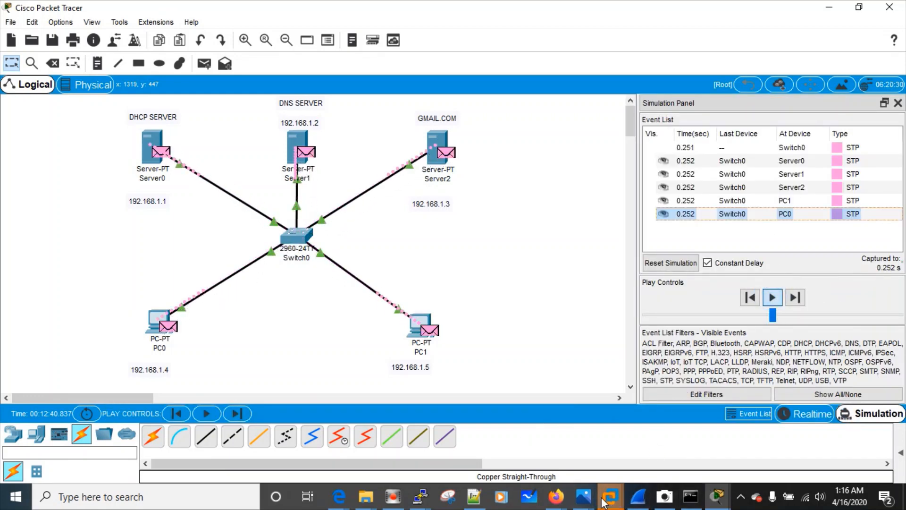
pyautogui.moveTo(622, 494)
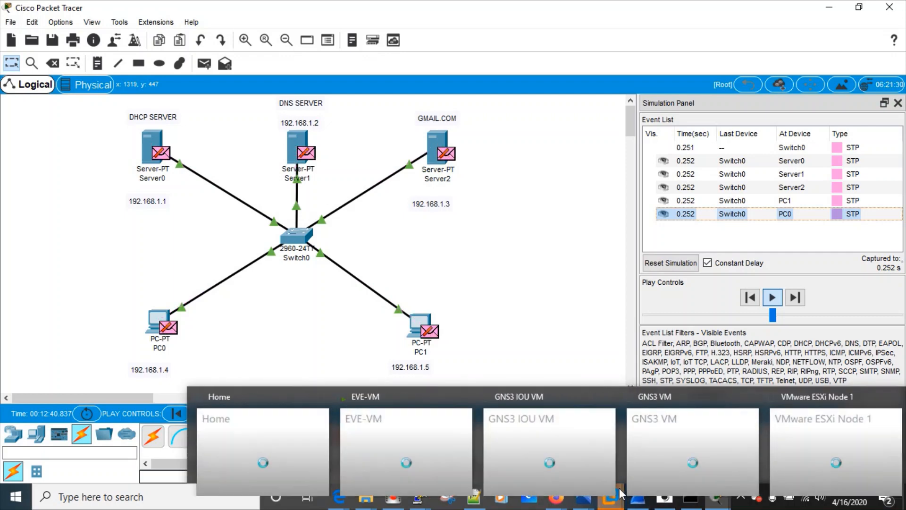
pyautogui.moveTo(717, 496)
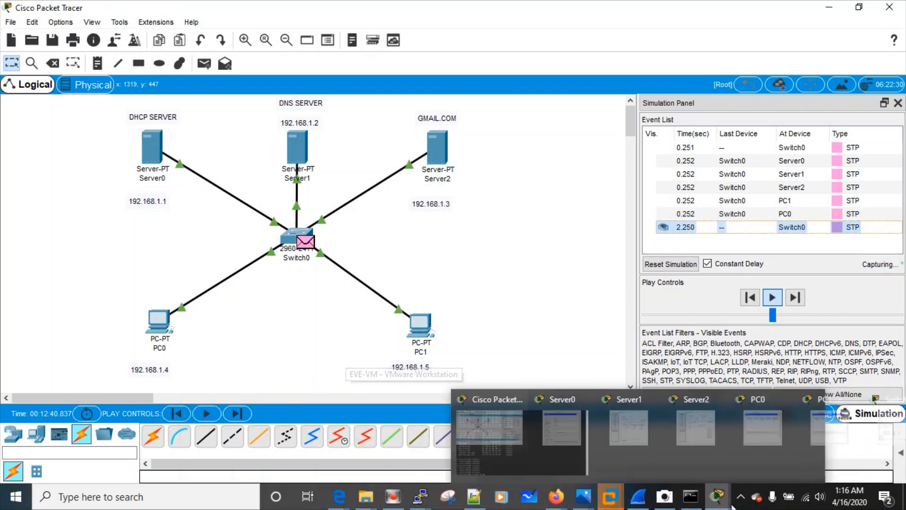
pyautogui.click(683, 395)
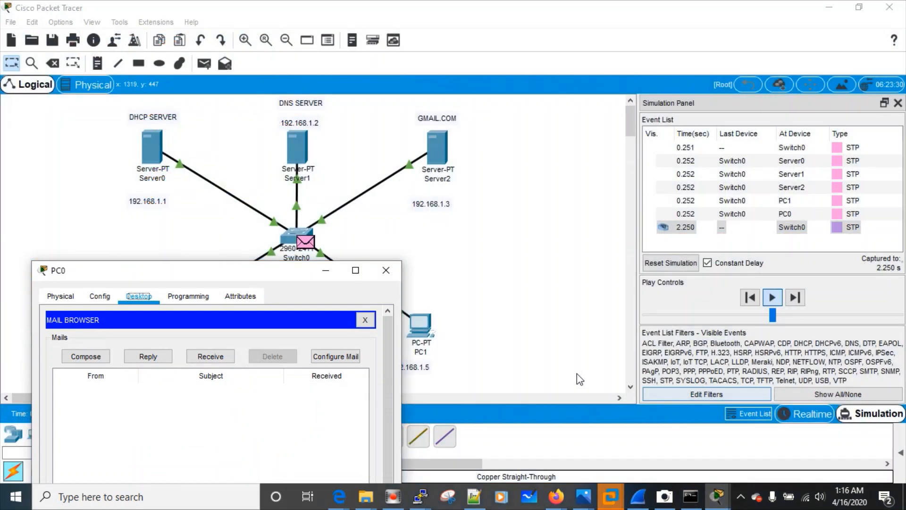
pyautogui.moveTo(172, 273); pyautogui.dragTo(185, 154)
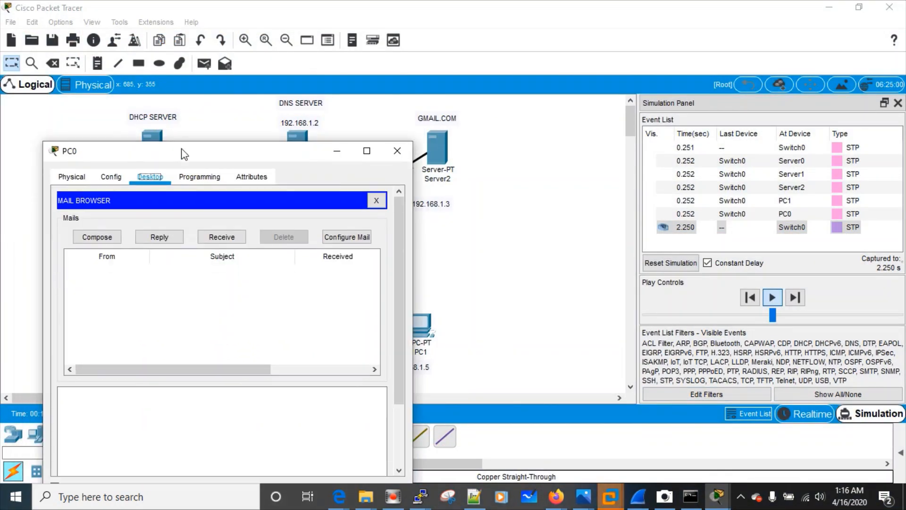
# Compose a mail to the gmail.com user: subject 'CCNA 200-301', body 'Comment se passe la formation ?'
pyautogui.click(107, 237)
pyautogui.click(170, 222)
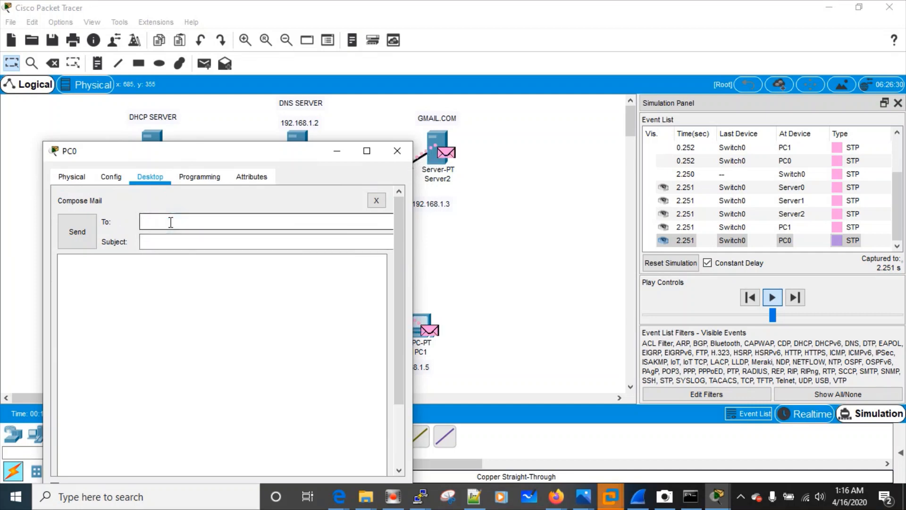
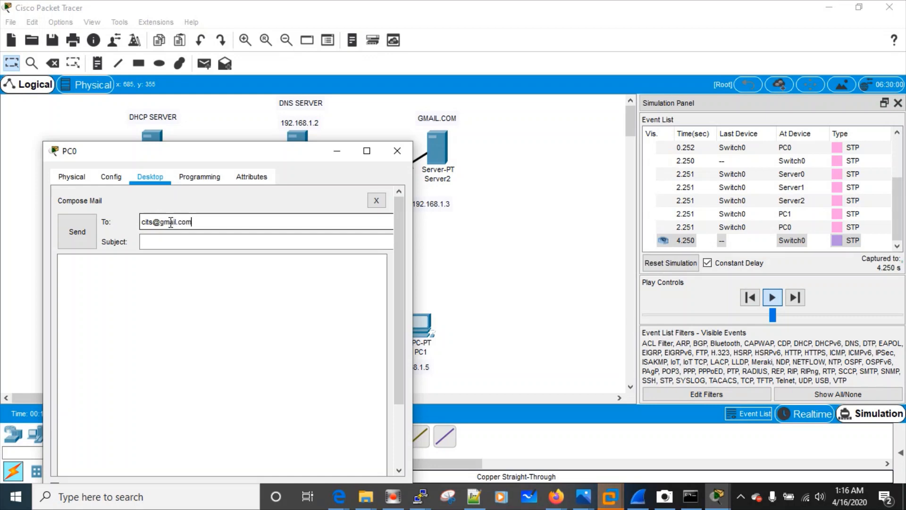
pyautogui.press('Tab')
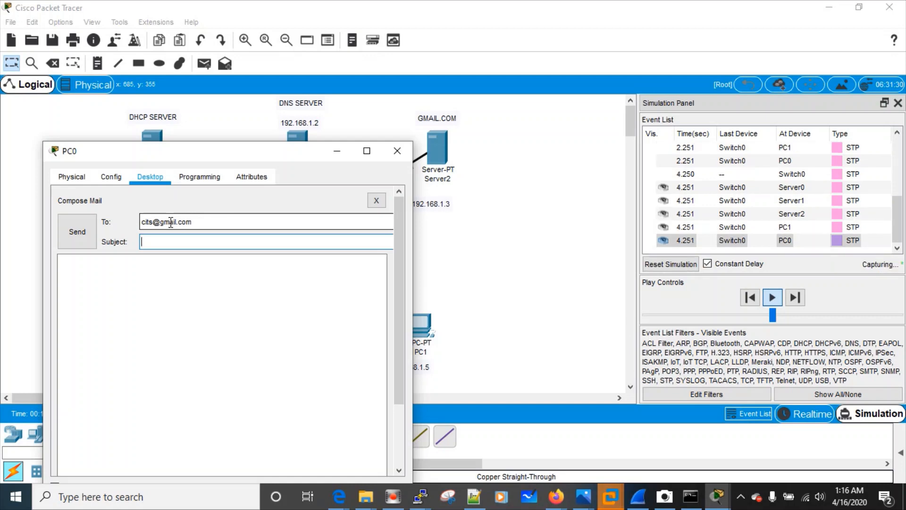
pyautogui.write('CCNS')
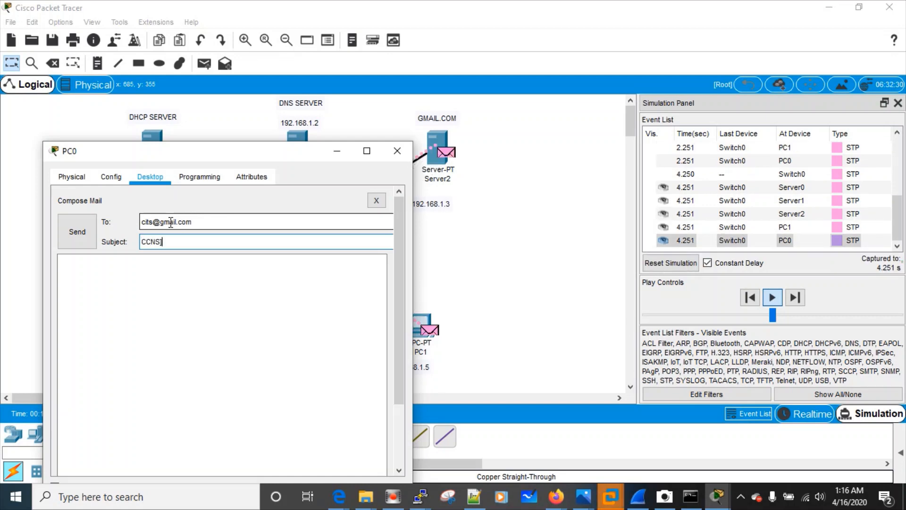
pyautogui.press('BackSpace')
pyautogui.write('A 20-301')
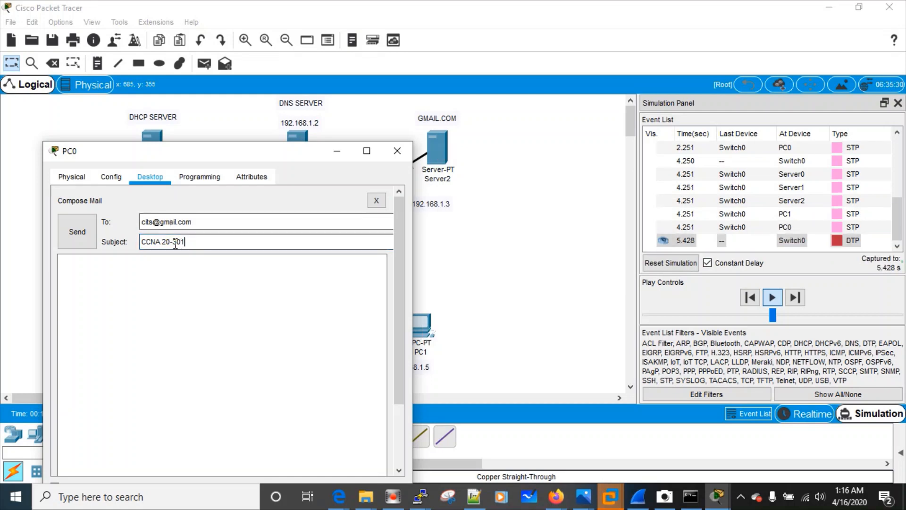
pyautogui.click(172, 243)
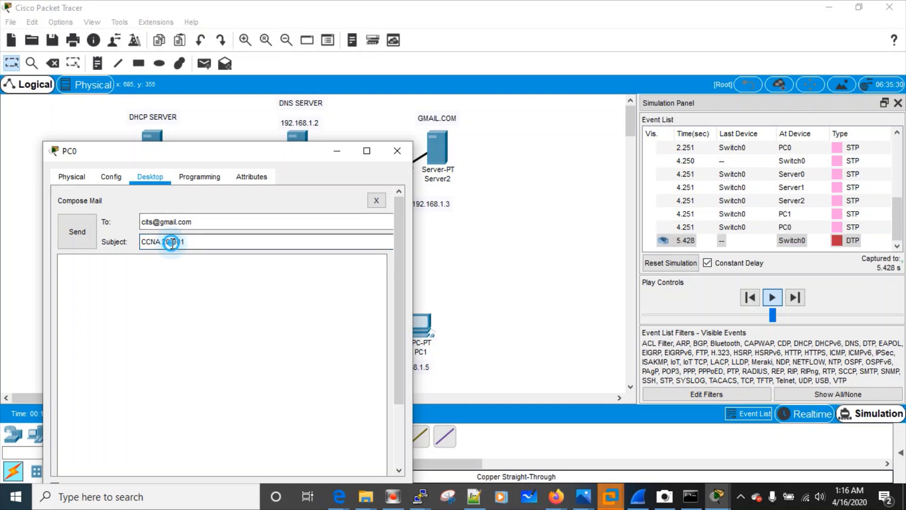
pyautogui.write('0')
pyautogui.click(174, 295)
pyautogui.write('Co')
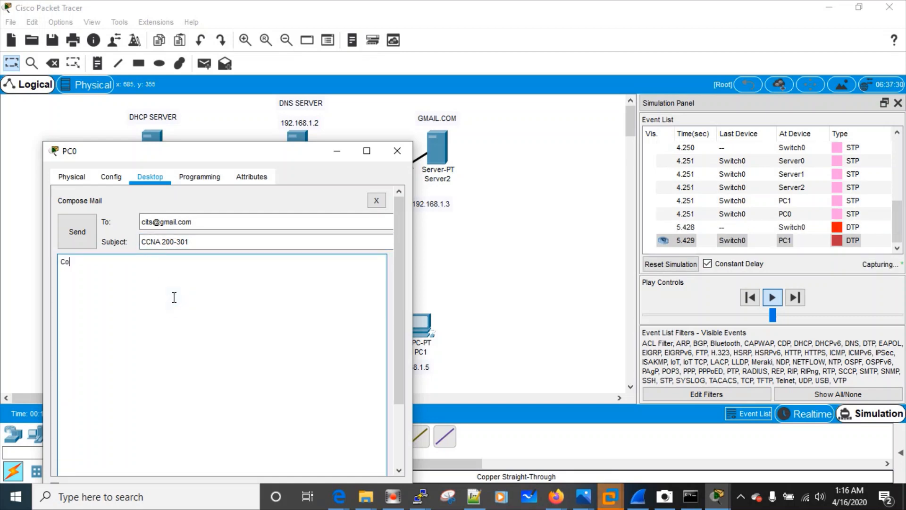
pyautogui.write('mment se ')
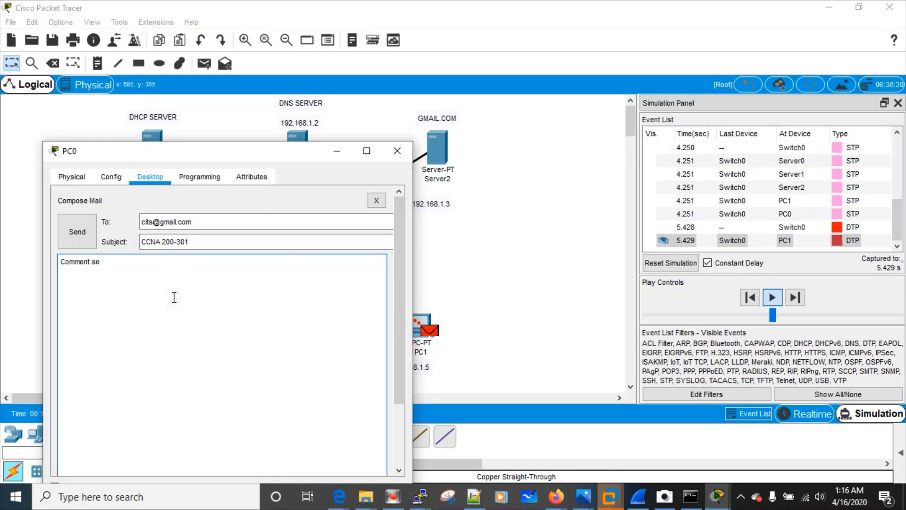
pyautogui.write('passe la f')
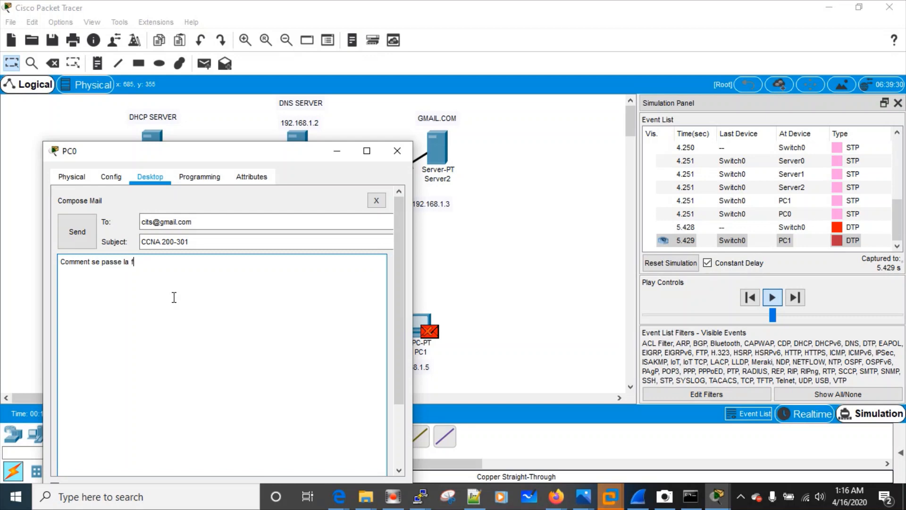
pyautogui.write('ormation')
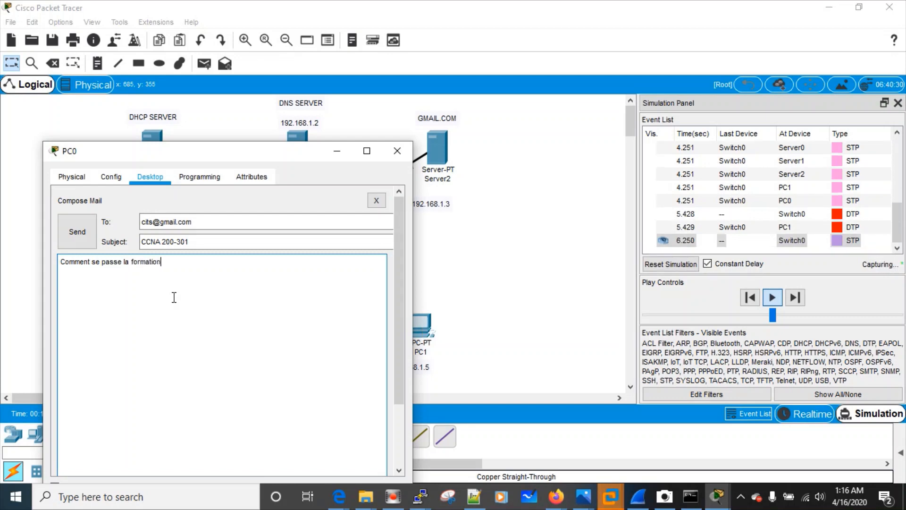
pyautogui.write(' ?')
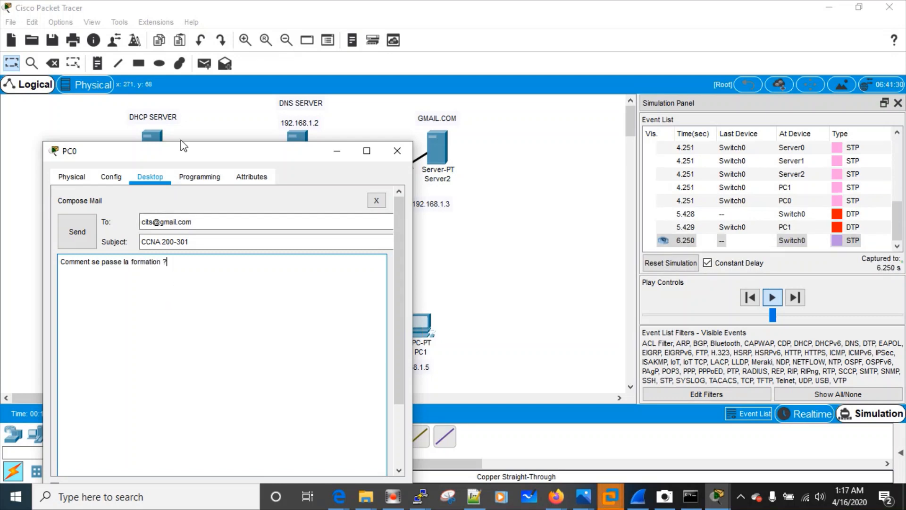
pyautogui.moveTo(179, 152); pyautogui.dragTo(181, 251)
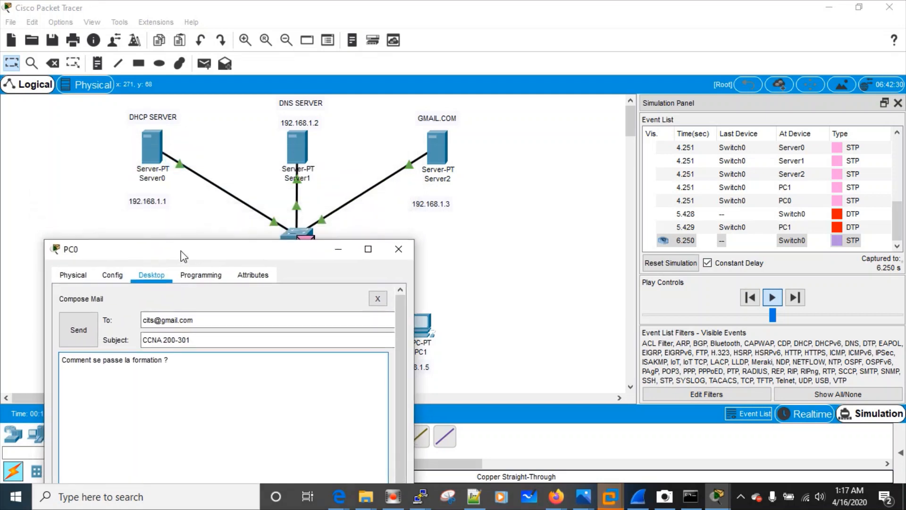
pyautogui.click(69, 332)
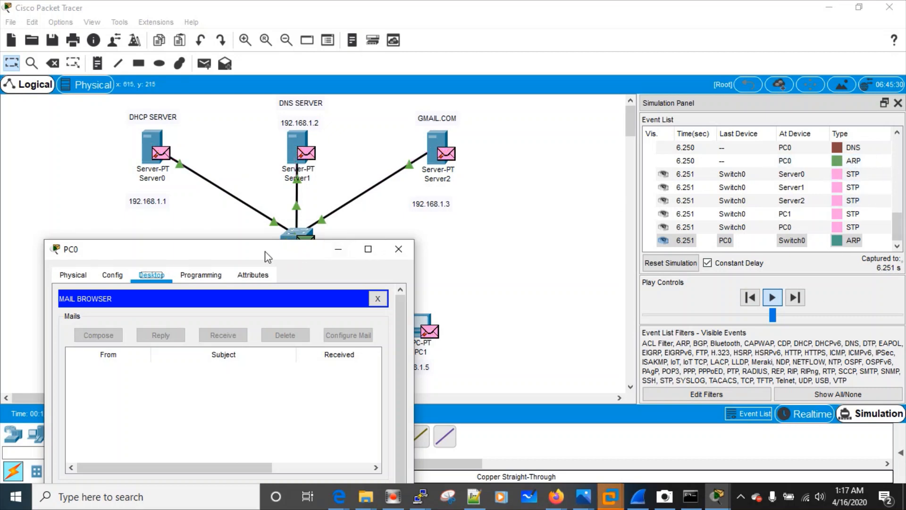
pyautogui.moveTo(263, 245); pyautogui.dragTo(266, 371)
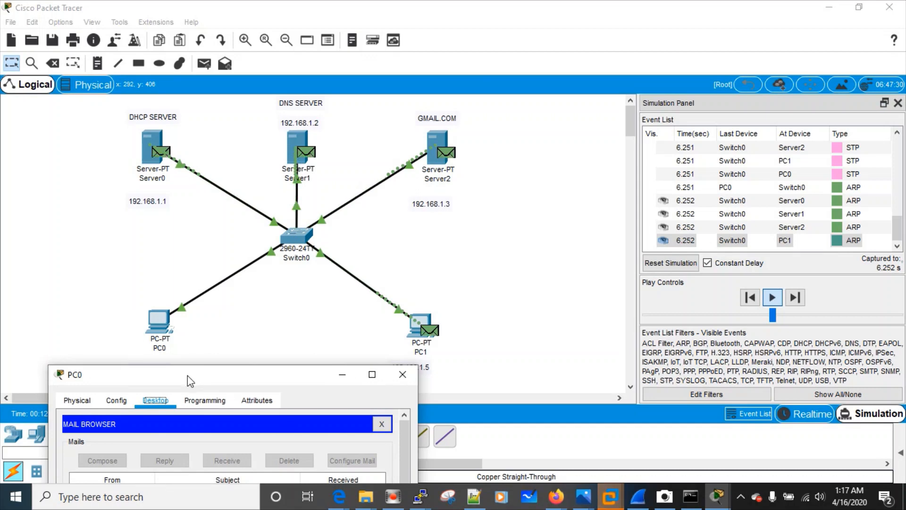
pyautogui.moveTo(193, 369); pyautogui.dragTo(190, 281)
pyautogui.moveTo(190, 316); pyautogui.dragTo(131, 368)
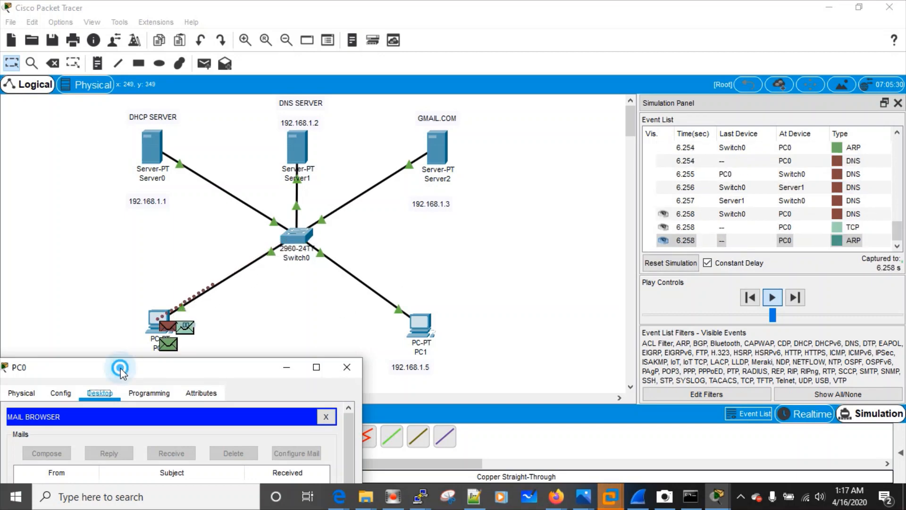
pyautogui.moveTo(120, 367); pyautogui.dragTo(156, 376)
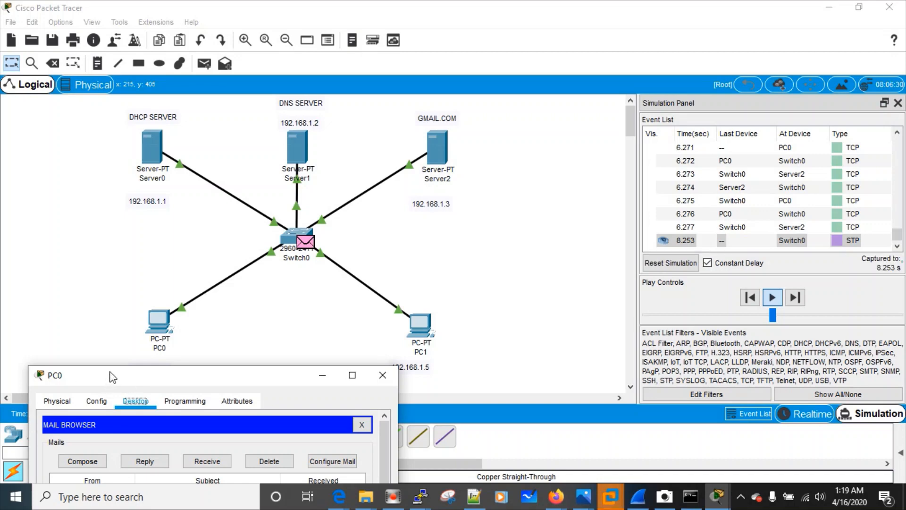
pyautogui.moveTo(112, 377); pyautogui.dragTo(106, 348)
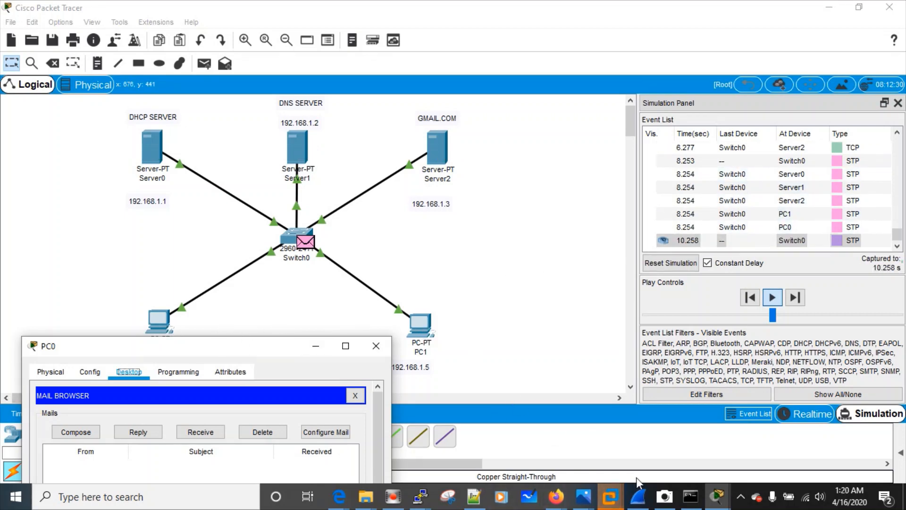
# Bring PC1's Mail Browser forward, move it up and right, and fetch new mail with Receive
pyautogui.moveTo(629, 500)
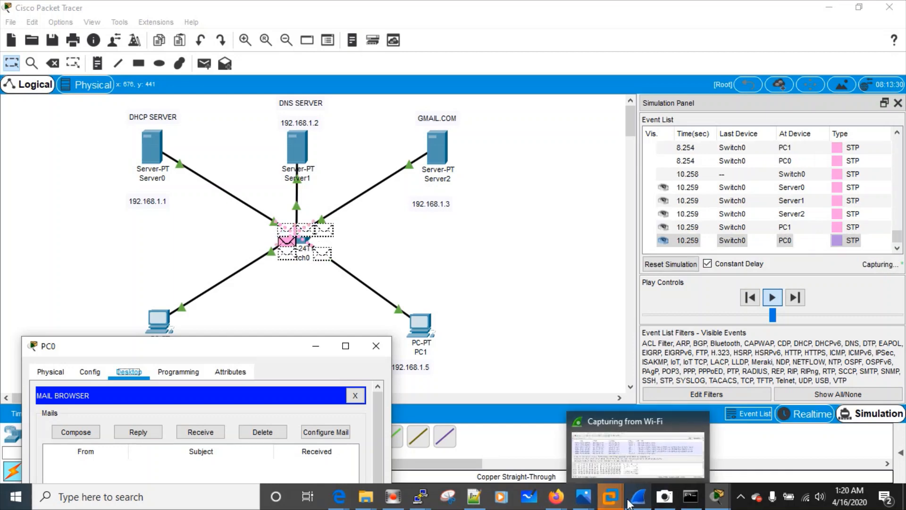
pyautogui.moveTo(717, 498)
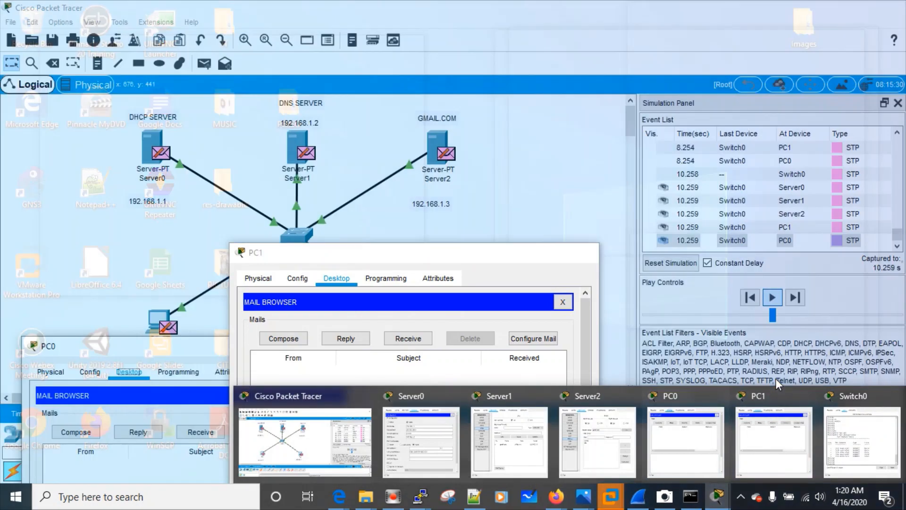
pyautogui.click(778, 395)
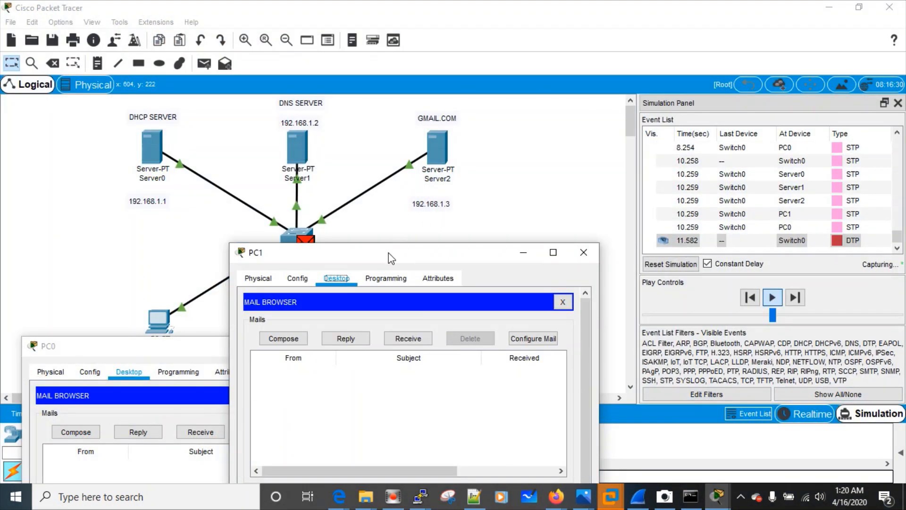
pyautogui.moveTo(391, 258); pyautogui.dragTo(608, 118)
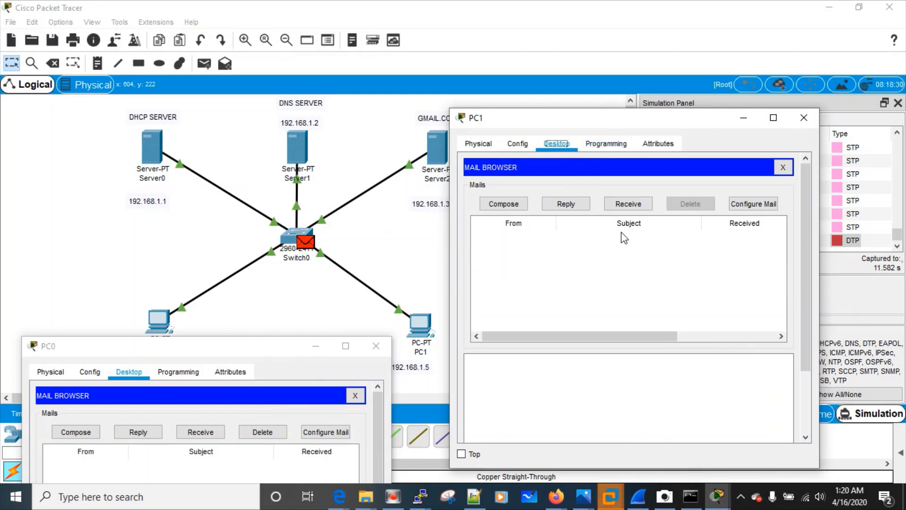
pyautogui.click(639, 206)
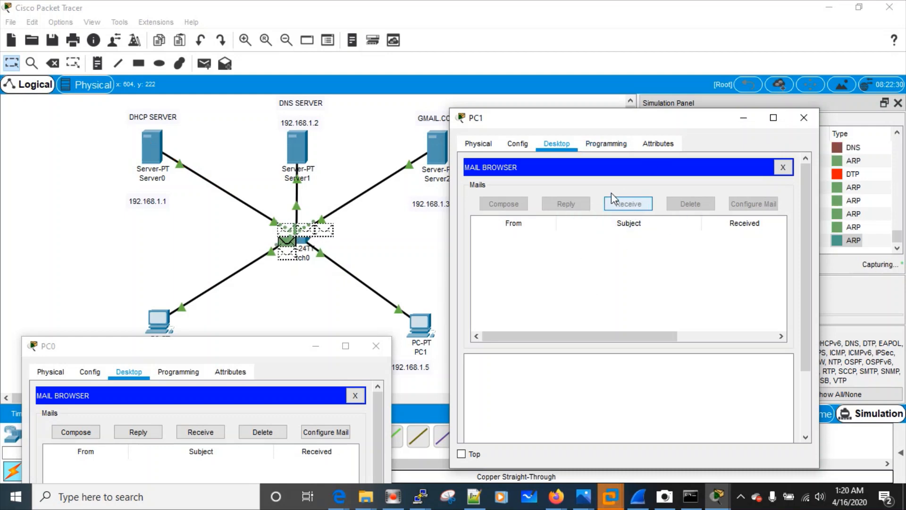
# Reposition PC1's mail window to uncover the GMAIL.COM server while the packets travel
pyautogui.click(597, 119)
pyautogui.moveTo(596, 119)
pyautogui.mouseDown()
pyautogui.moveTo(608, 258)
pyautogui.moveTo(609, 131)
pyautogui.mouseUp()
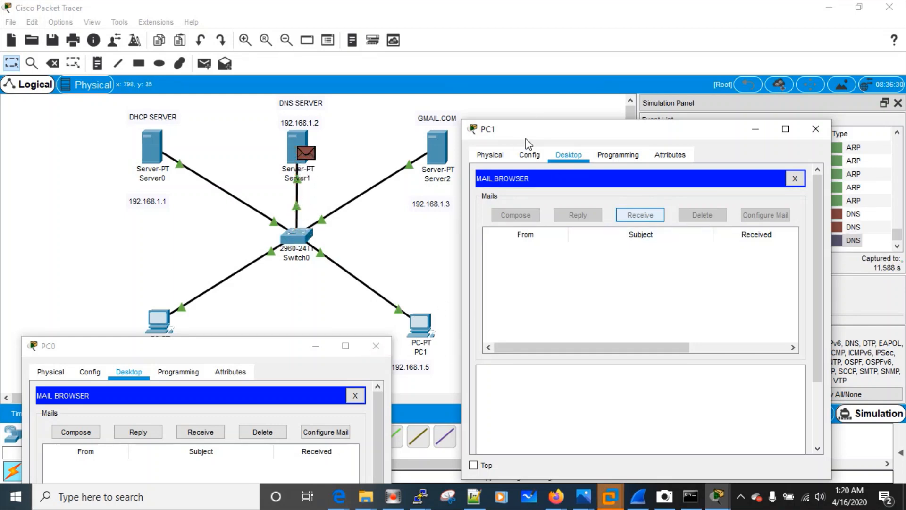
pyautogui.moveTo(536, 127); pyautogui.dragTo(500, 125)
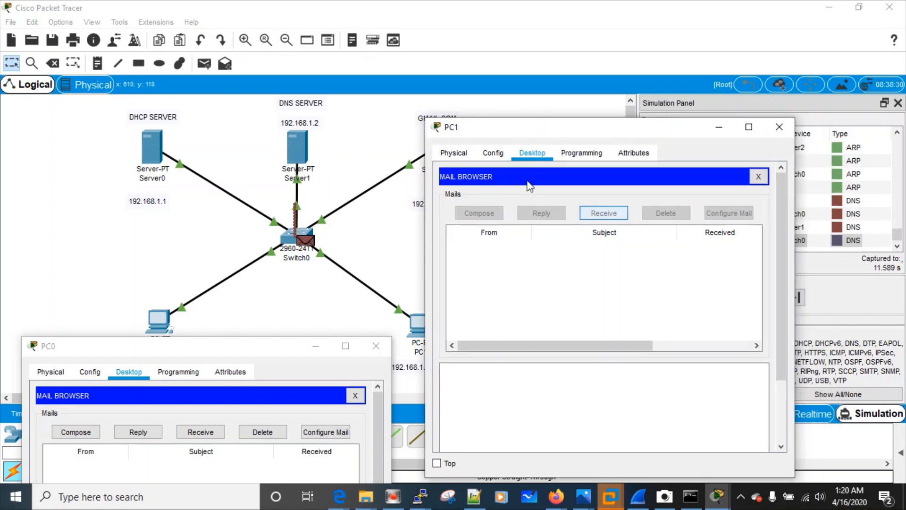
pyautogui.moveTo(509, 129); pyautogui.dragTo(560, 128)
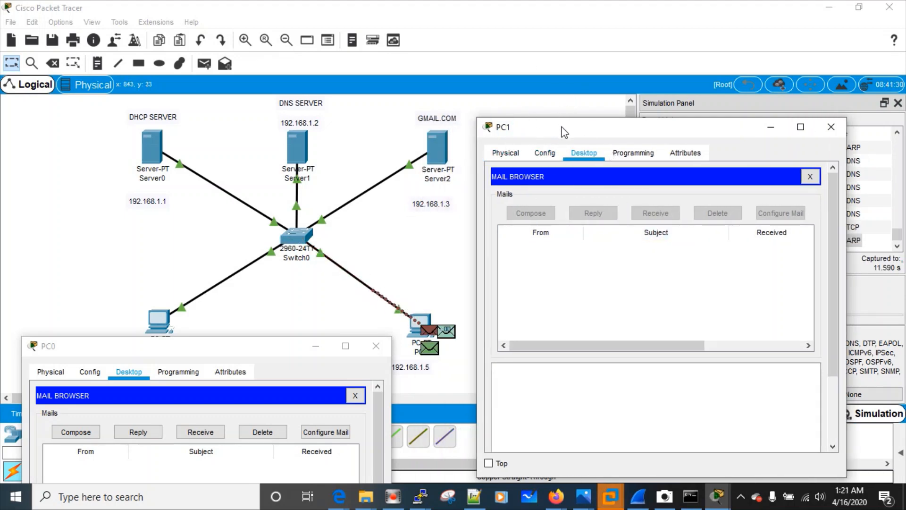
pyautogui.moveTo(564, 118); pyautogui.dragTo(544, 107)
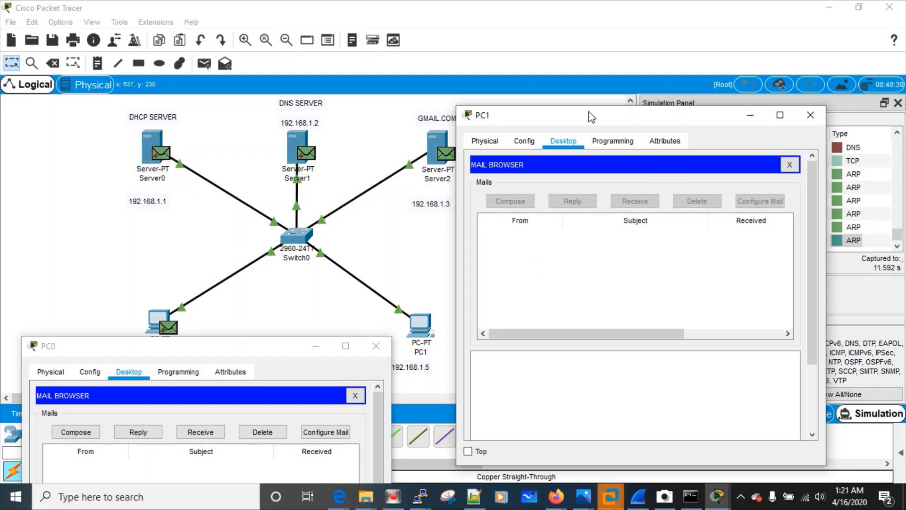
pyautogui.moveTo(592, 117); pyautogui.dragTo(468, 105)
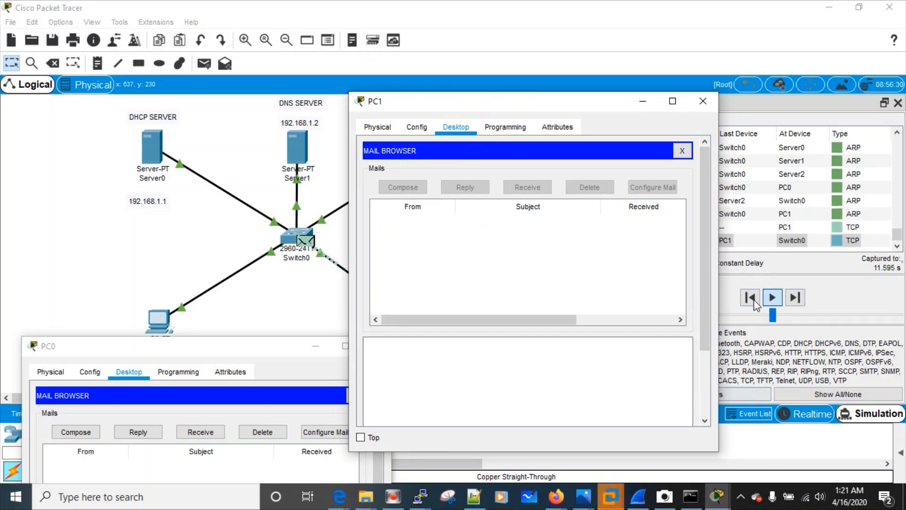
# Switch the network back to Realtime and widen PC1's Mail Browser
pyautogui.click(860, 421)
pyautogui.click(795, 420)
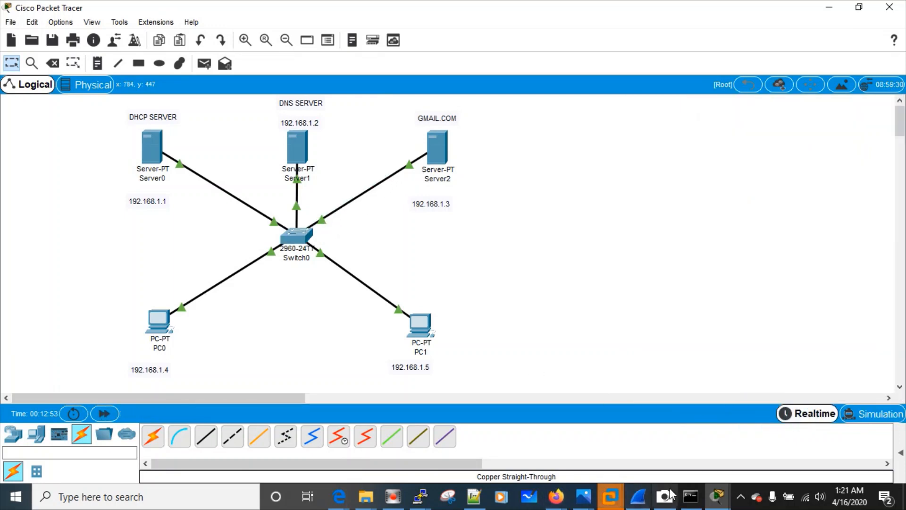
pyautogui.moveTo(717, 496)
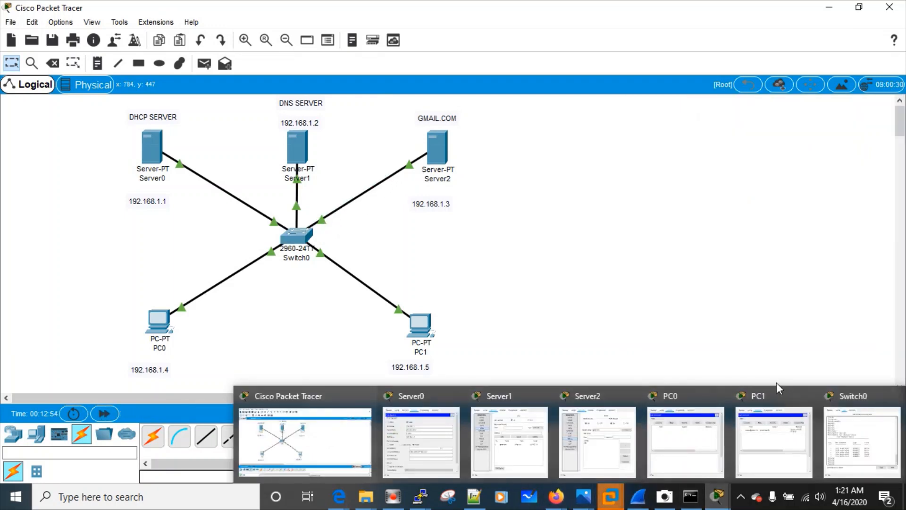
pyautogui.click(777, 397)
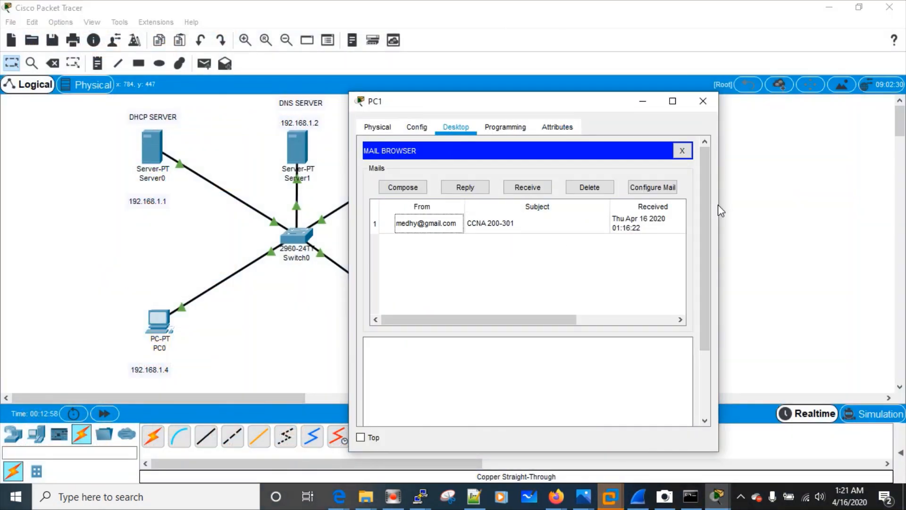
pyautogui.moveTo(718, 204); pyautogui.dragTo(806, 225)
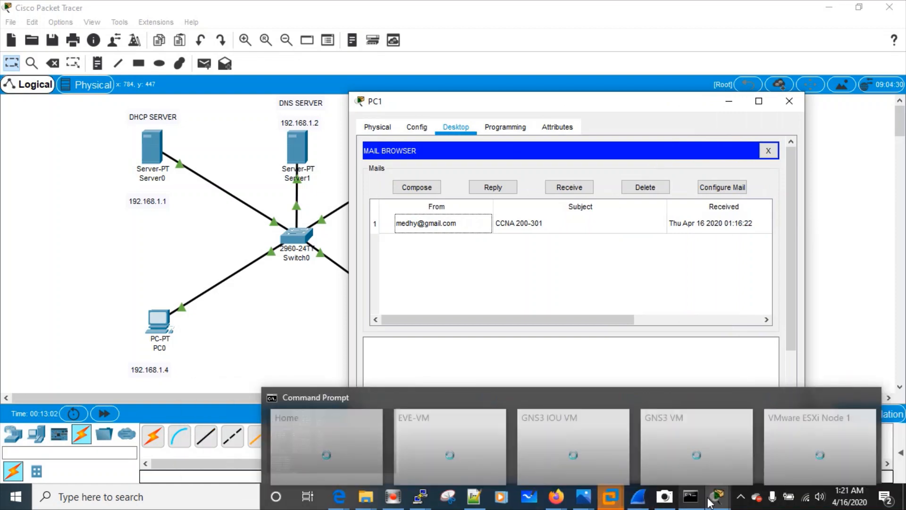
# Move PC0's window up-left and PC1's right to show the CCNA 200-301 mail in the list
pyautogui.moveTo(717, 497)
pyautogui.click(680, 405)
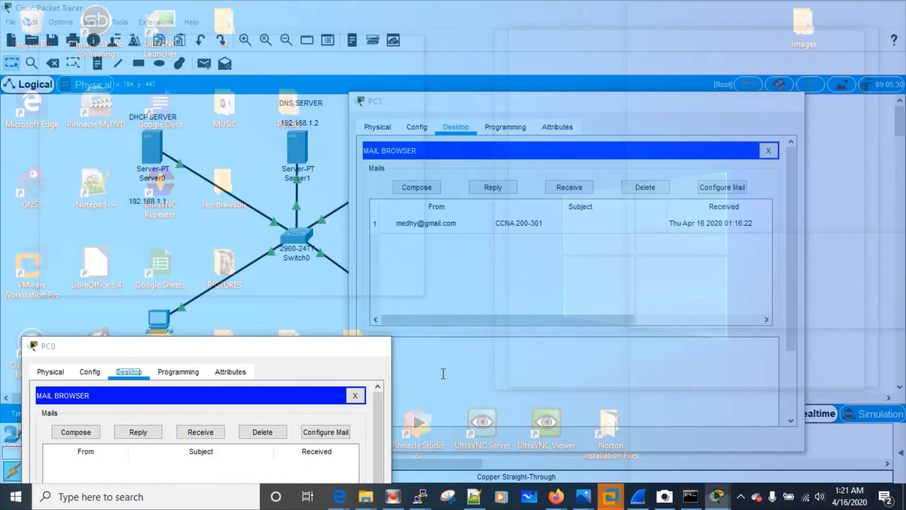
pyautogui.moveTo(169, 210); pyautogui.dragTo(166, 184)
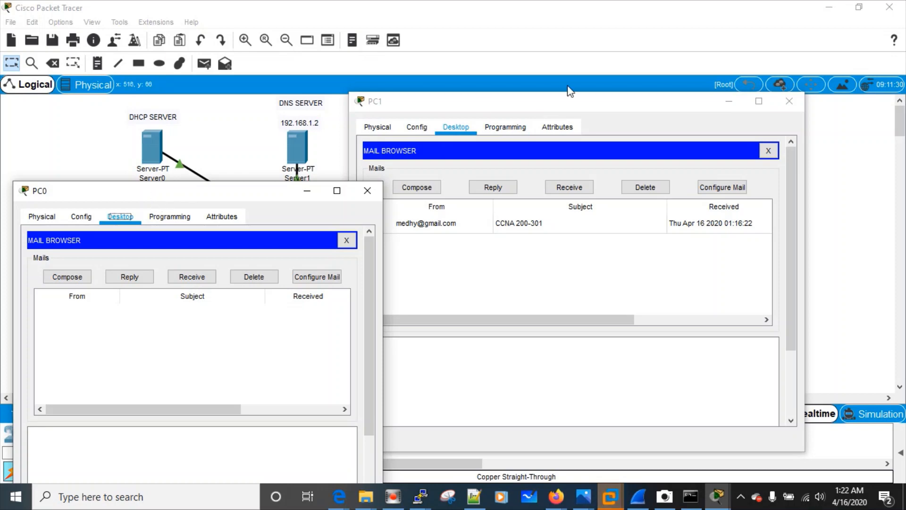
pyautogui.click(561, 104)
pyautogui.moveTo(562, 105); pyautogui.dragTo(620, 113)
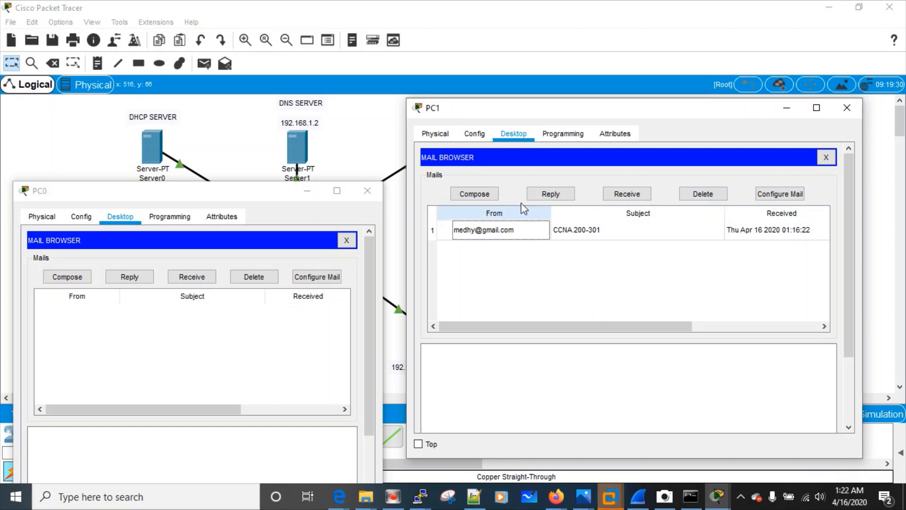
# Open the CCNA 200-301 mail on PC1 and move PC0's window down to reveal Switch0
pyautogui.doubleClick(491, 234)
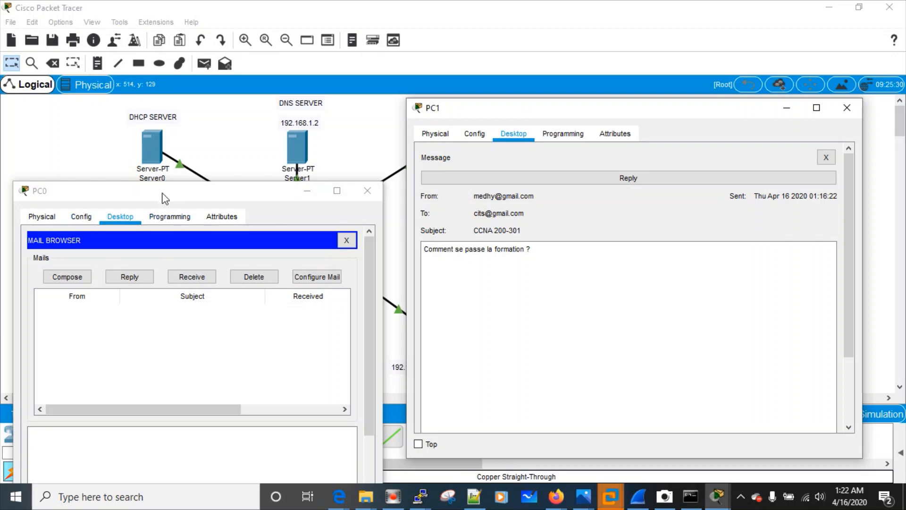
pyautogui.moveTo(162, 194); pyautogui.dragTo(170, 233)
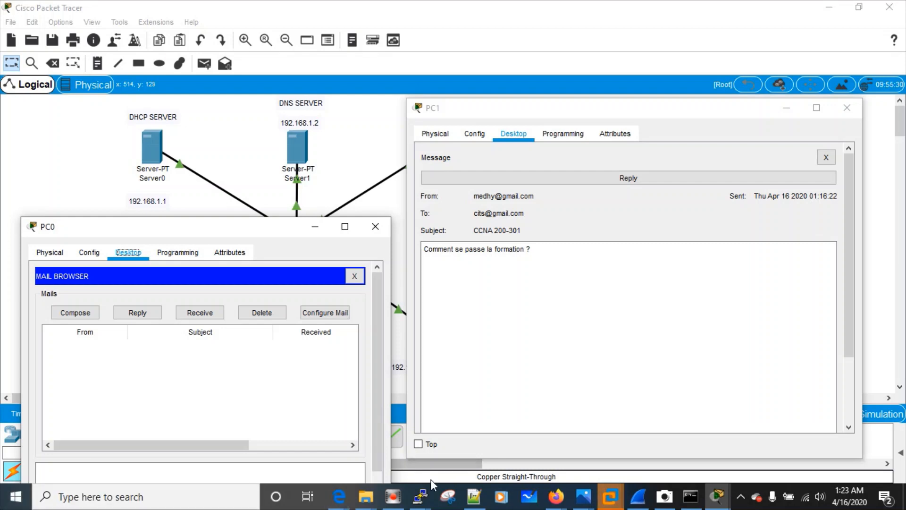
# Leave the CCNA 200-301 message open on PC1 to confirm the email was delivered
pyautogui.moveTo(416, 501)
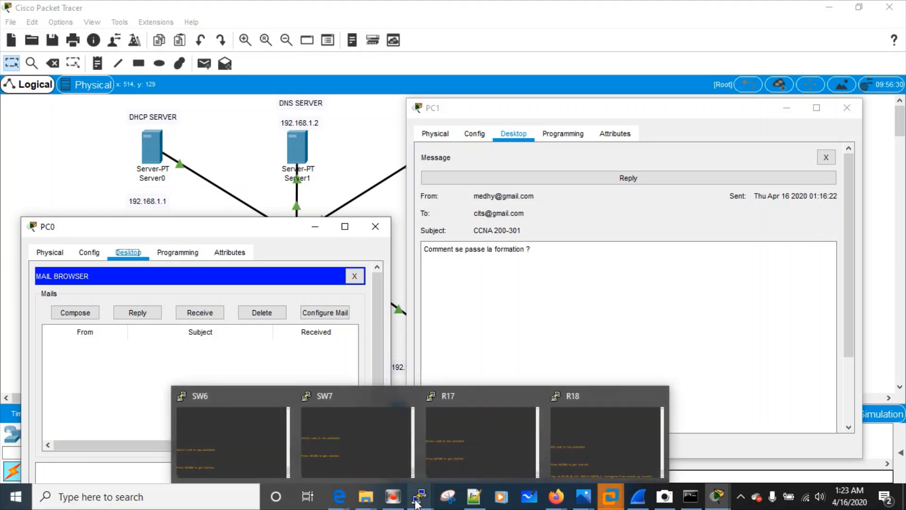